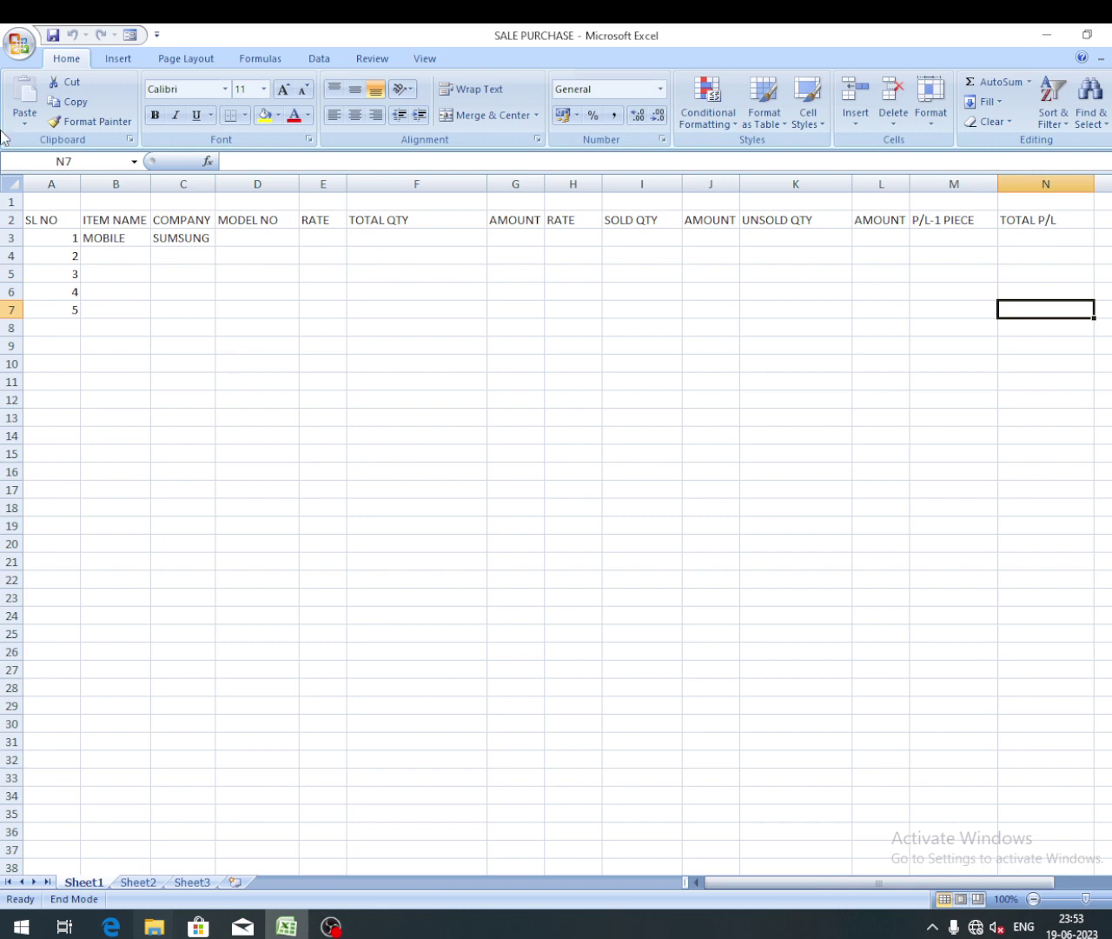
Step: Fill the ITEM NAME cells B4 to B7 with LAPTOP, MOBILE, KEYBOARD and MOUSE
click(128, 258)
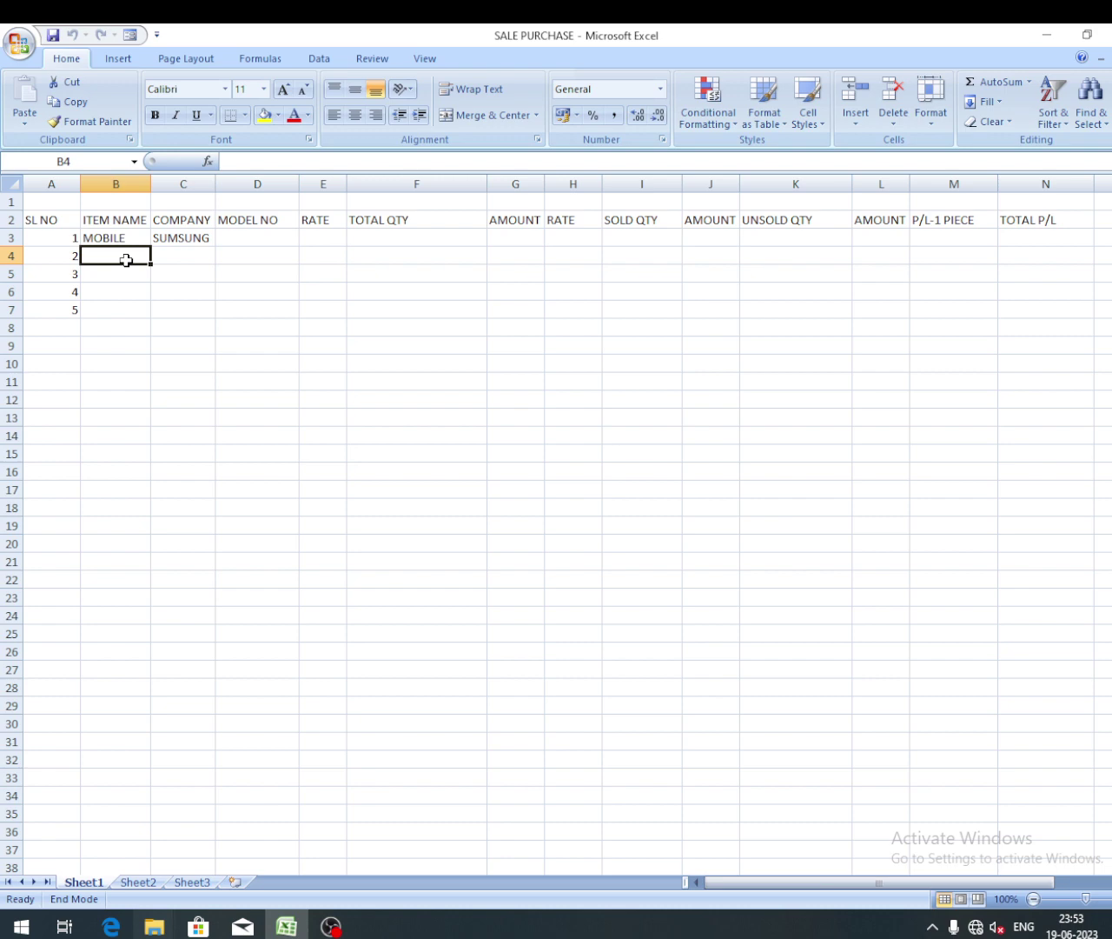
text(LAPT)
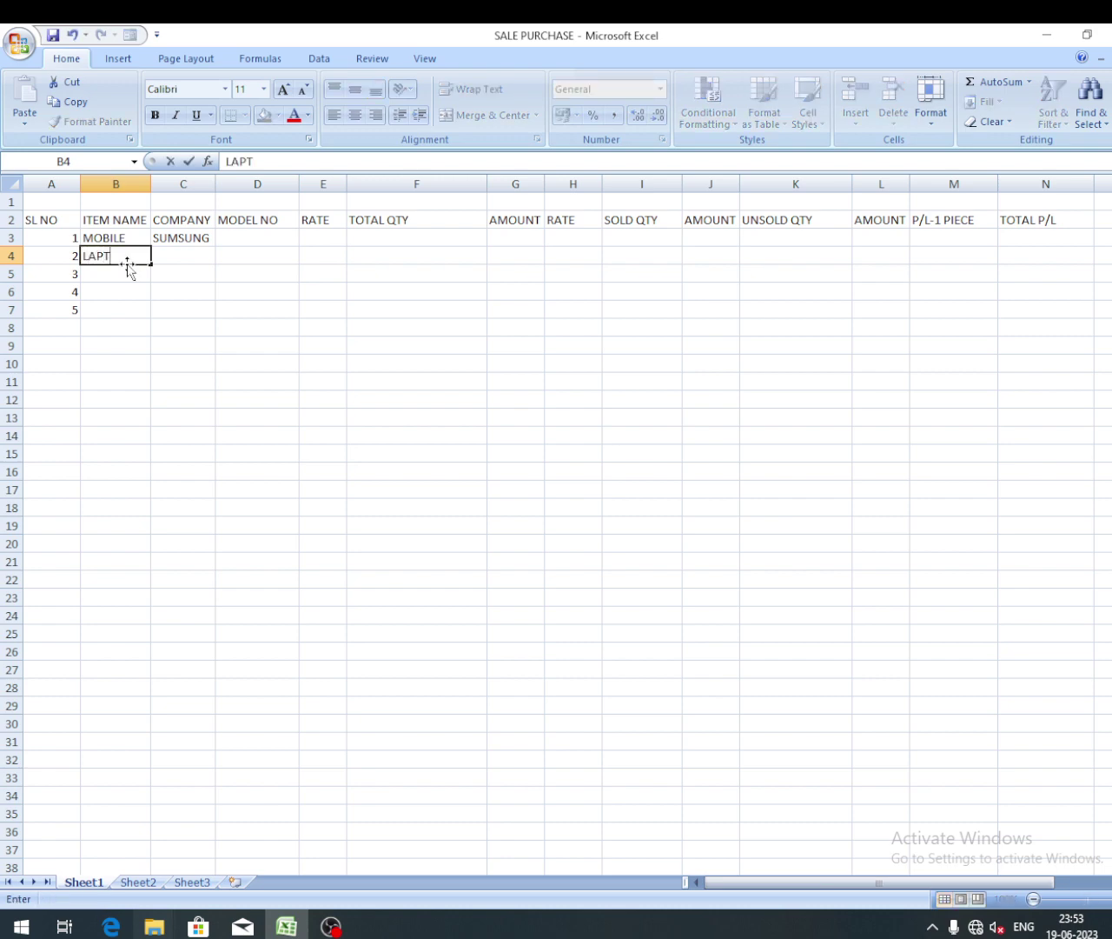
text(OP)
key(Return)
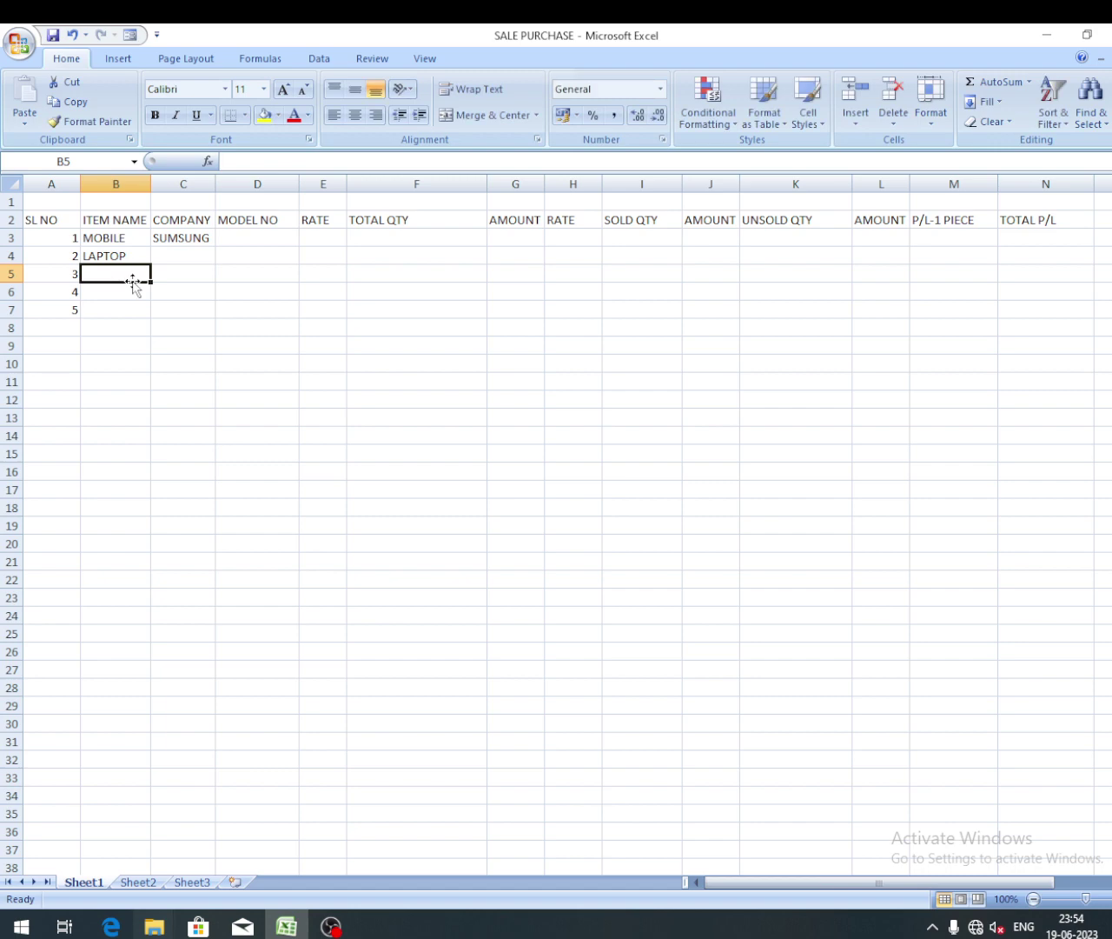
text(M)
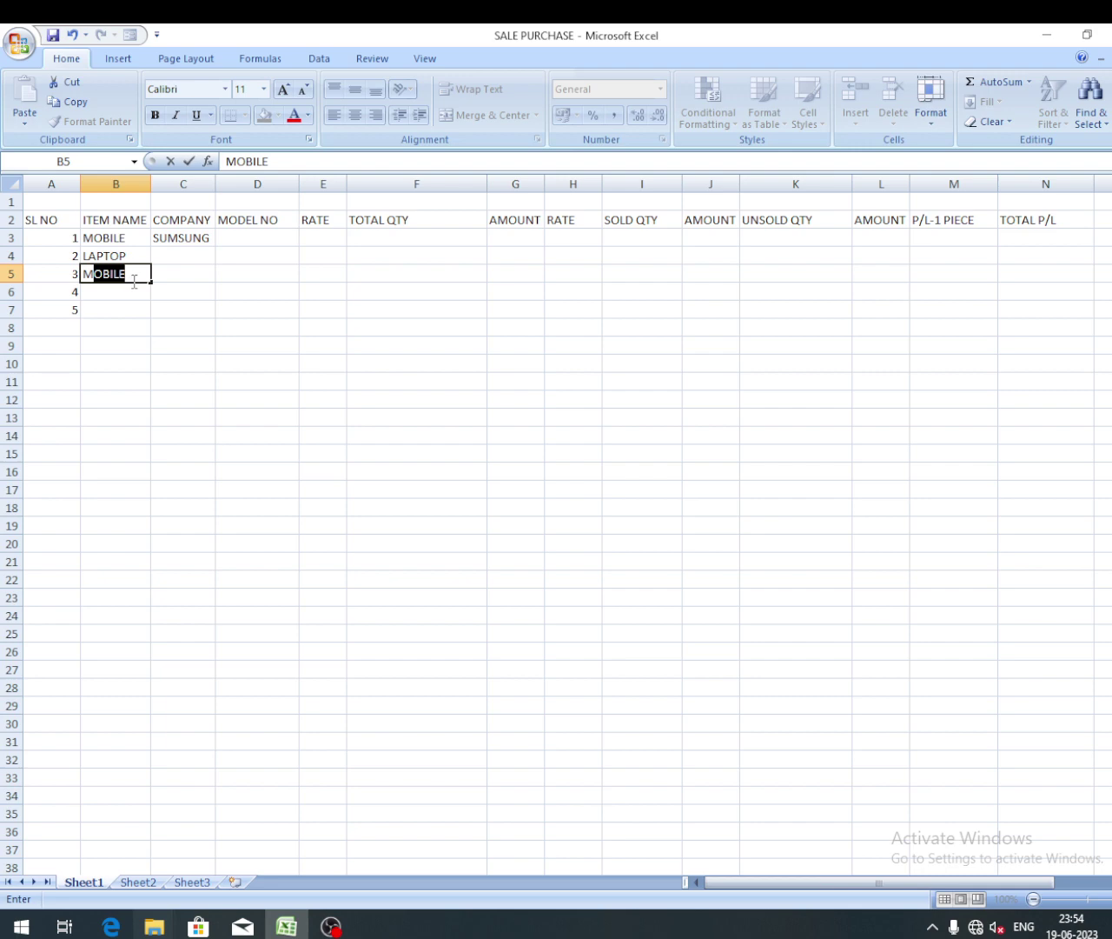
key(Return)
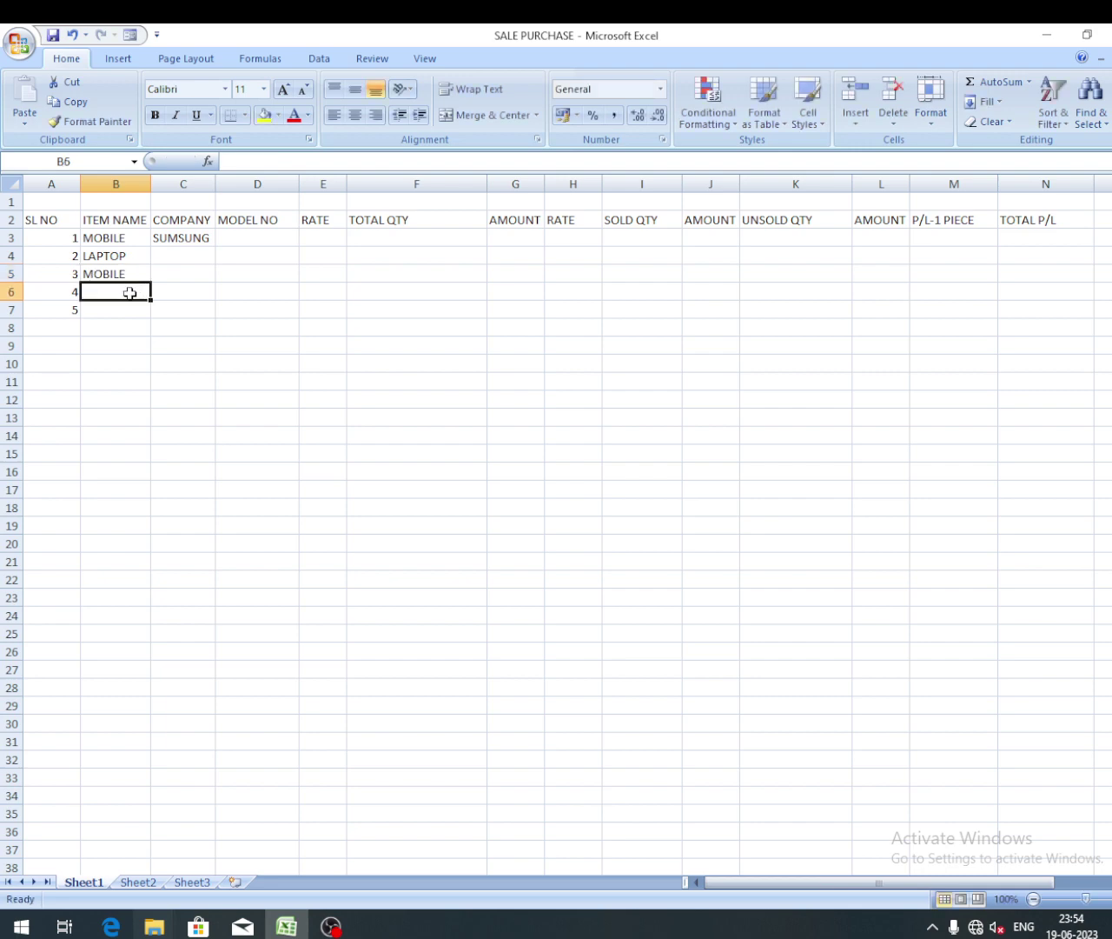
text(KEY)
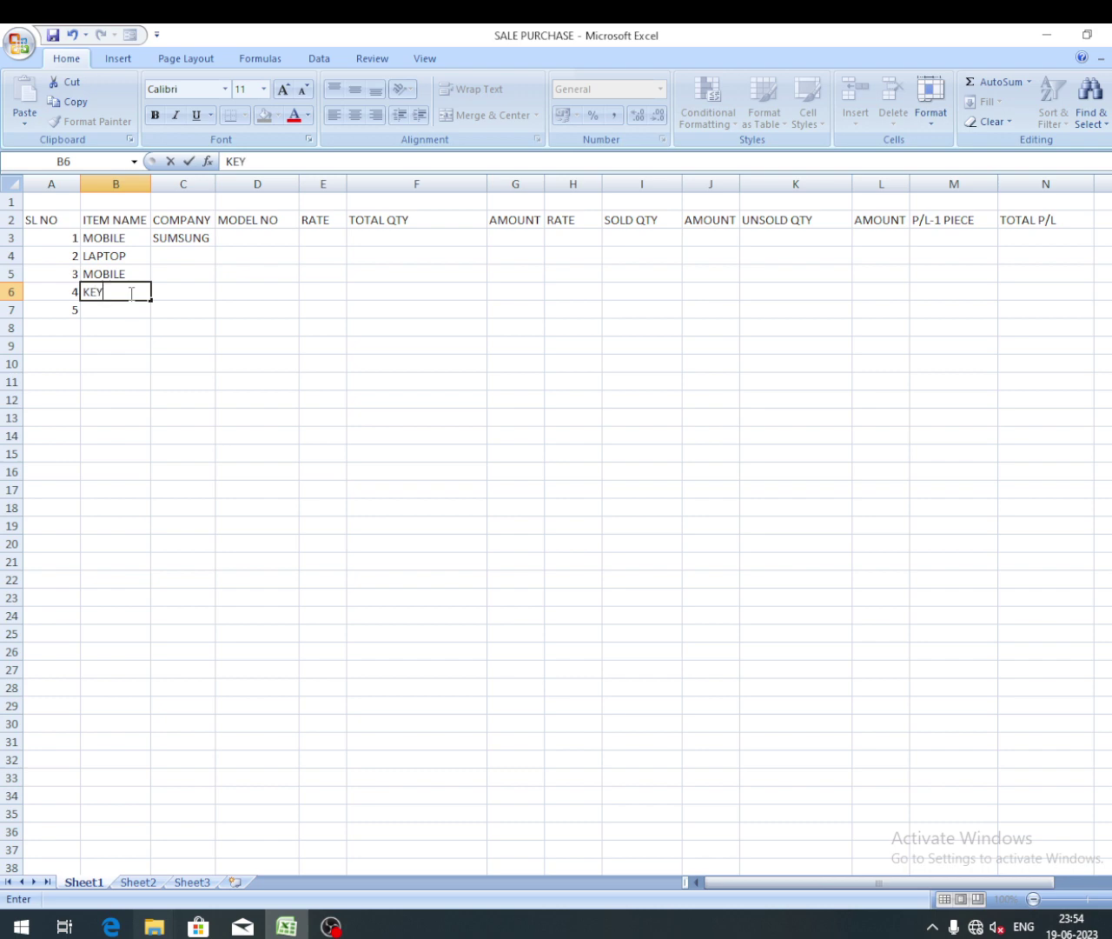
text(BOARD)
click(120, 311)
text(MO)
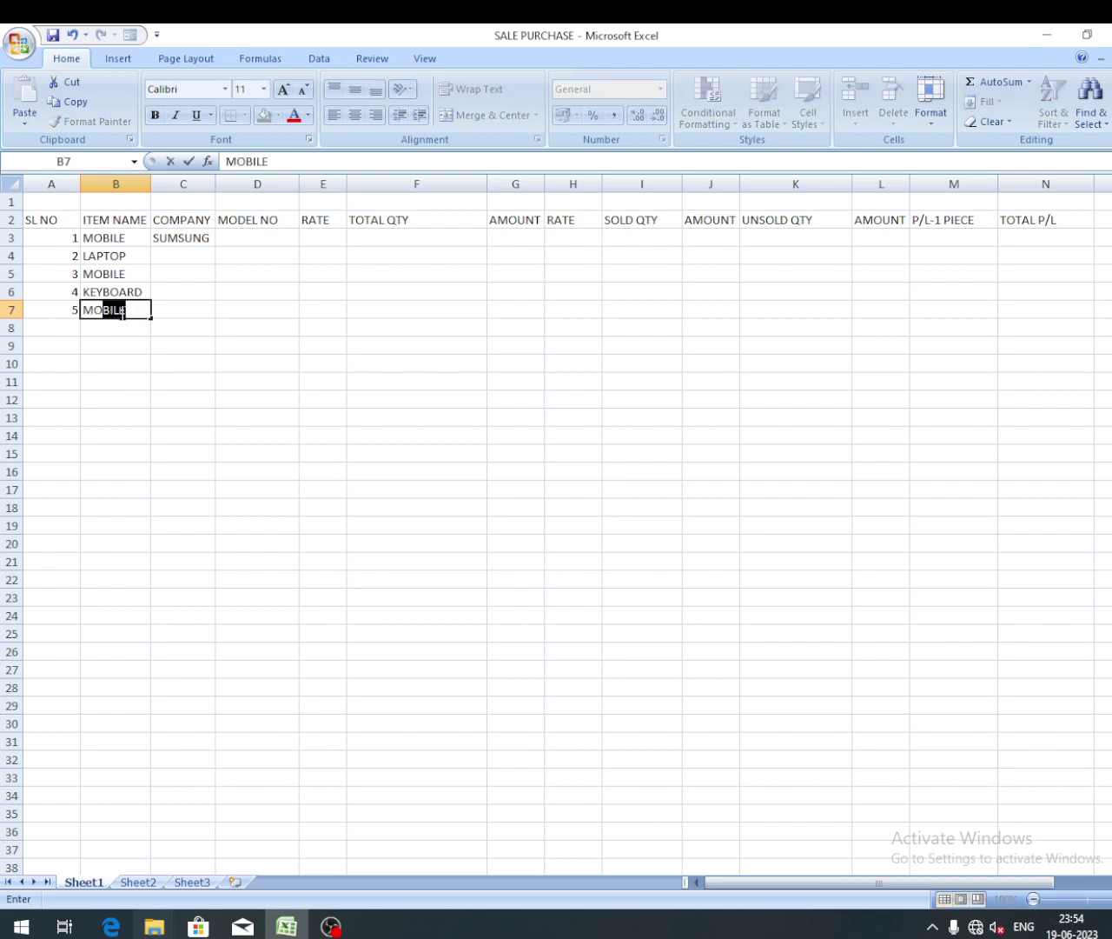
text(USE)
Step: Fill the COMPANY cells C4 to C7 with HP, MI, HP and FRONTECH
click(187, 254)
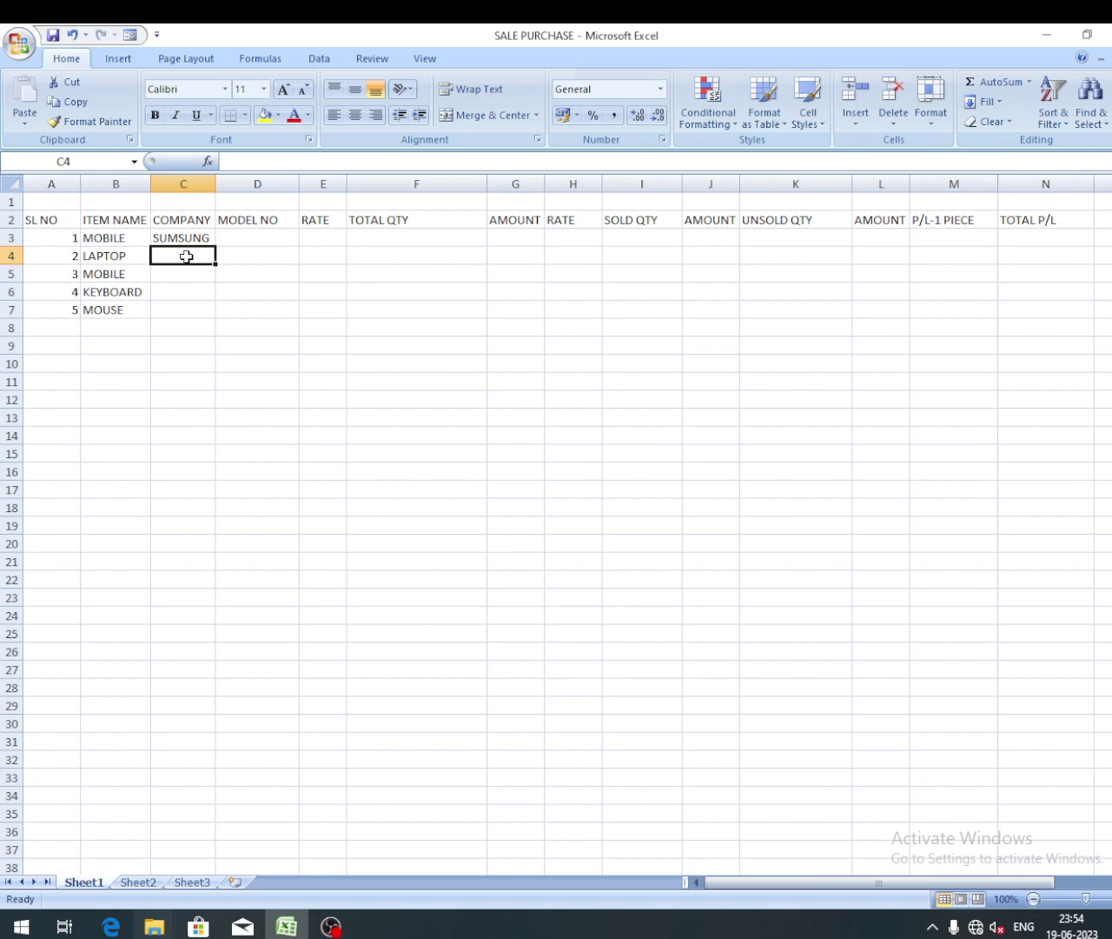
text(HP)
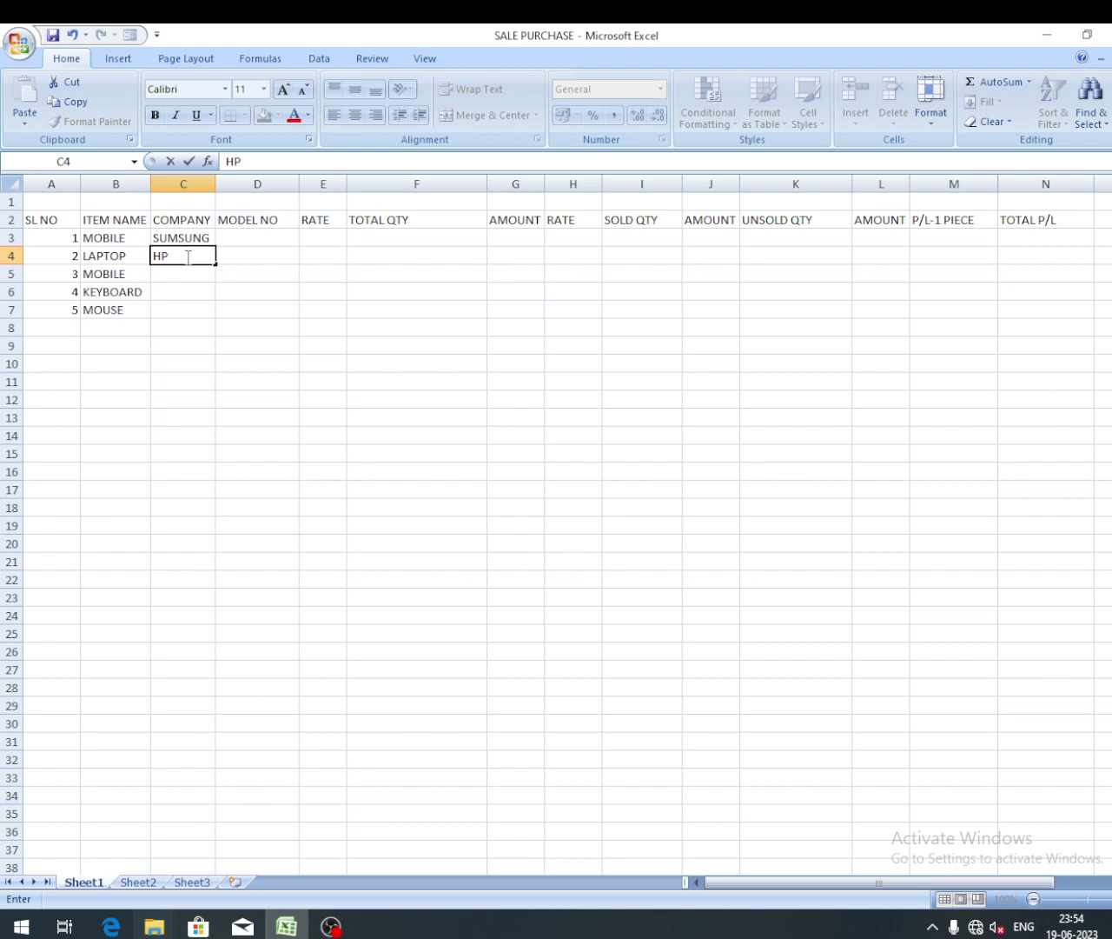
key(Return)
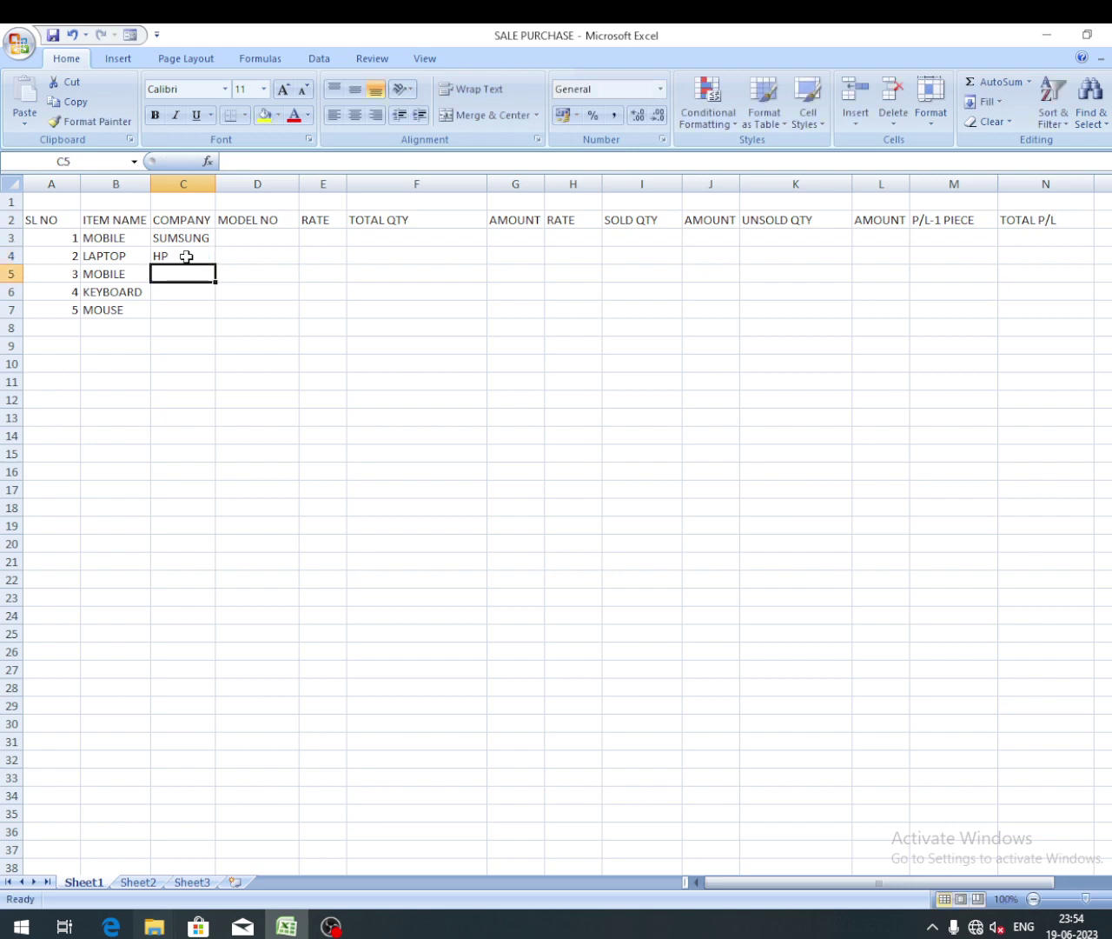
text(MI)
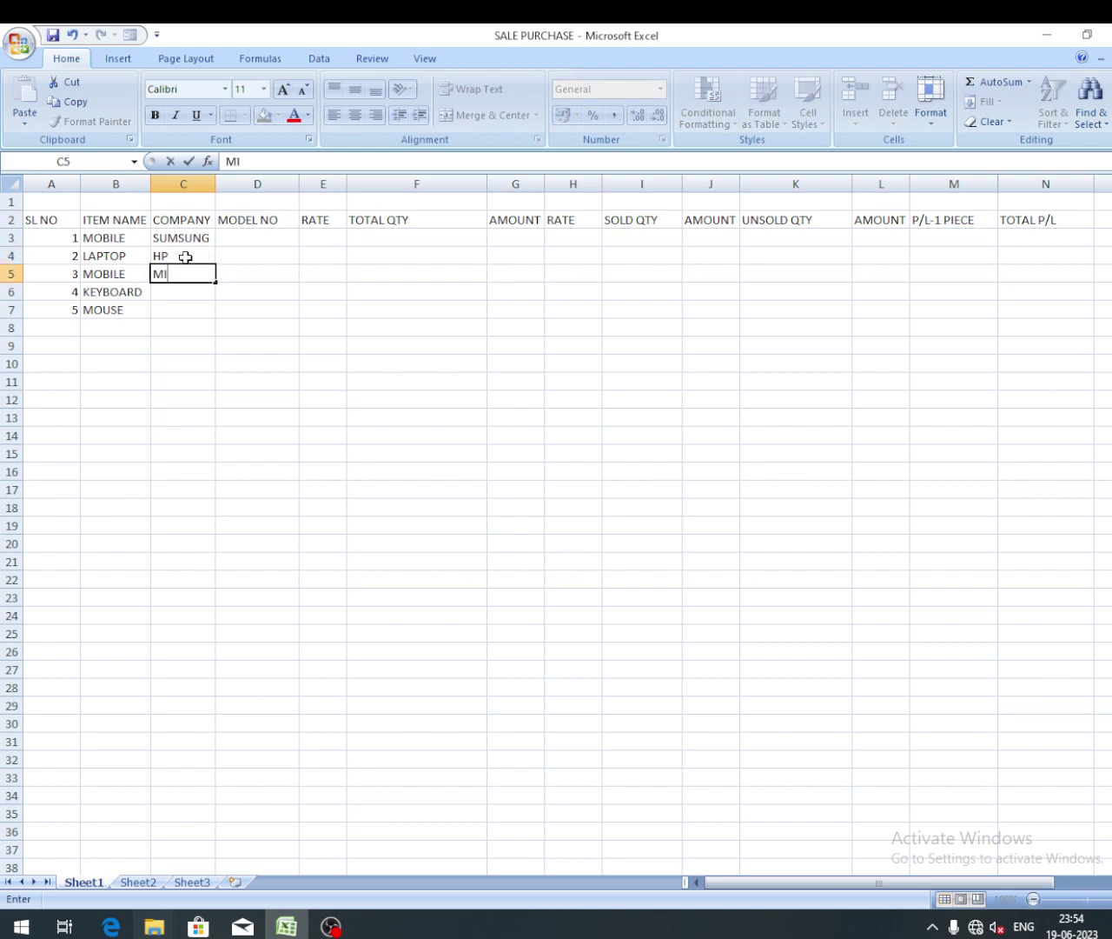
key(Return)
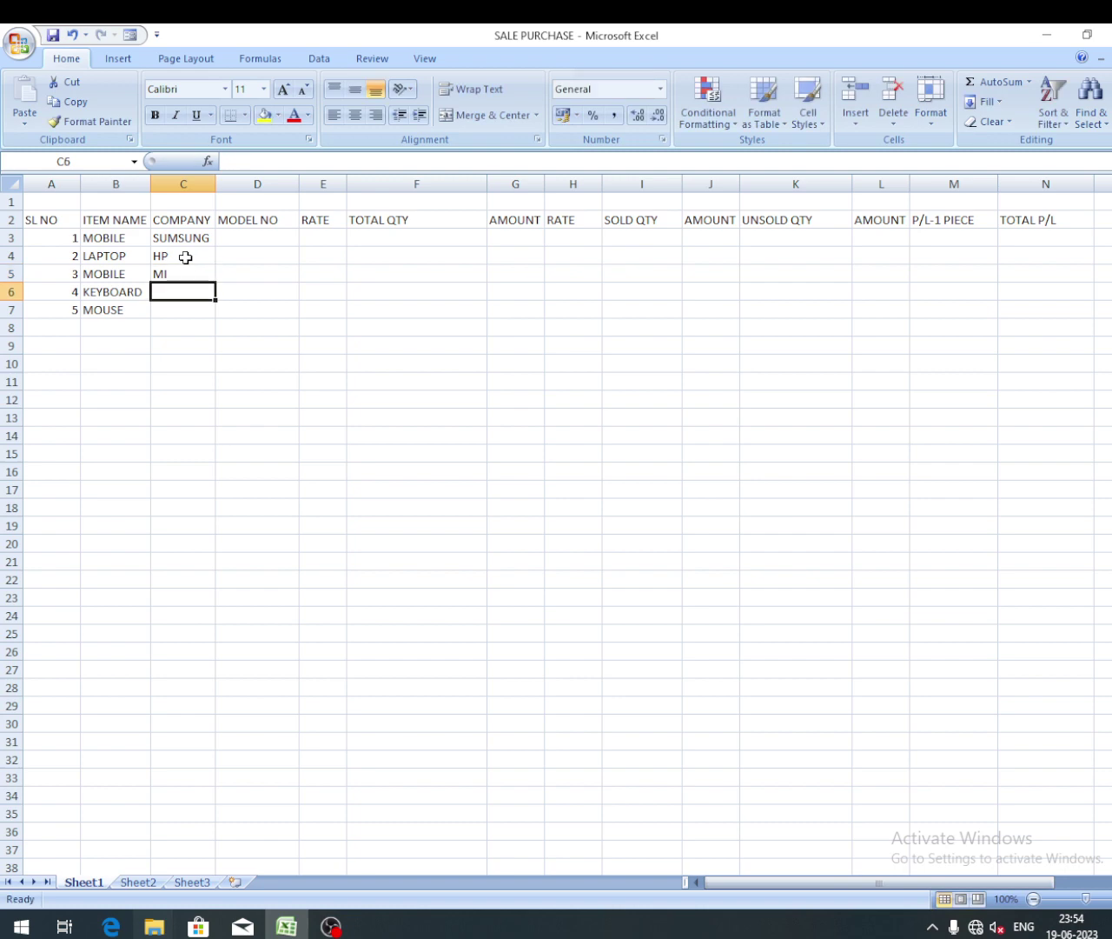
text(H)
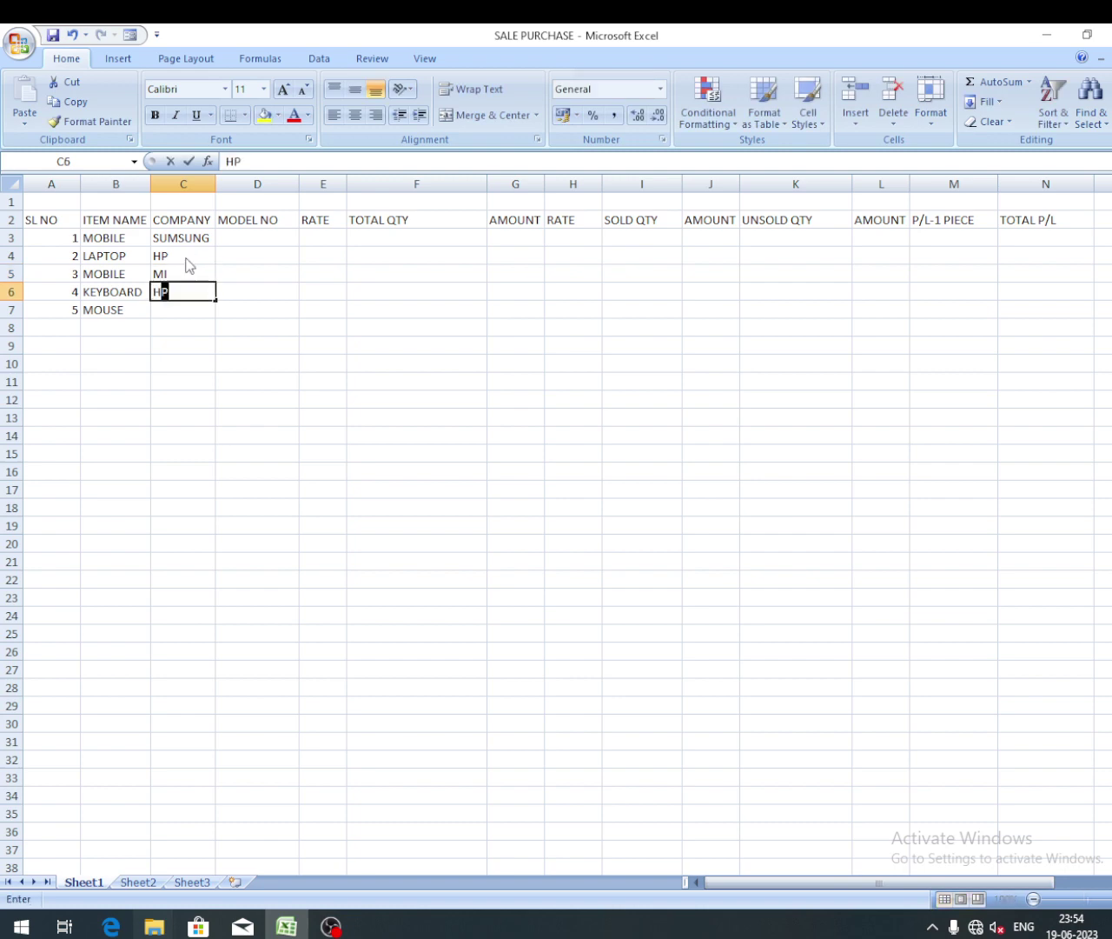
text(P)
key(Return)
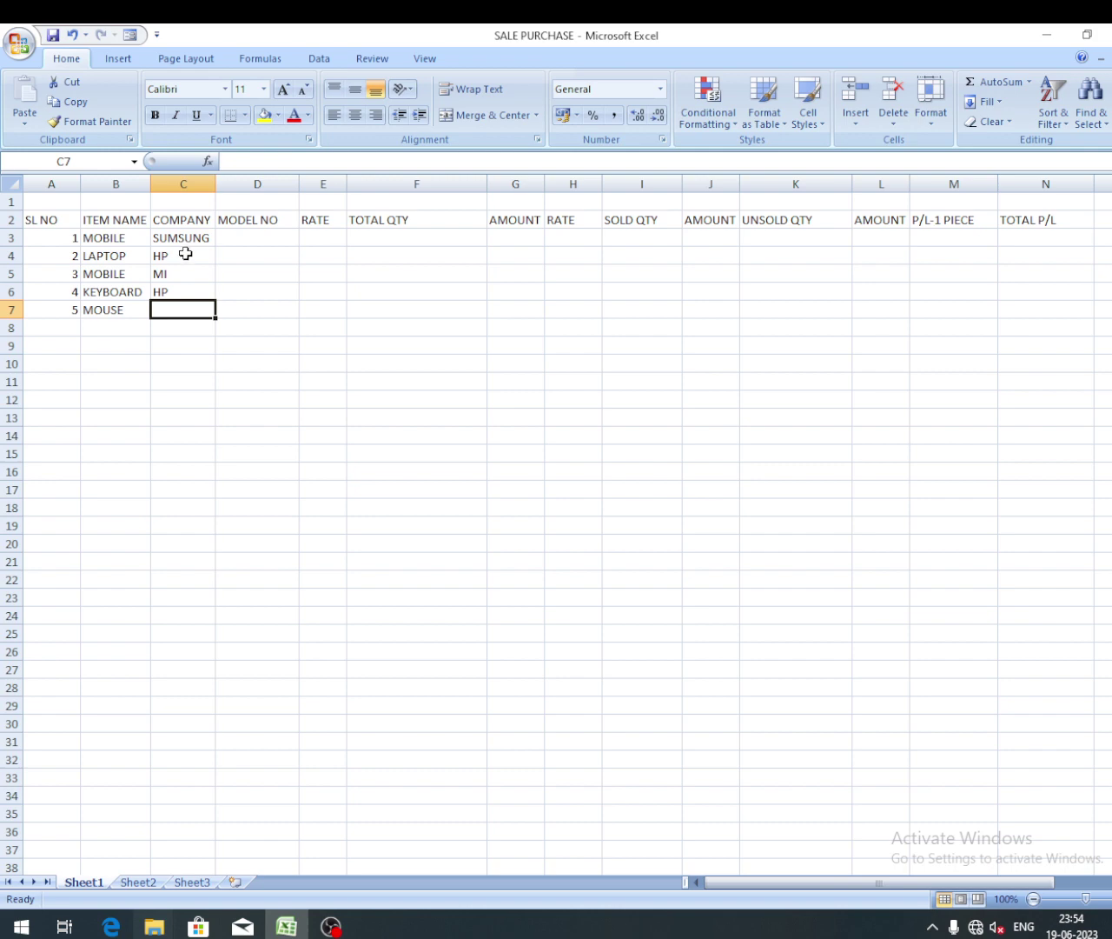
text(F)
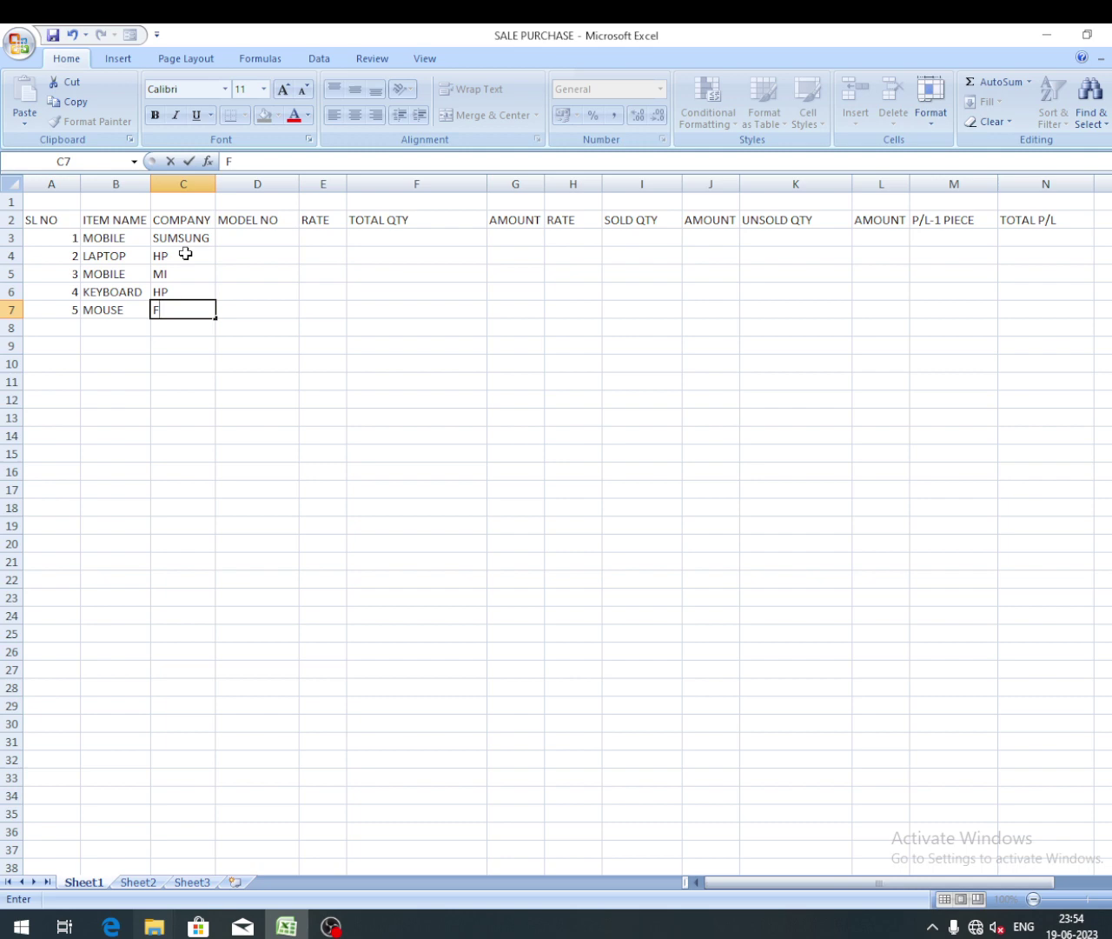
text(RONTECH)
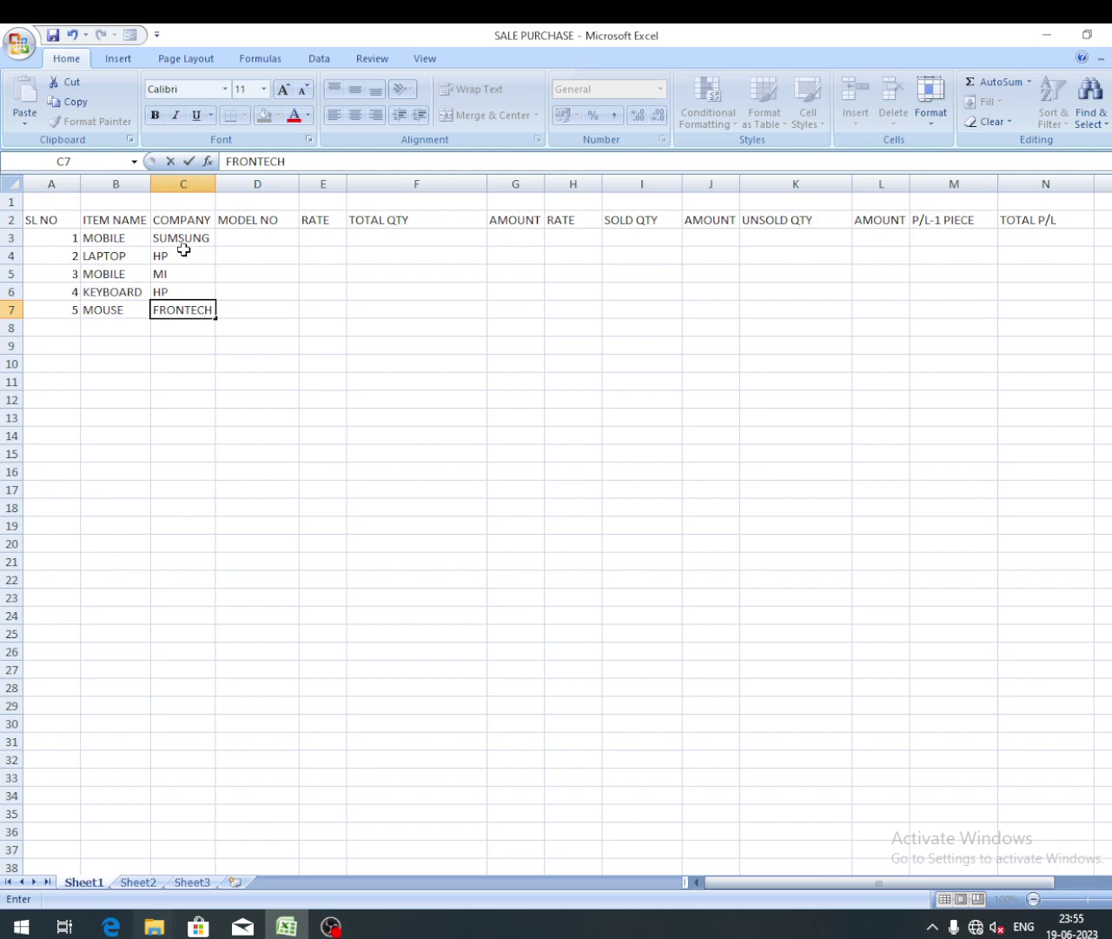
Step: Enter model numbers 12345 in D3 and 4567 in D4, and extend them as a series down to D7
click(244, 237)
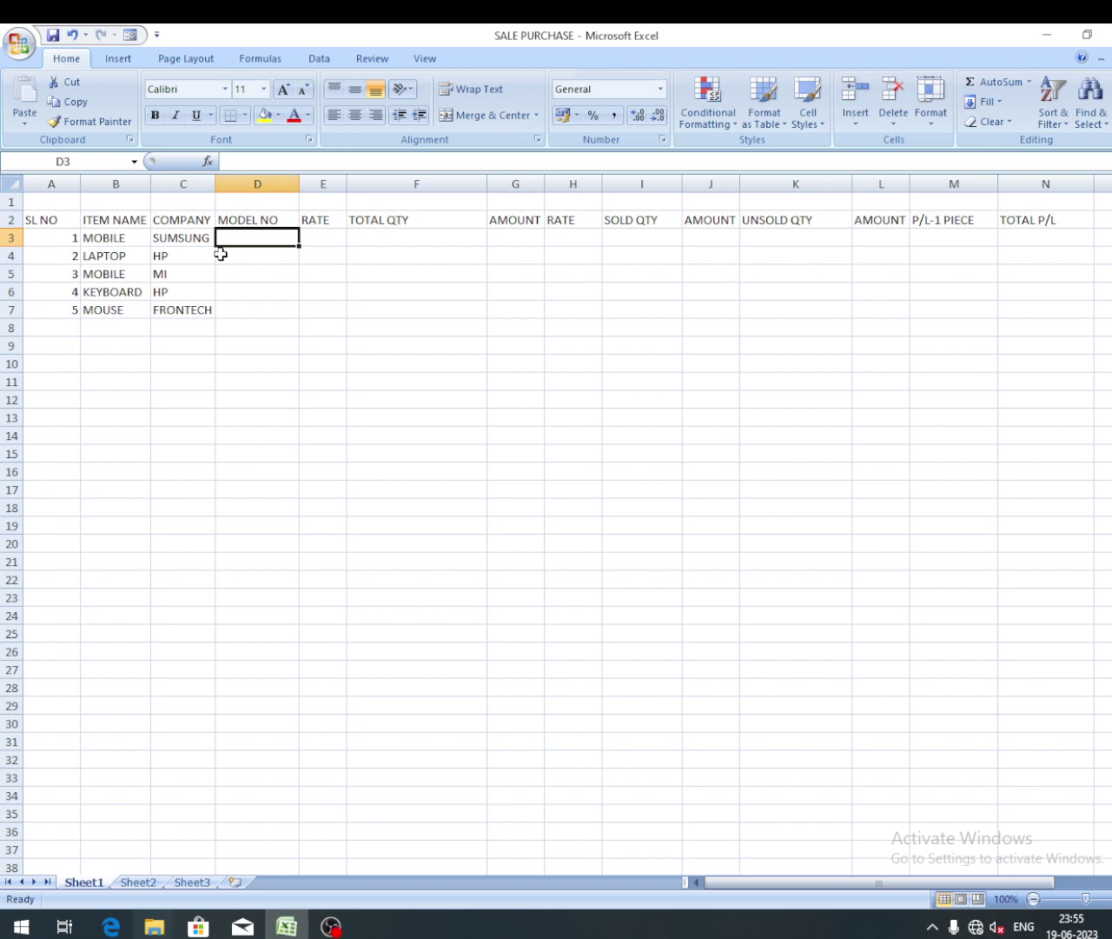
text(12)
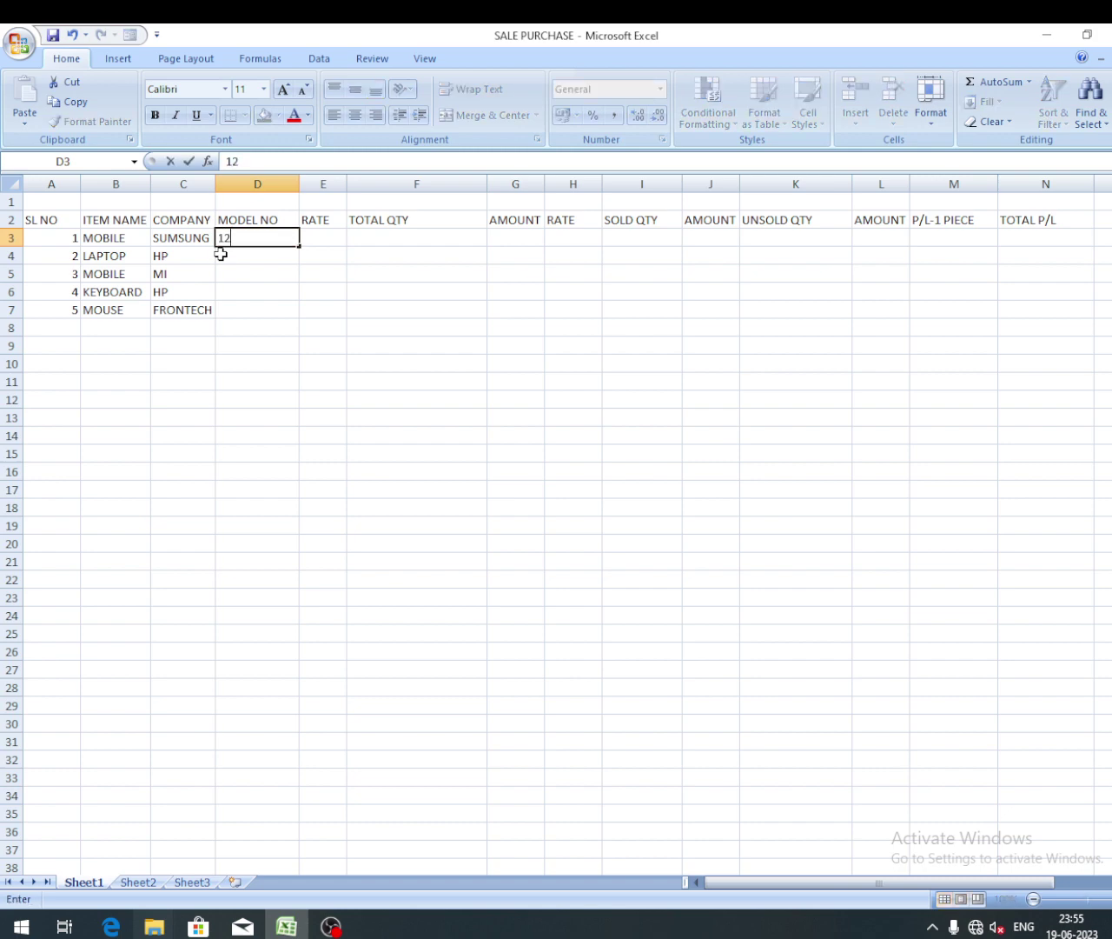
text(345)
key(Return)
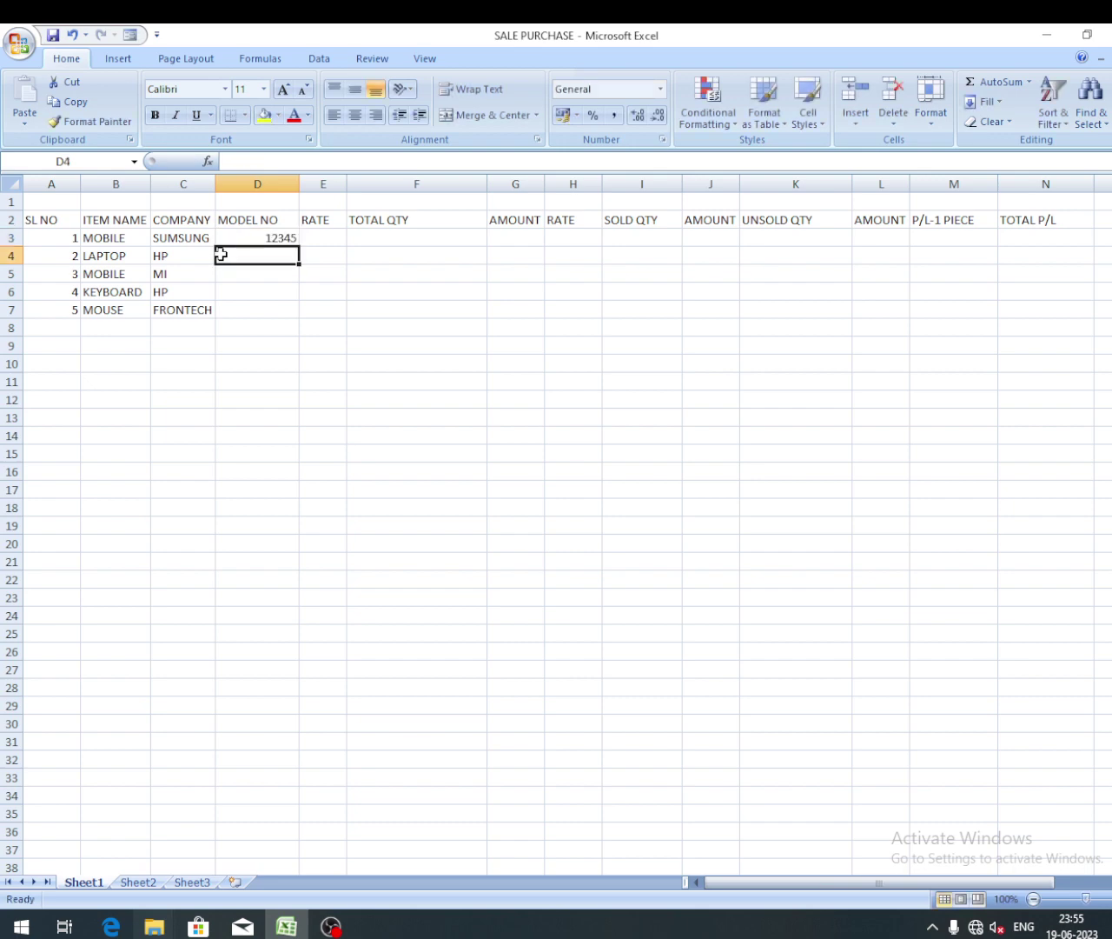
text(4567)
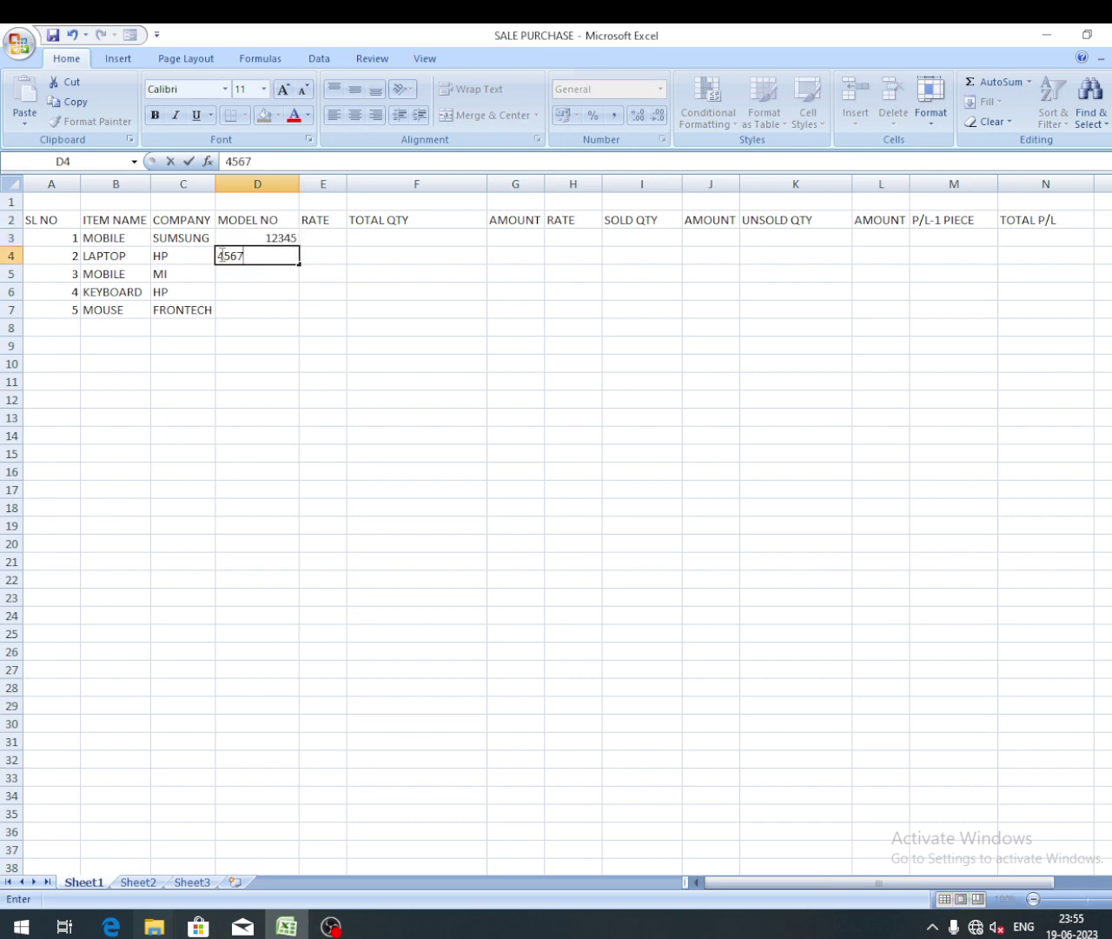
key(Return)
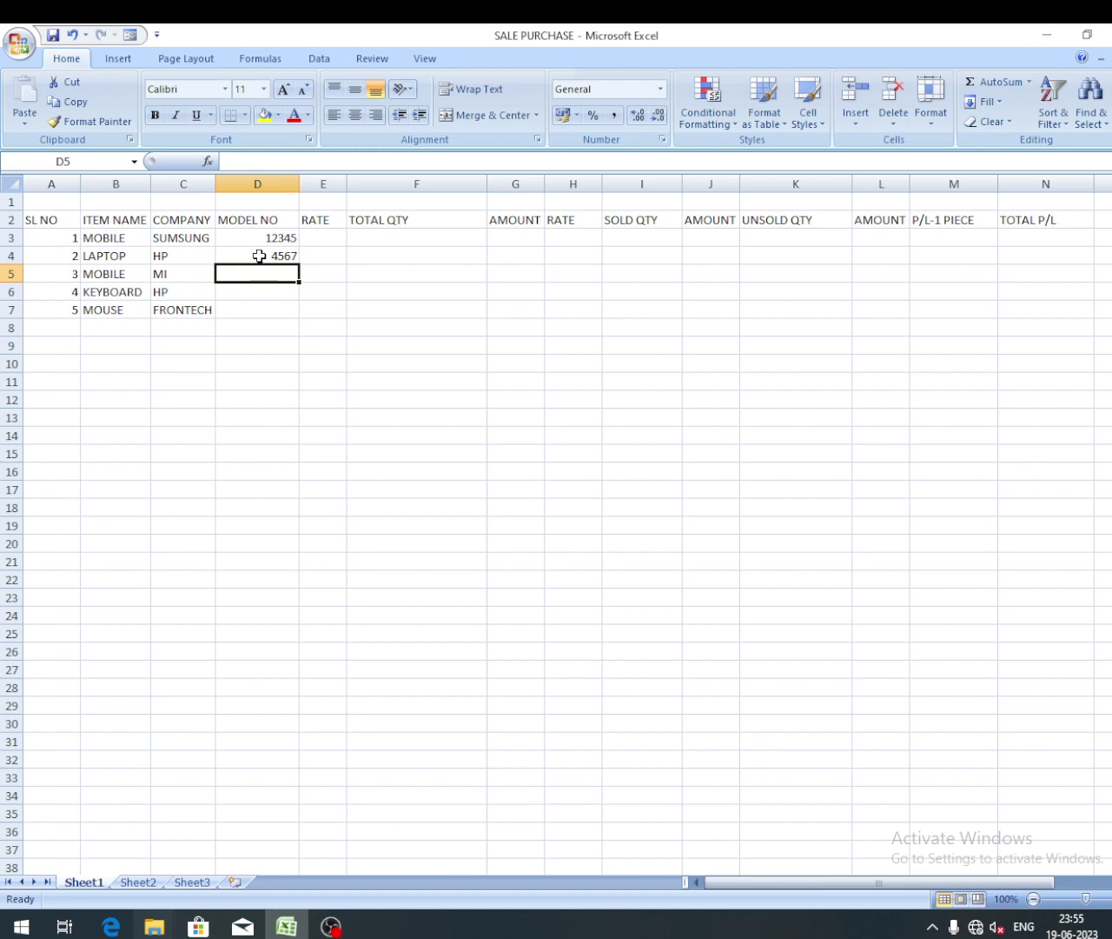
drag(271, 240, 302, 316)
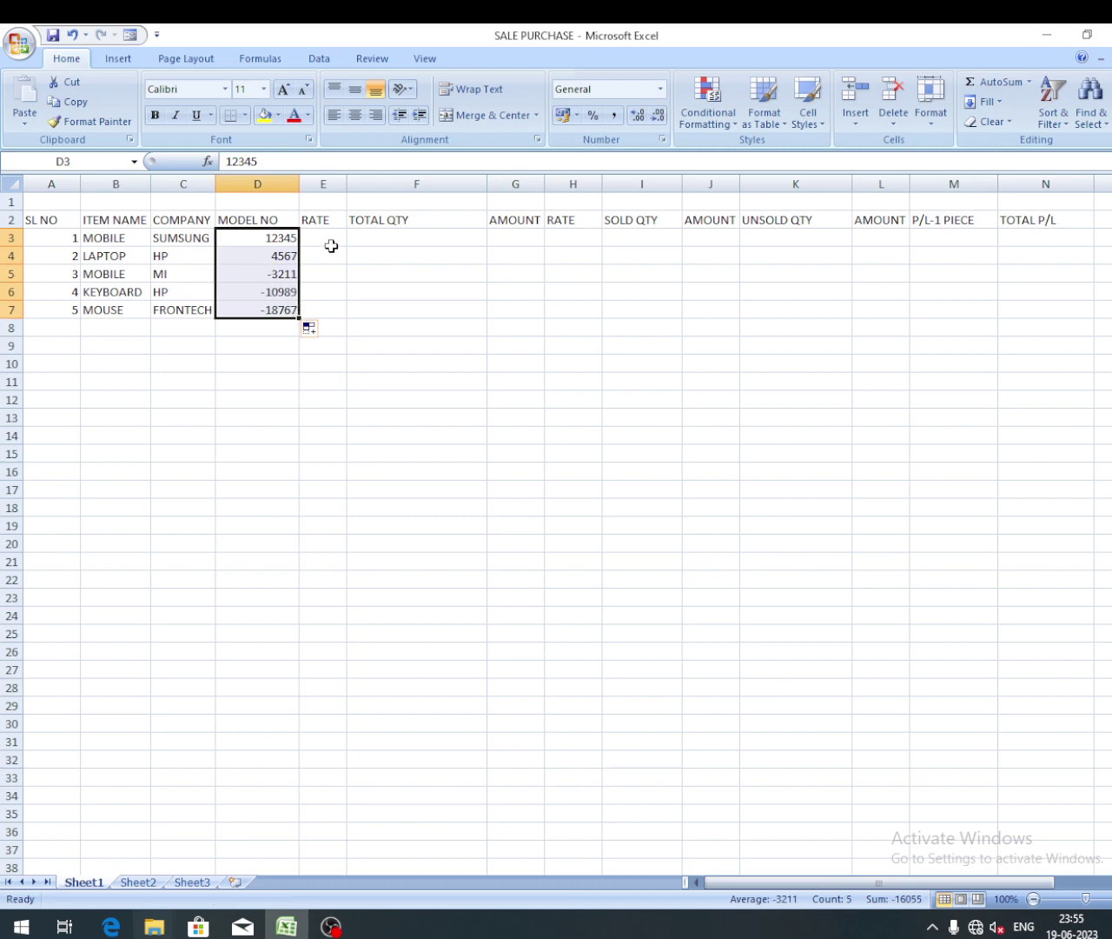
Step: Remove the minus signs from the model numbers in D5, D6 and D7
click(274, 276)
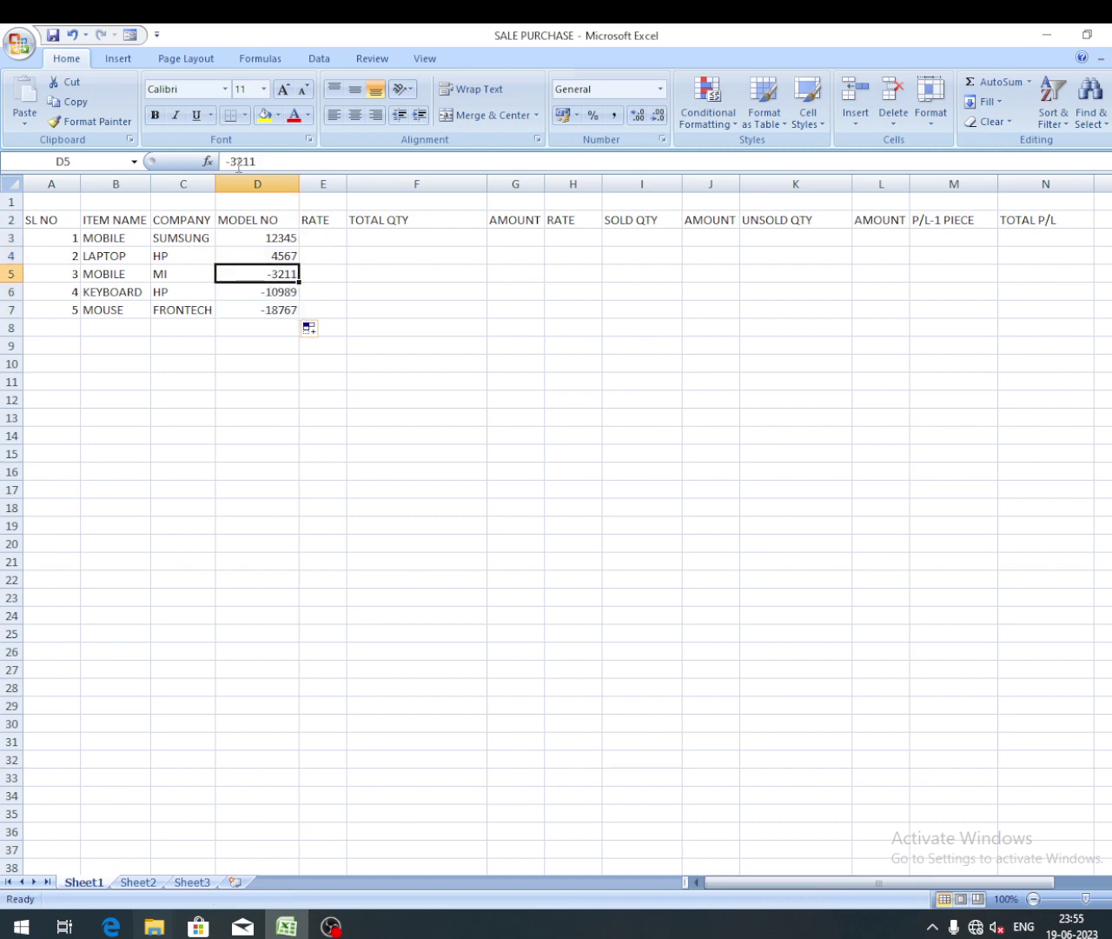
click(230, 161)
key(BackSpace)
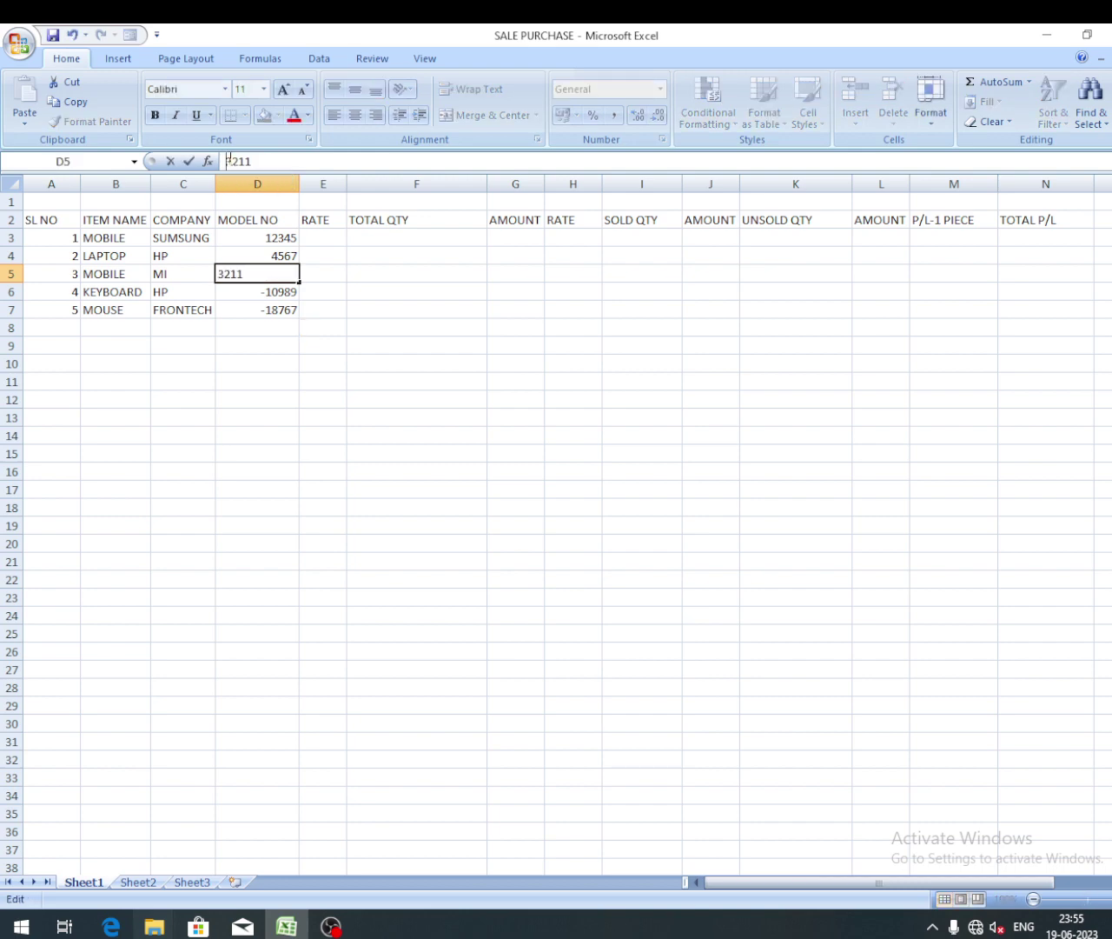
click(258, 292)
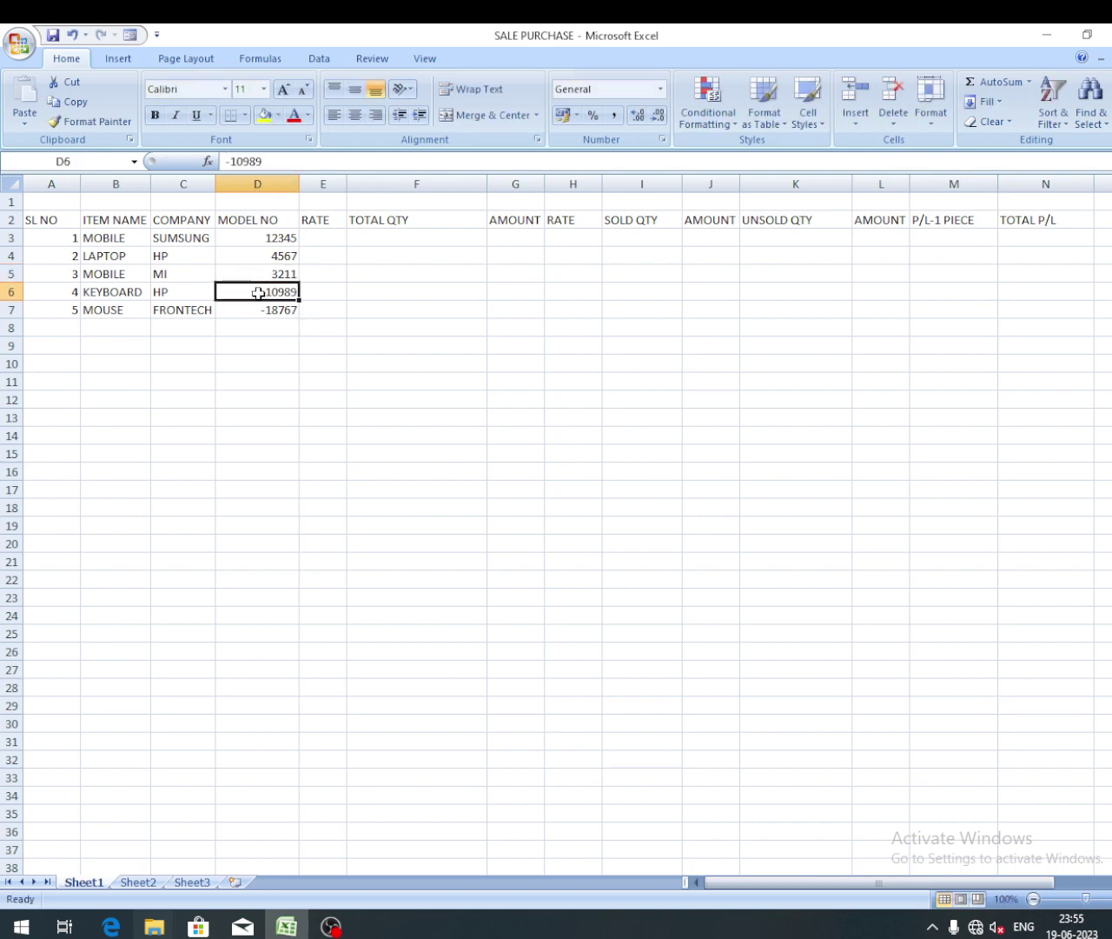
drag(258, 293, 258, 311)
click(232, 161)
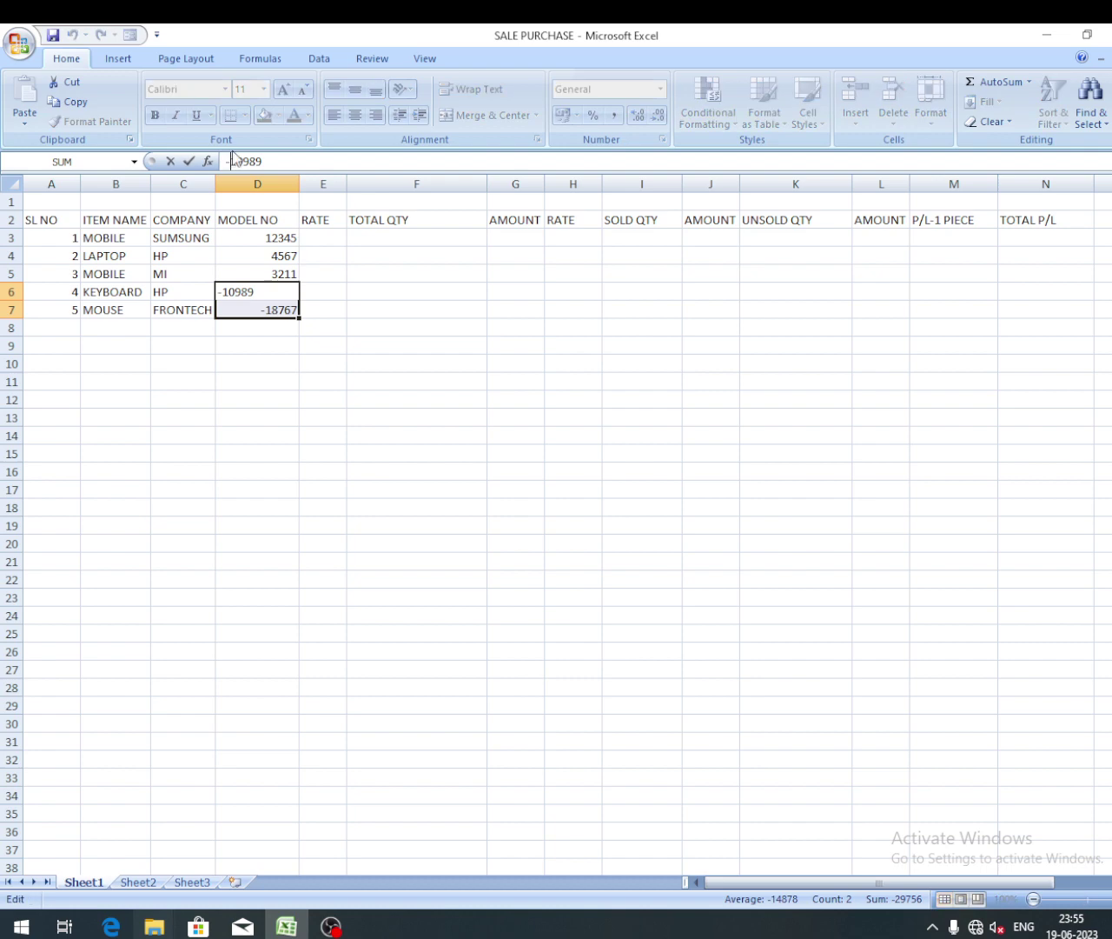
key(BackSpace)
drag(359, 325, 322, 310)
click(266, 313)
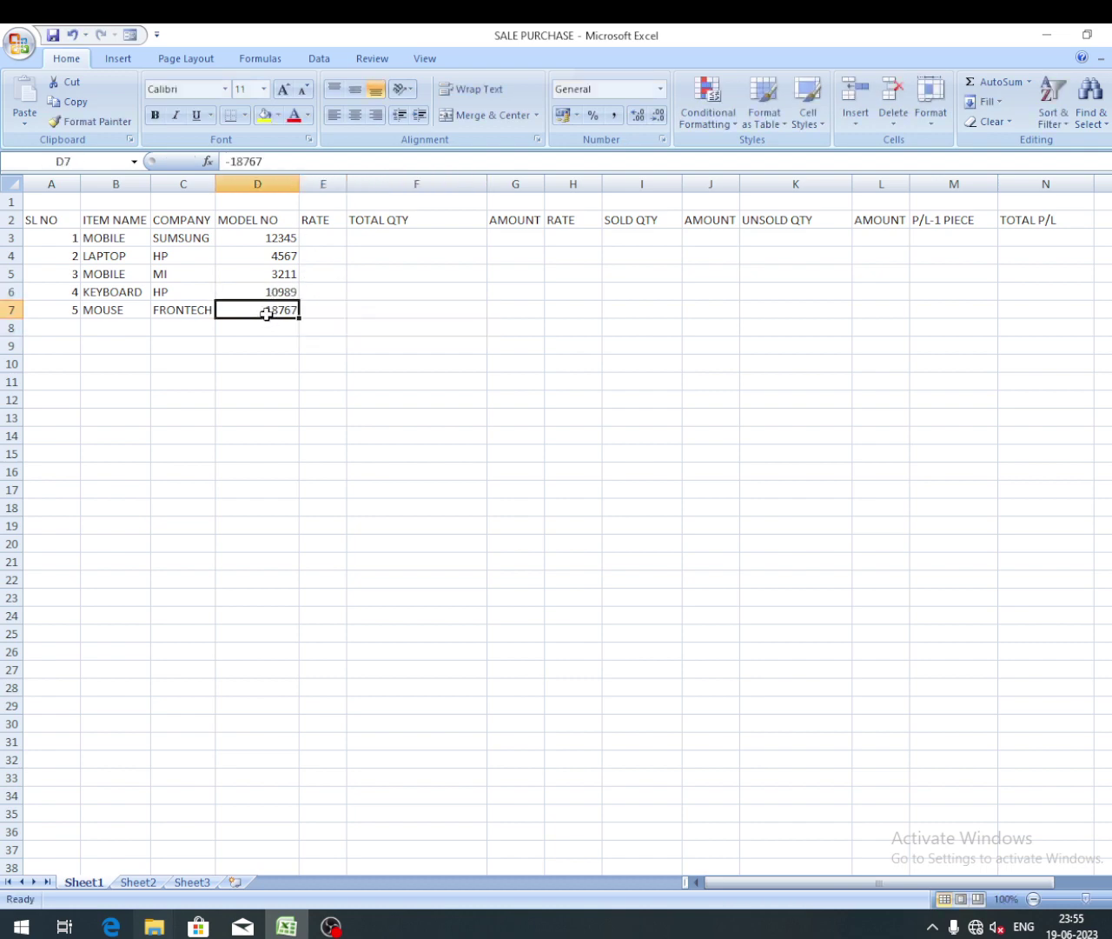
click(232, 160)
key(BackSpace)
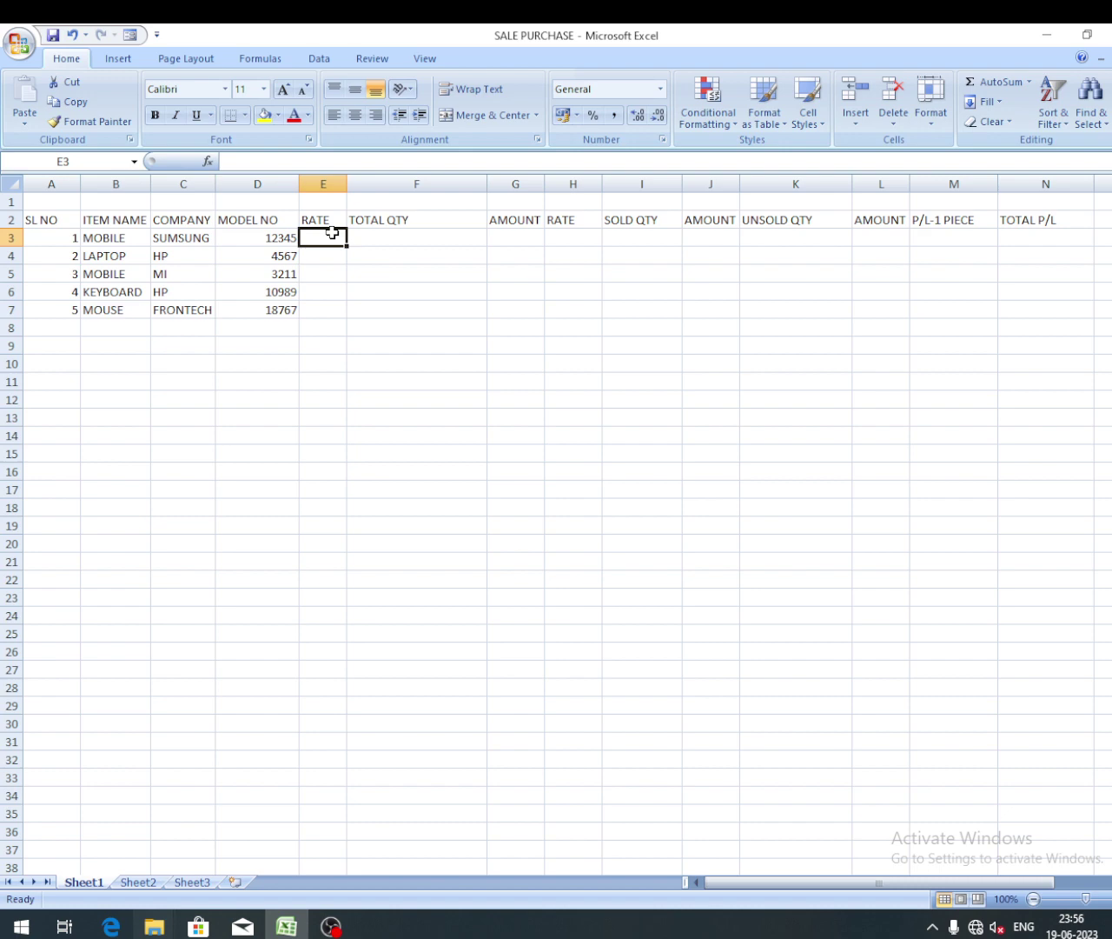
Step: Fill the purchase RATE cells E3 to E7 with 8000, 22000, 15000, 700 and 350
text(8)
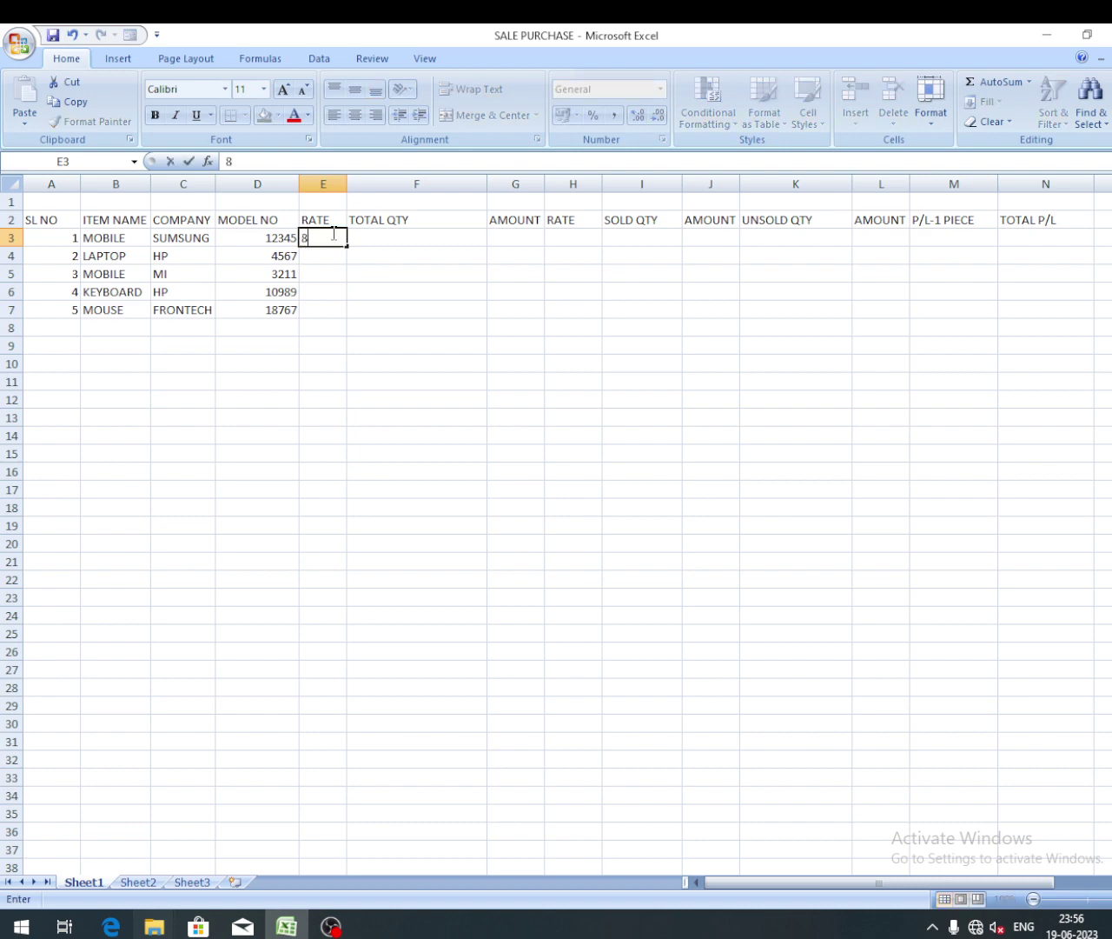
text(000)
click(326, 258)
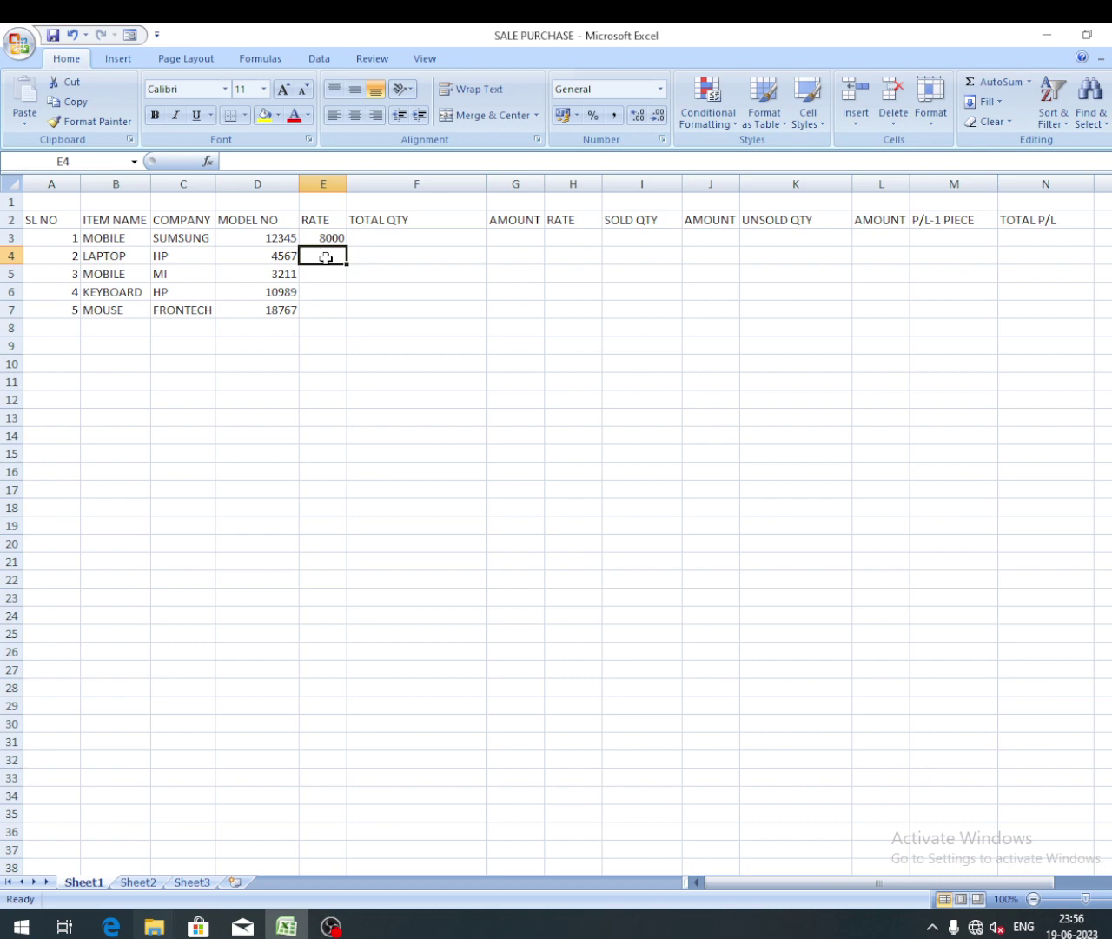
text(22)
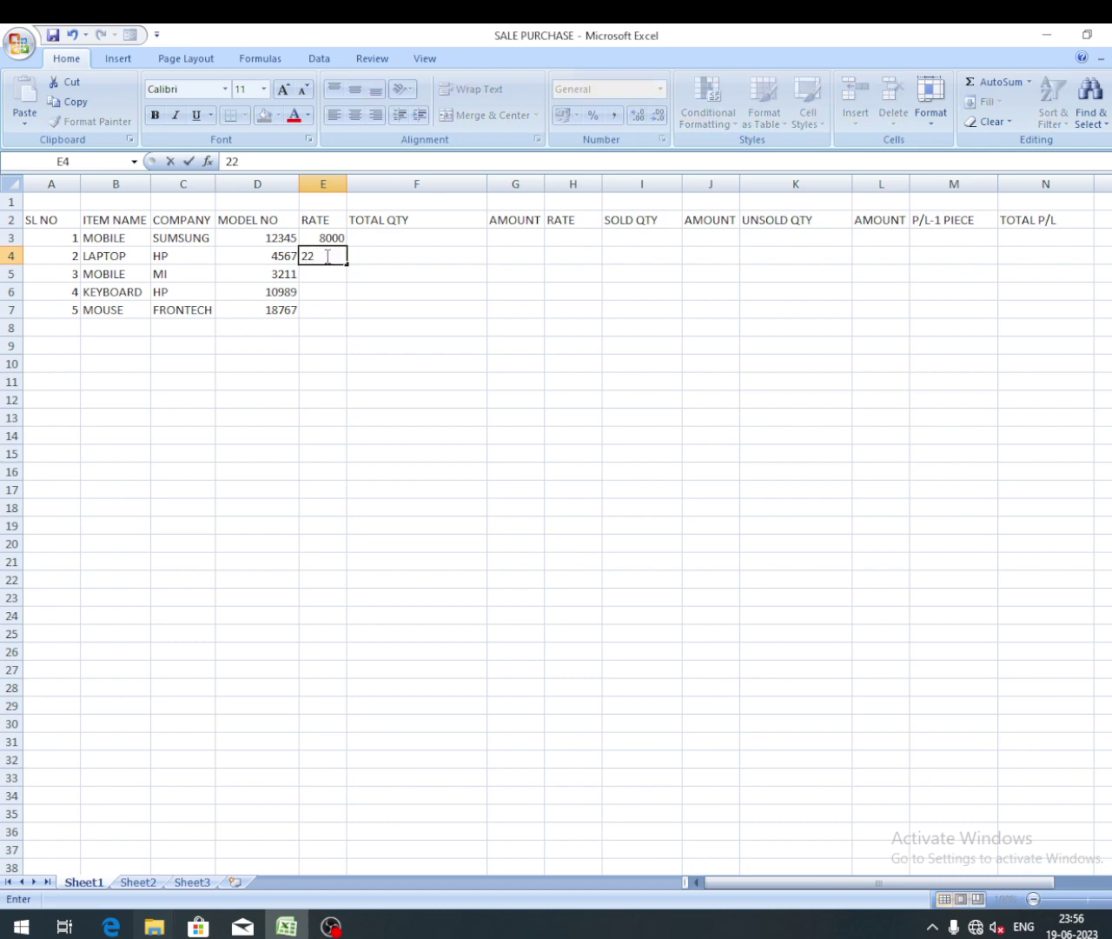
text(000)
key(Return)
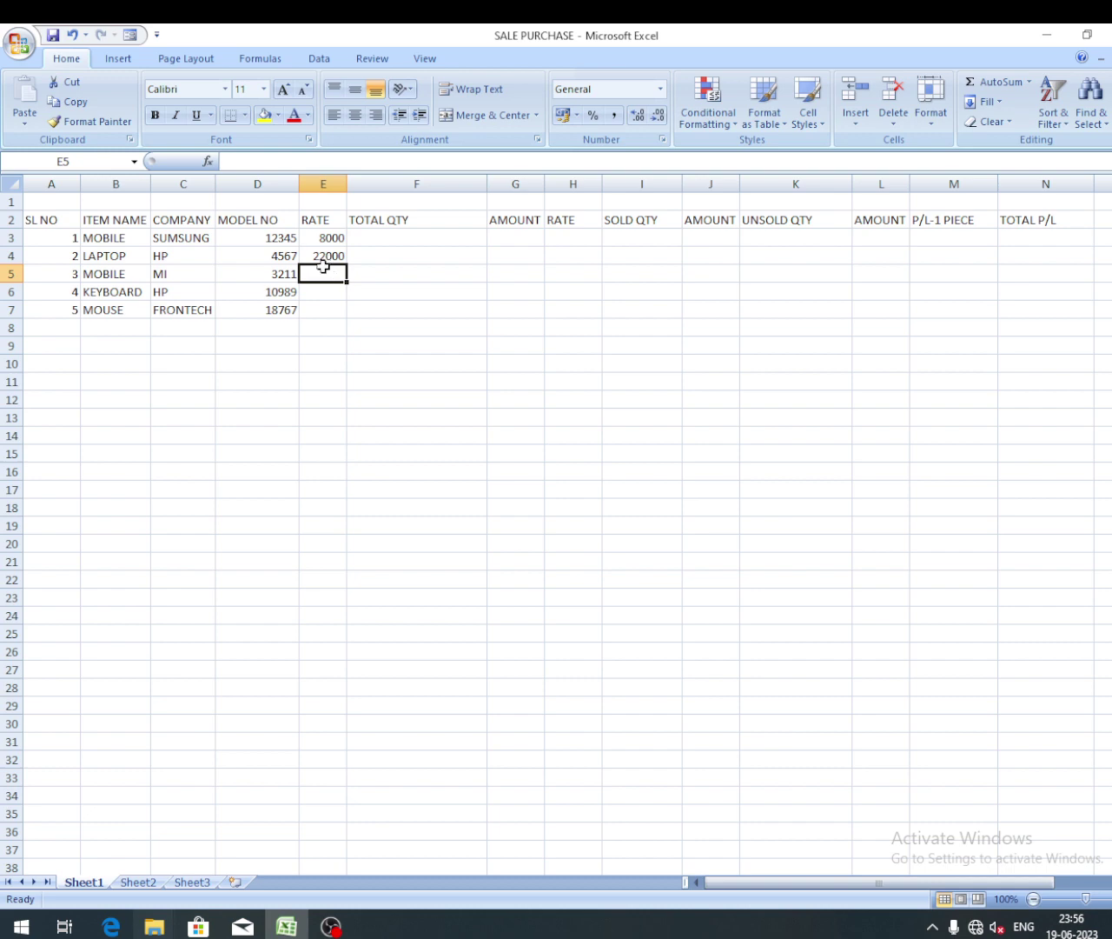
text(1500)
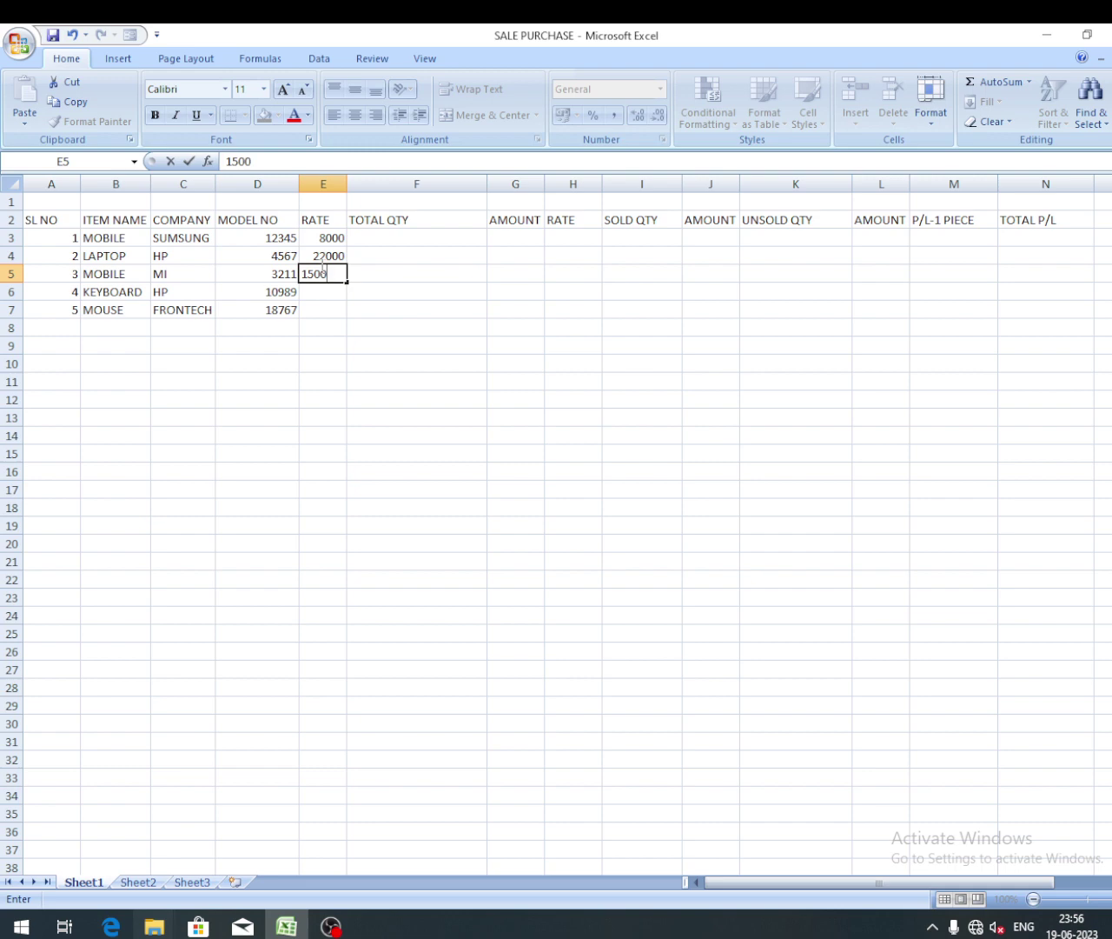
text(0)
key(Return)
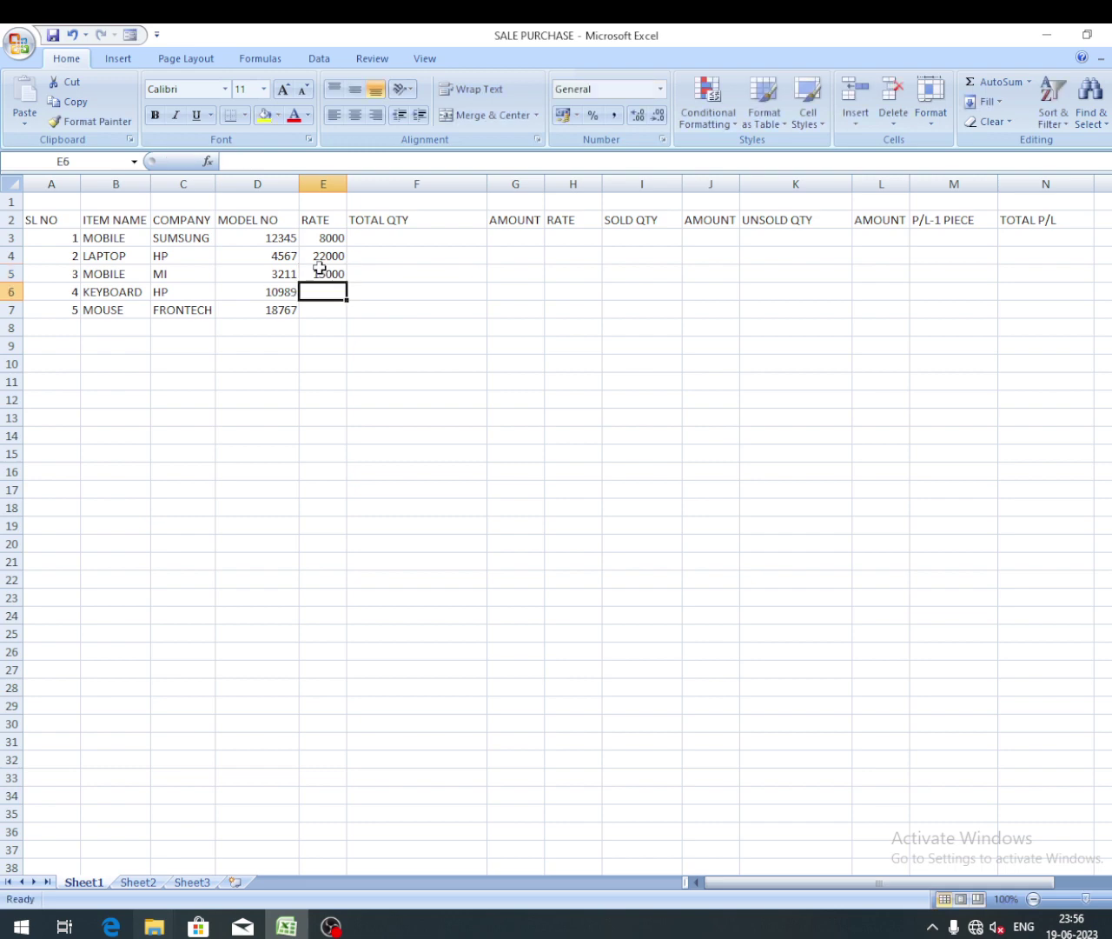
text(7)
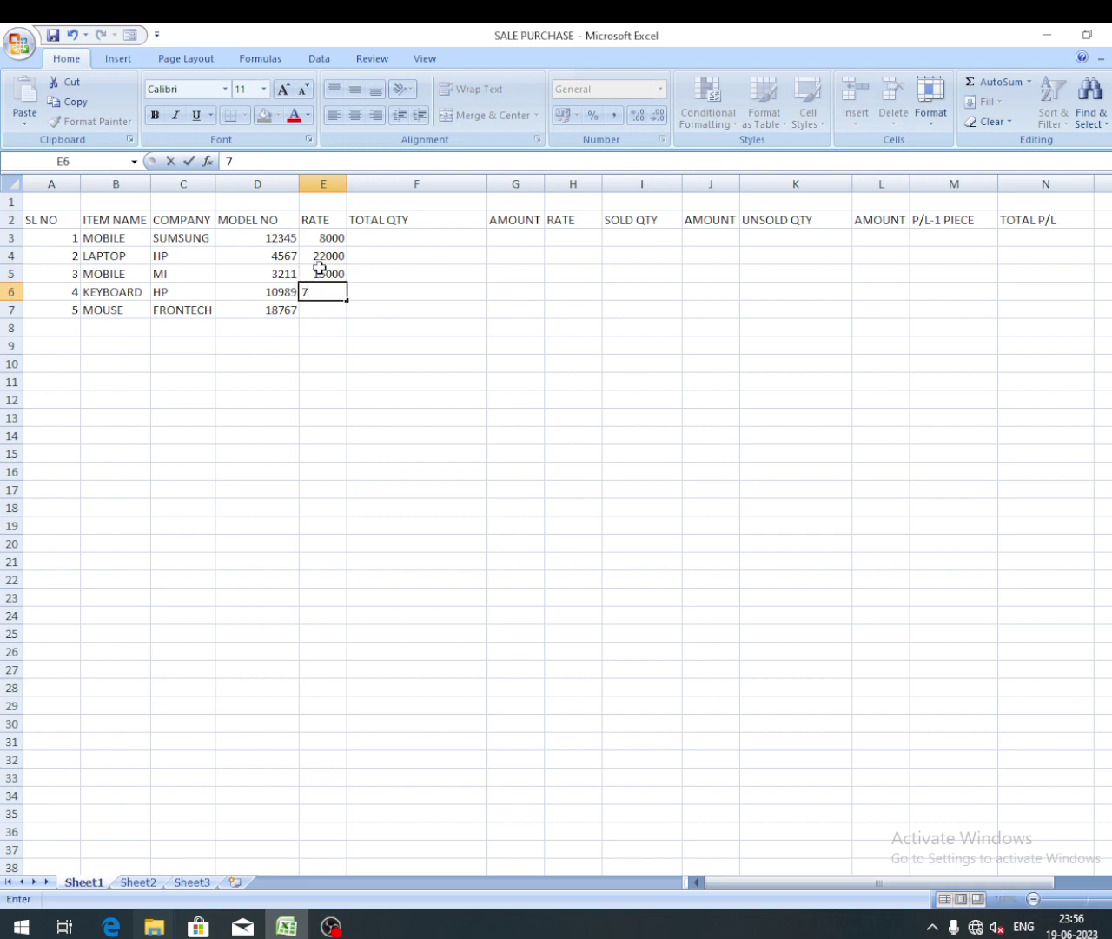
text(00)
key(Return)
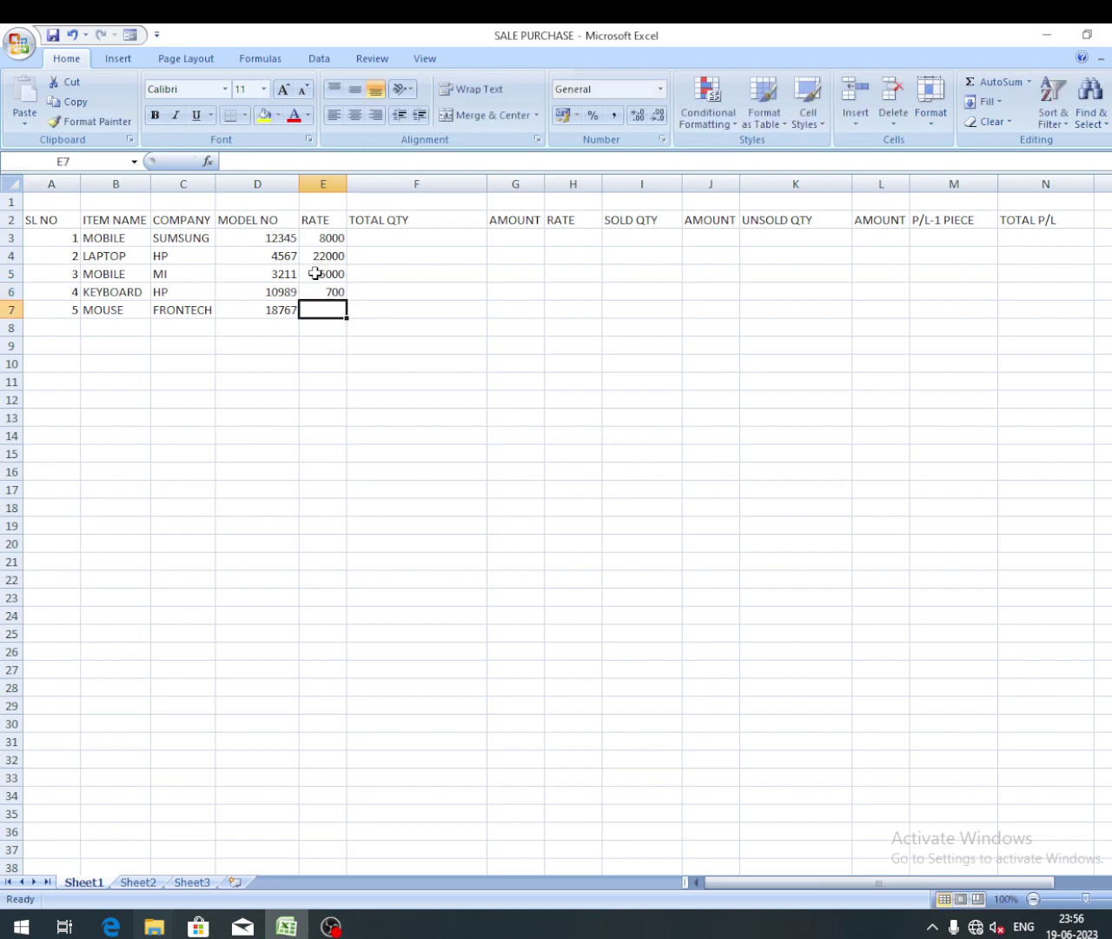
text(350)
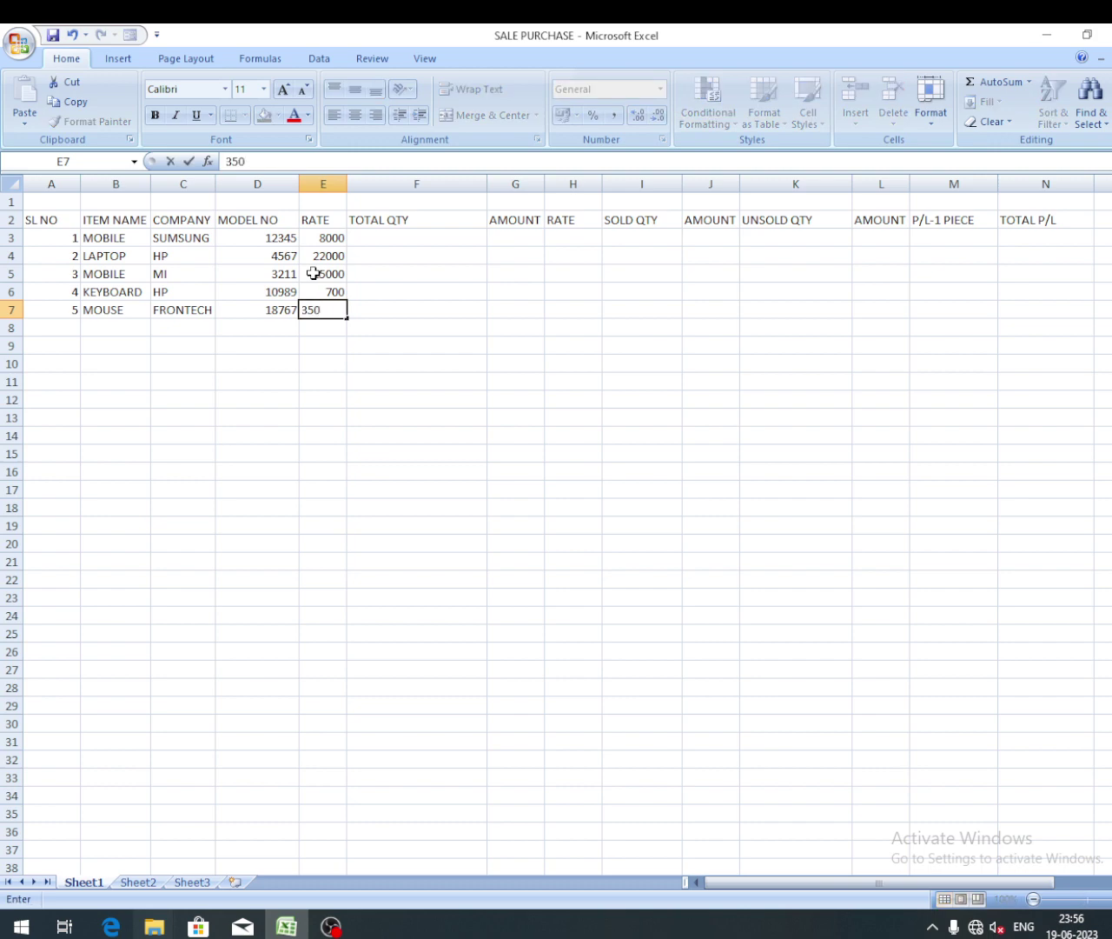
click(405, 330)
Step: Fill the TOTAL QTY cells F3 to F7 with 12, 5, 11, 7 and 9
click(397, 239)
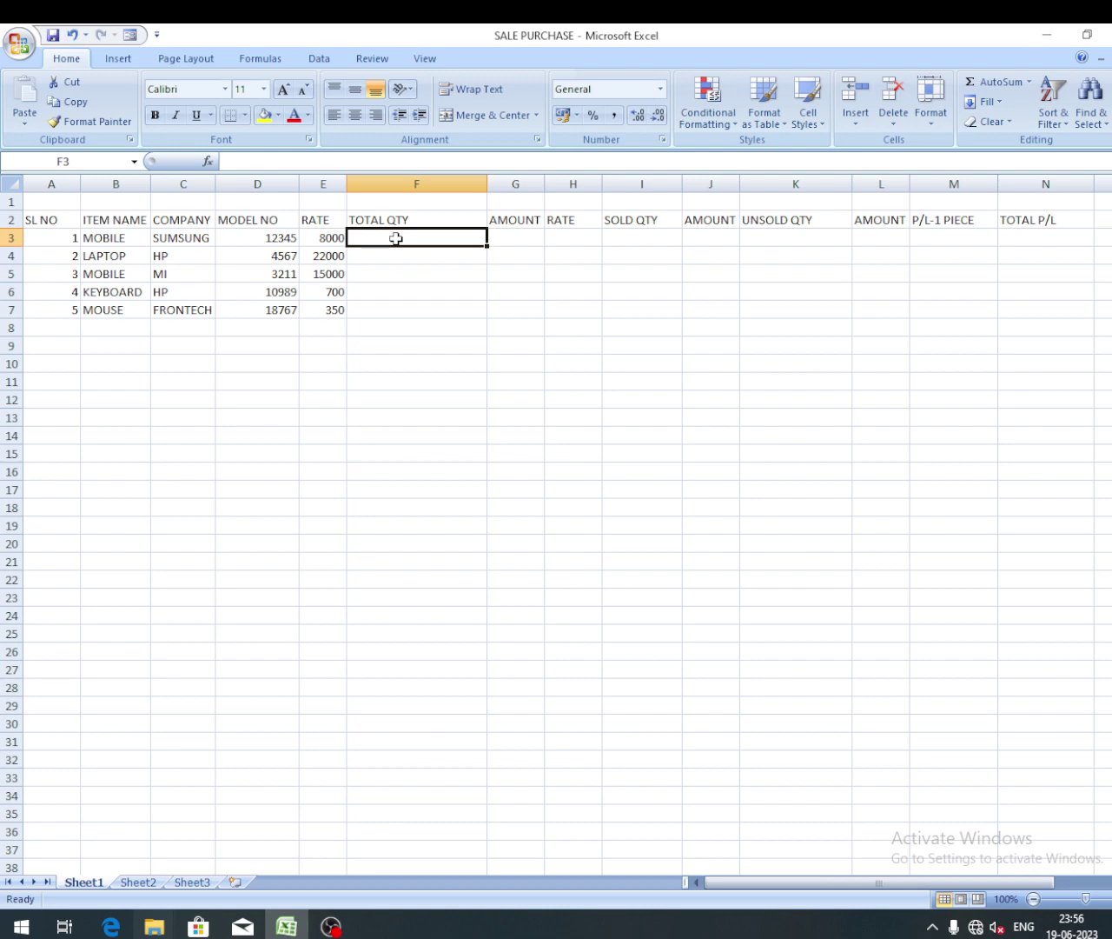
text(12)
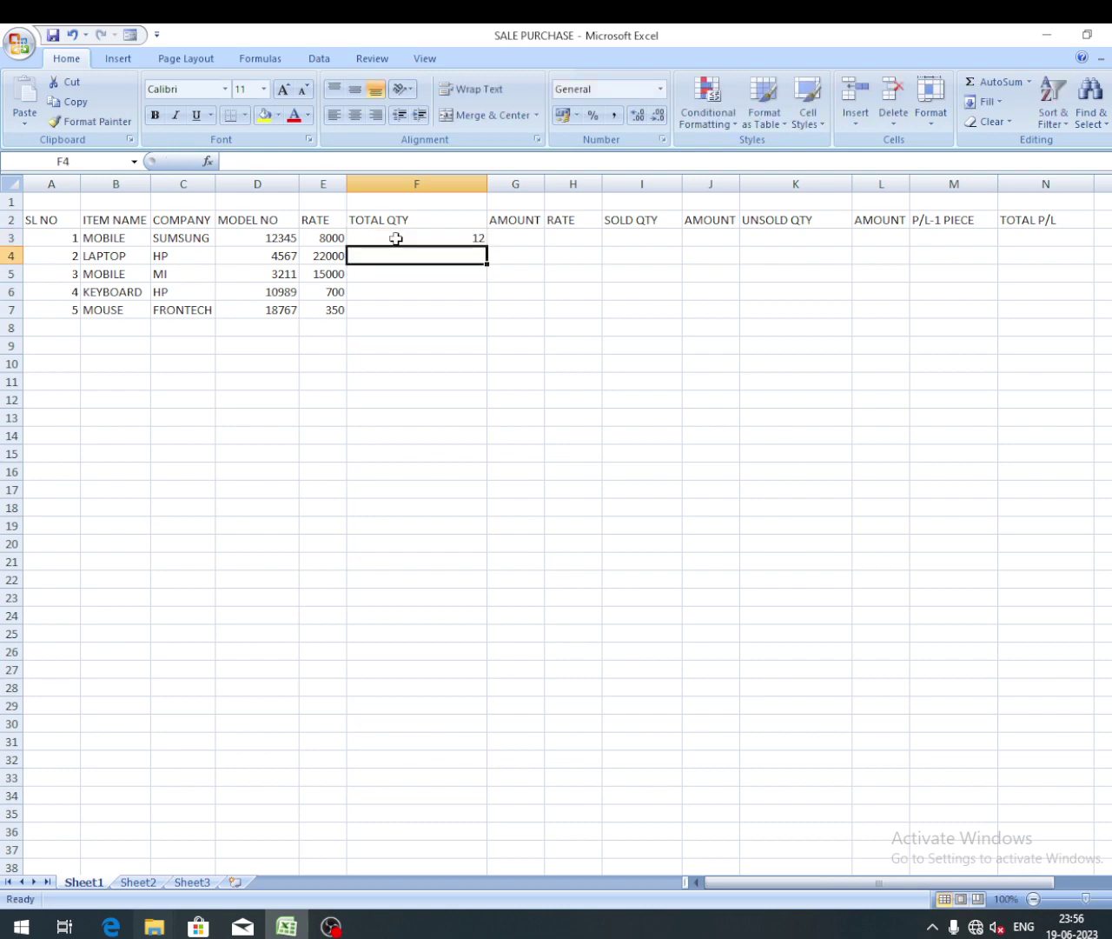
key(Return)
text(5)
key(Return)
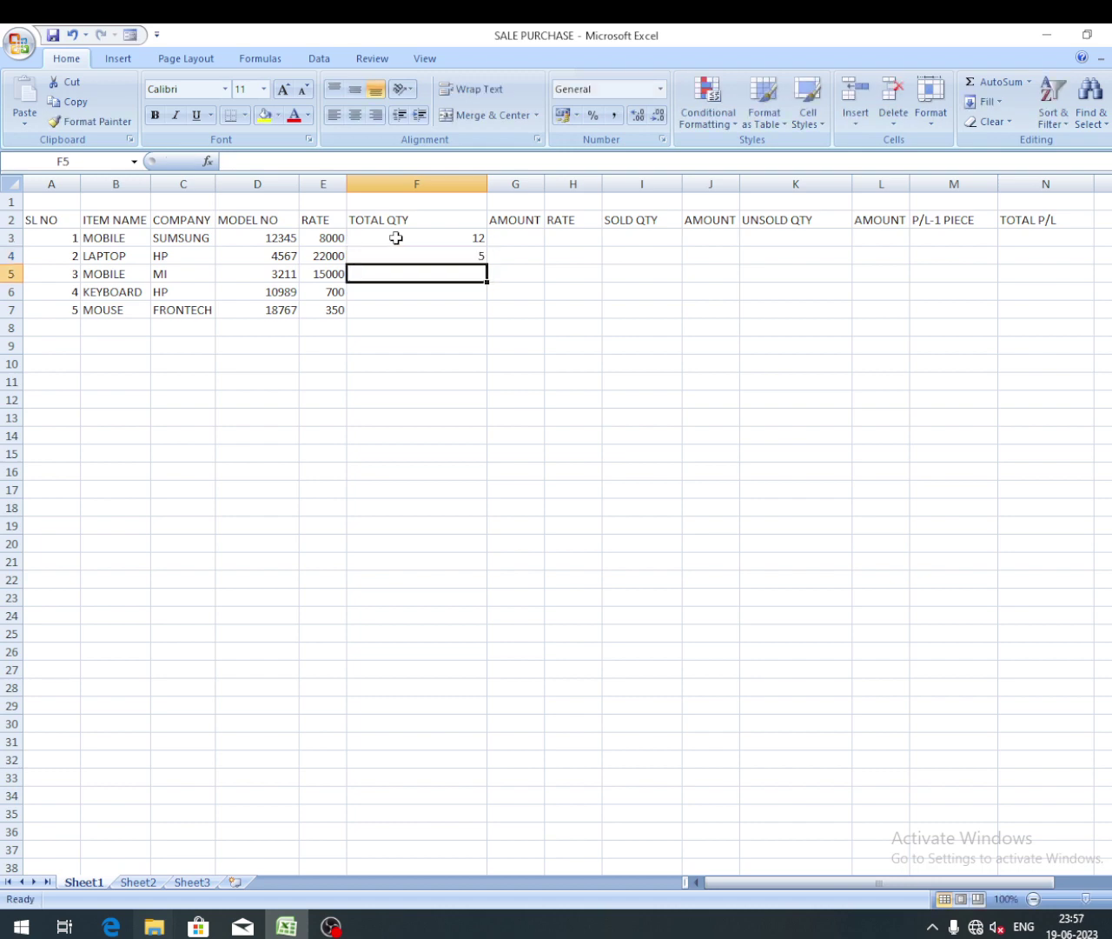
text(11)
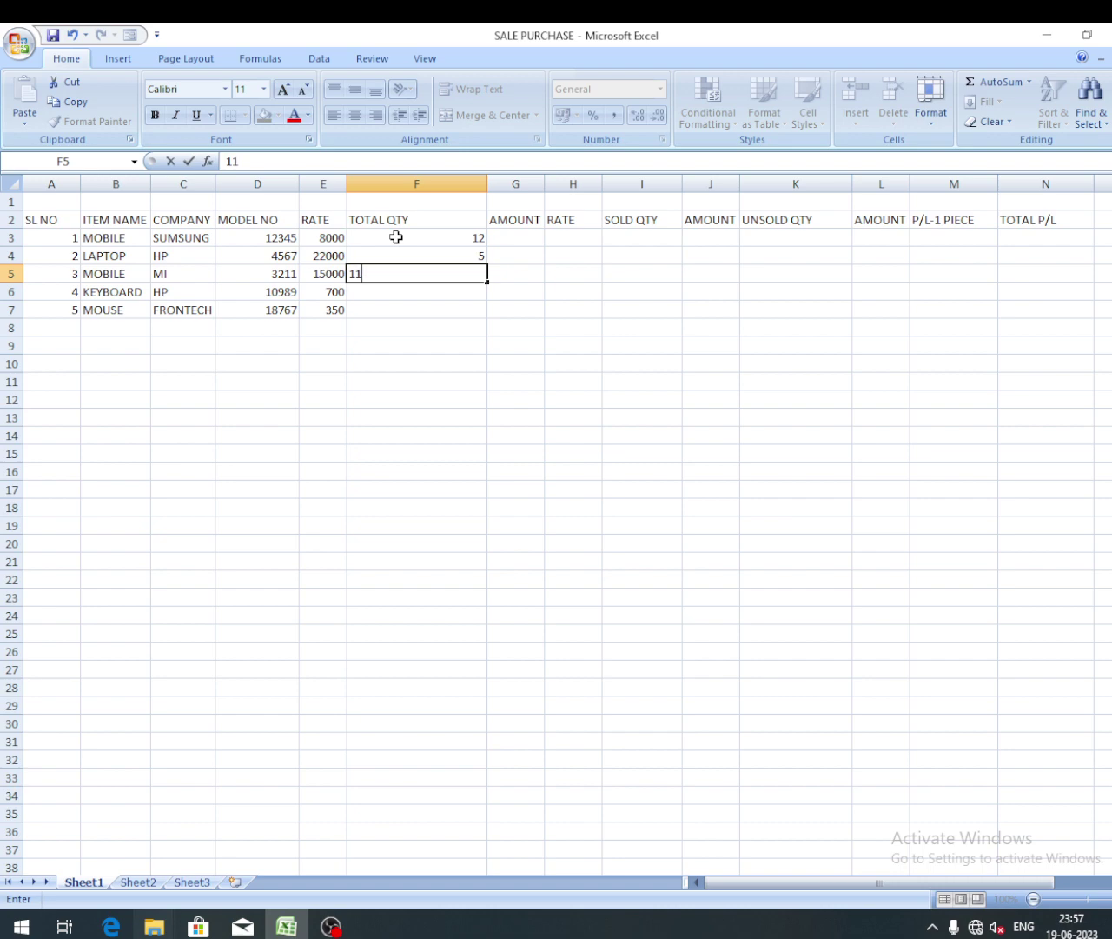
key(Return)
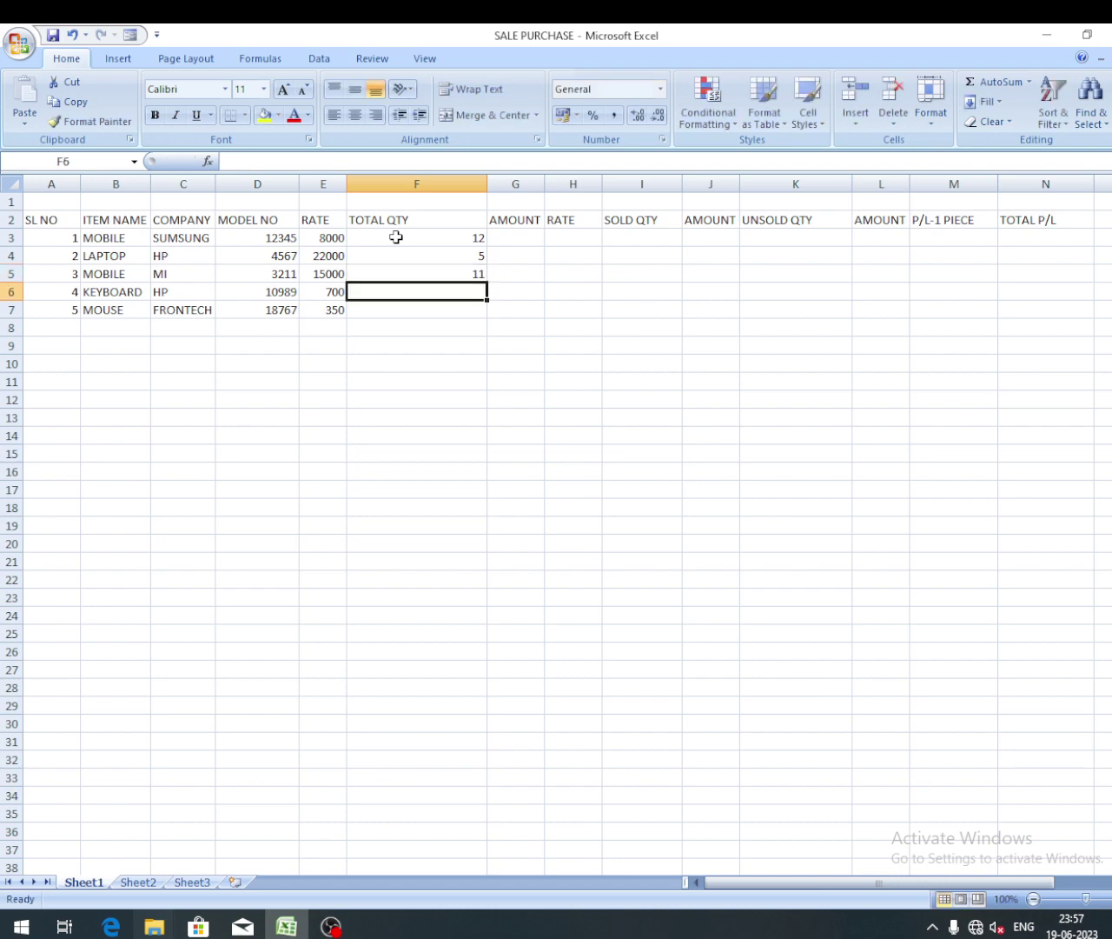
text(7)
key(Return)
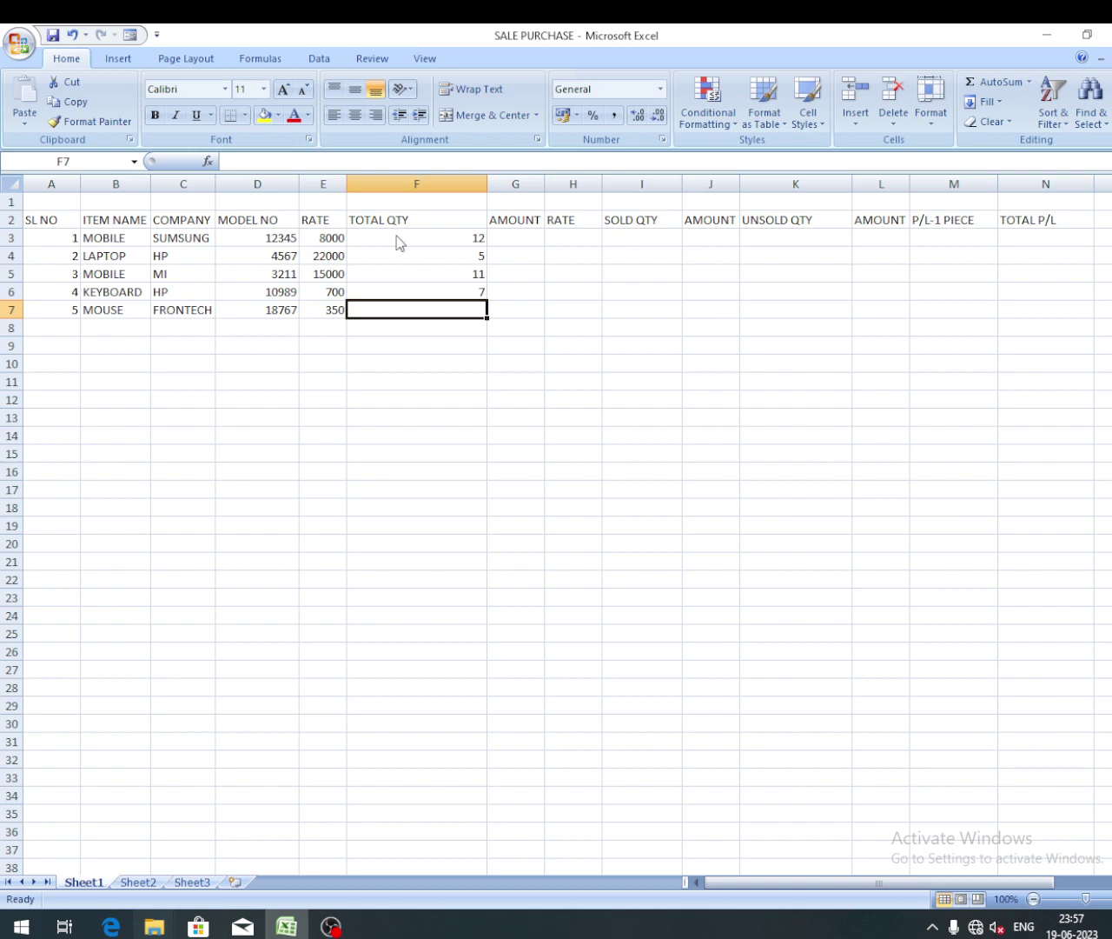
text(9)
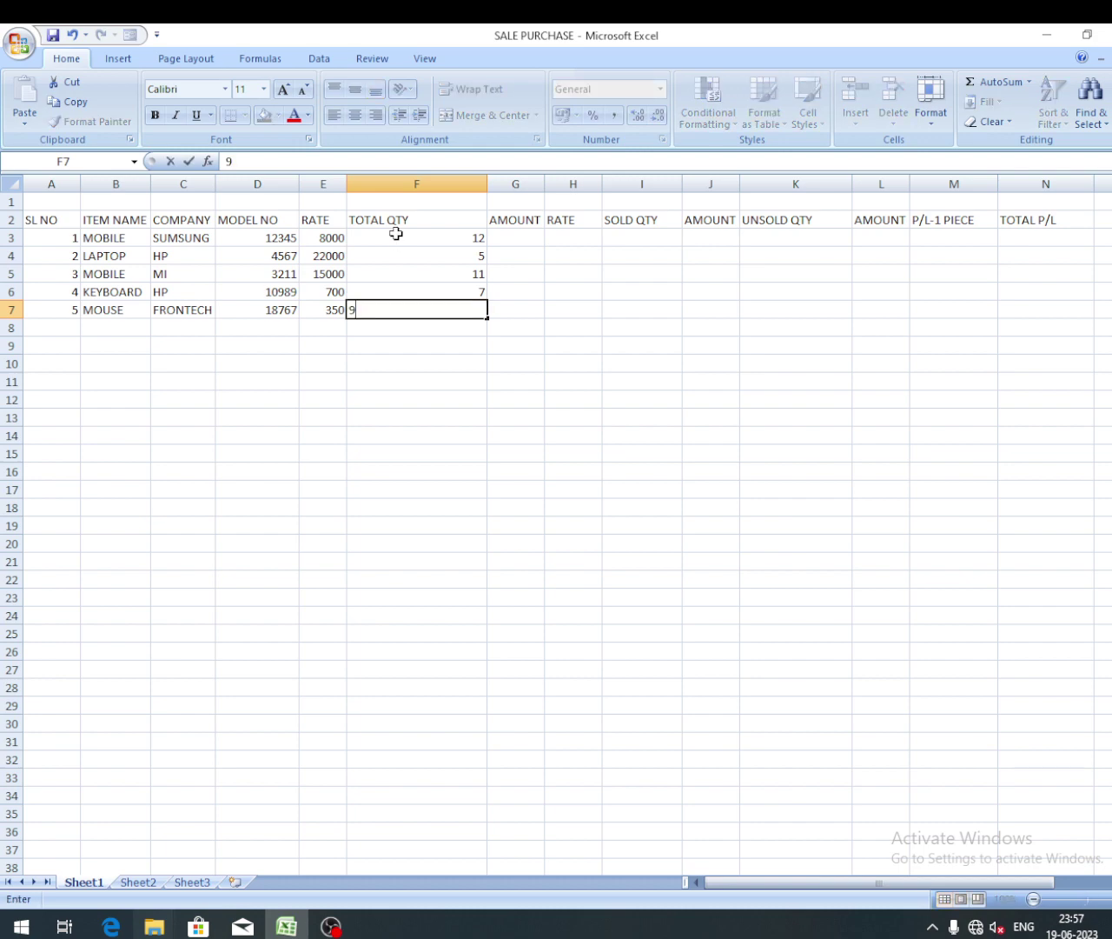
key(Return)
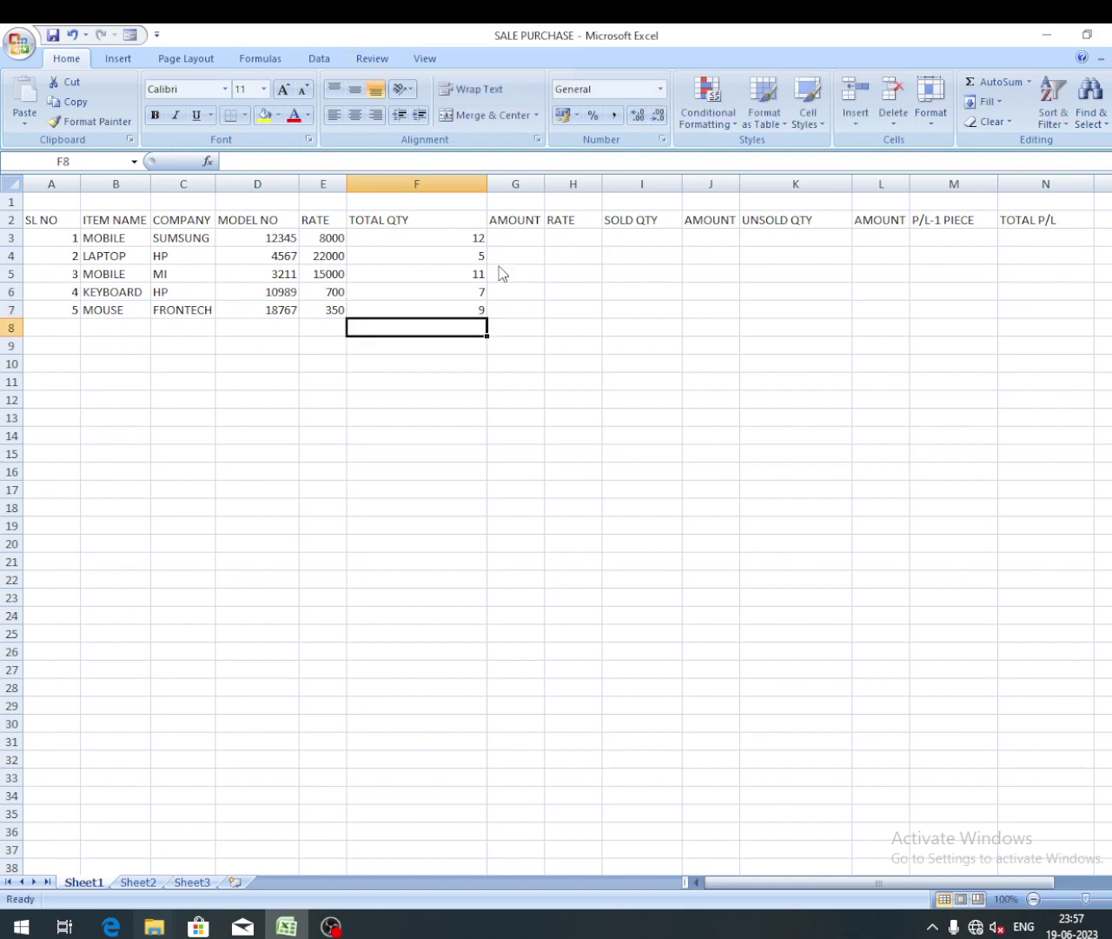
Step: Calculate the first product's purchase AMOUNT in G3 with the formula =E3*F3
click(505, 237)
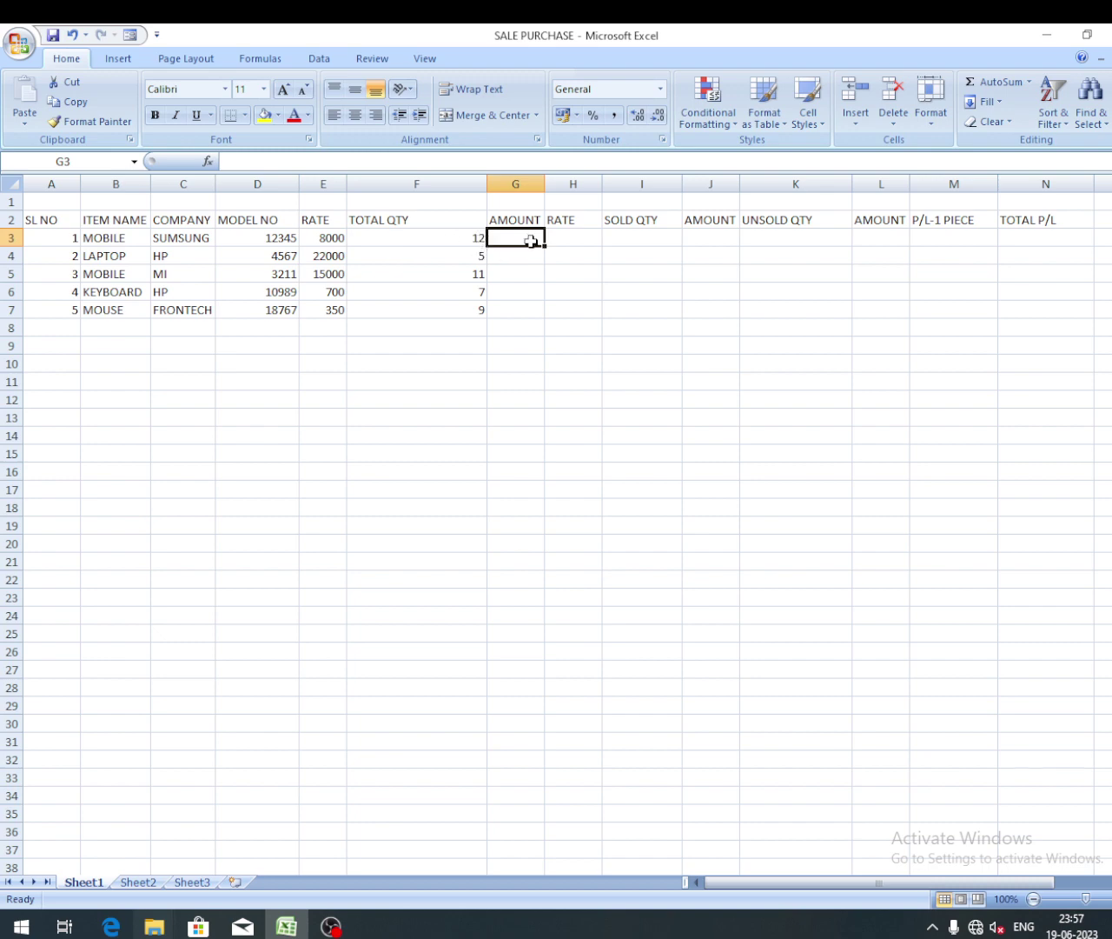
click(231, 161)
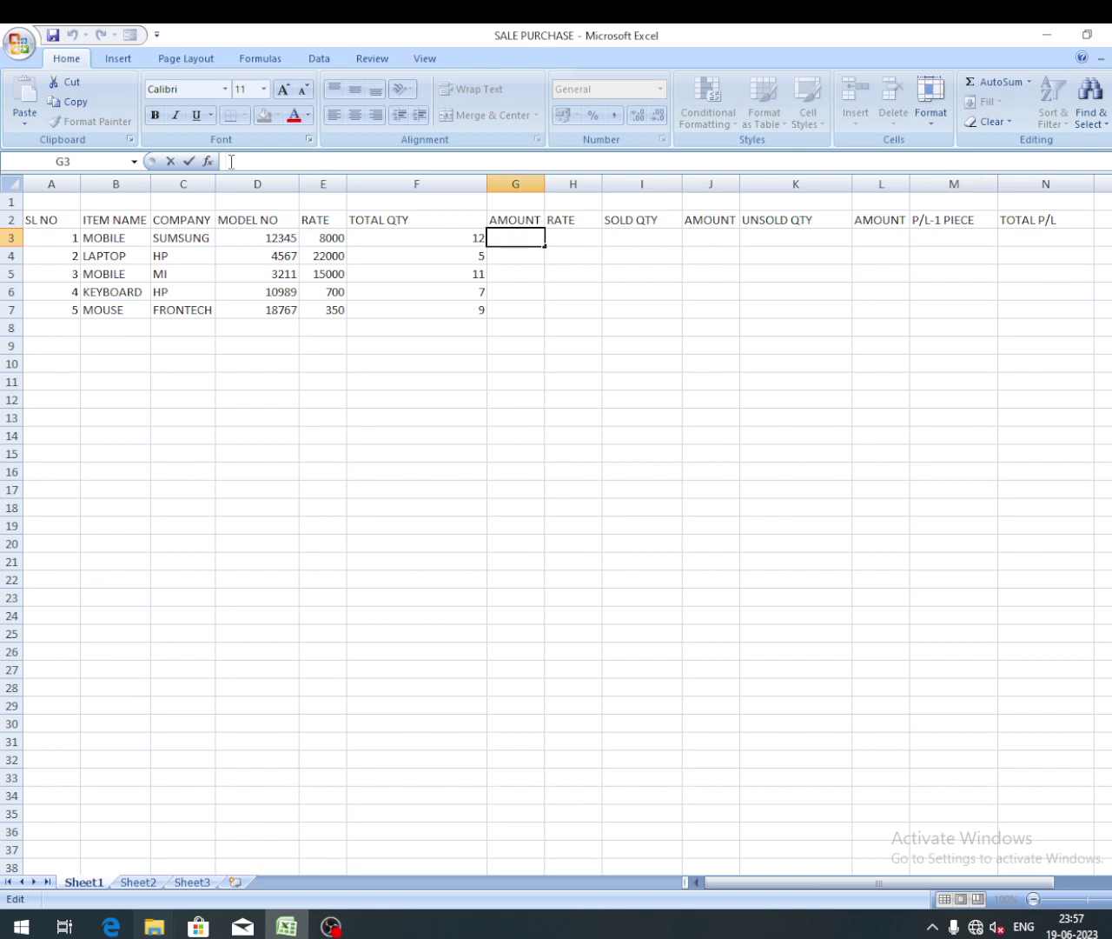
text(=)
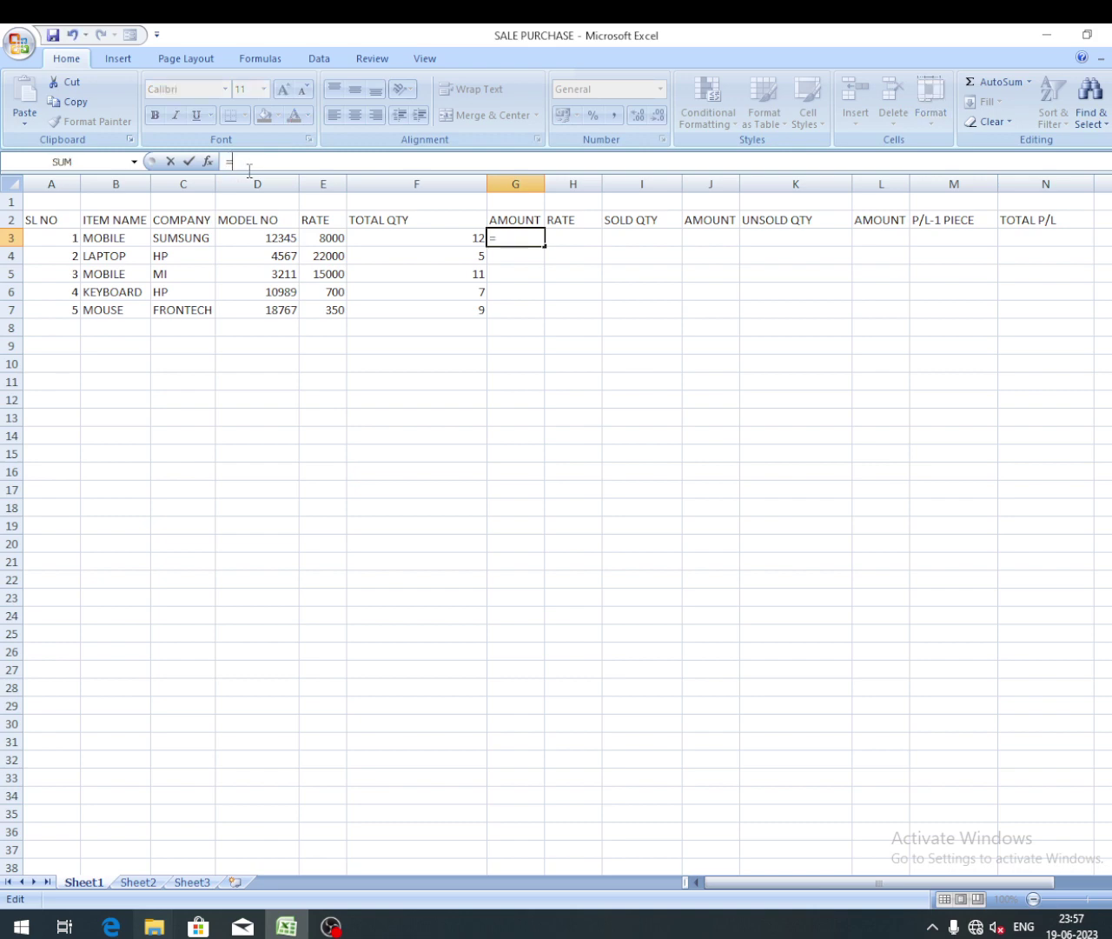
click(329, 238)
text(*)
click(443, 240)
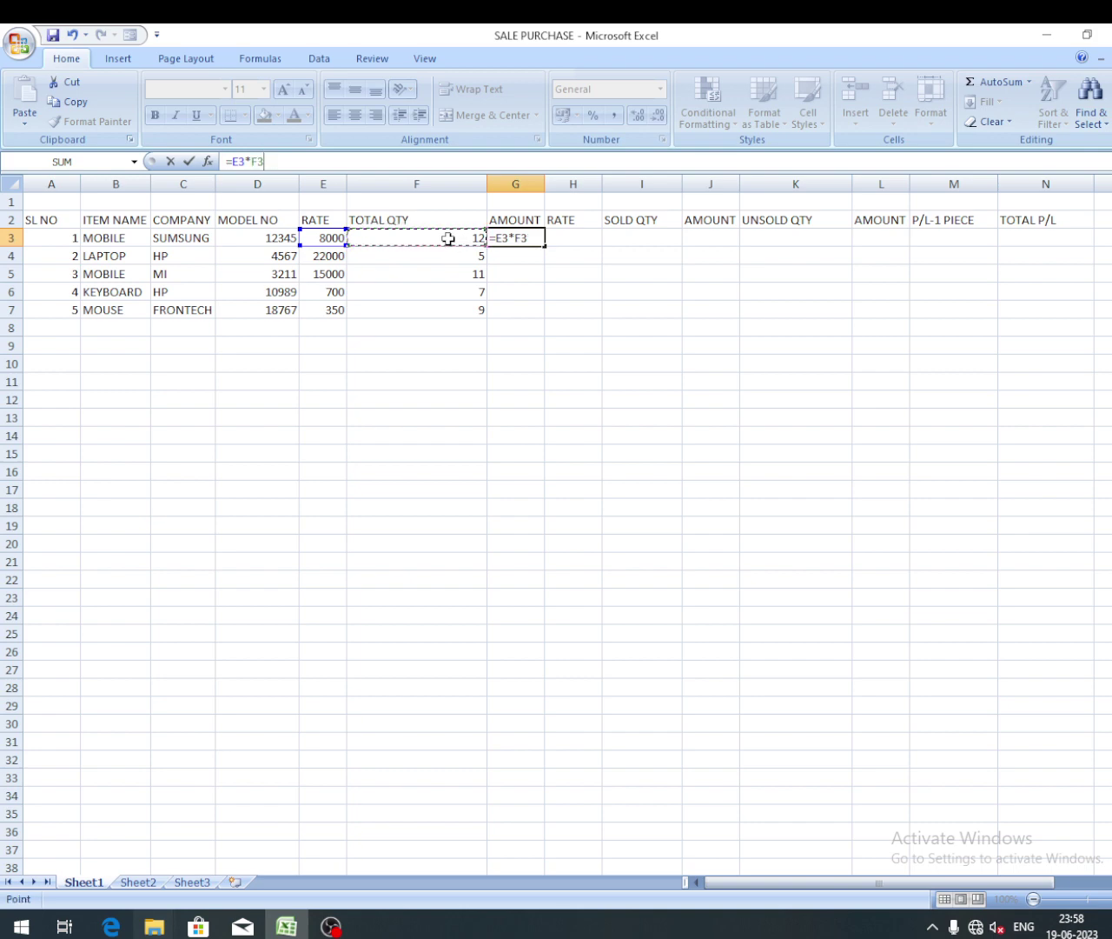
key(Return)
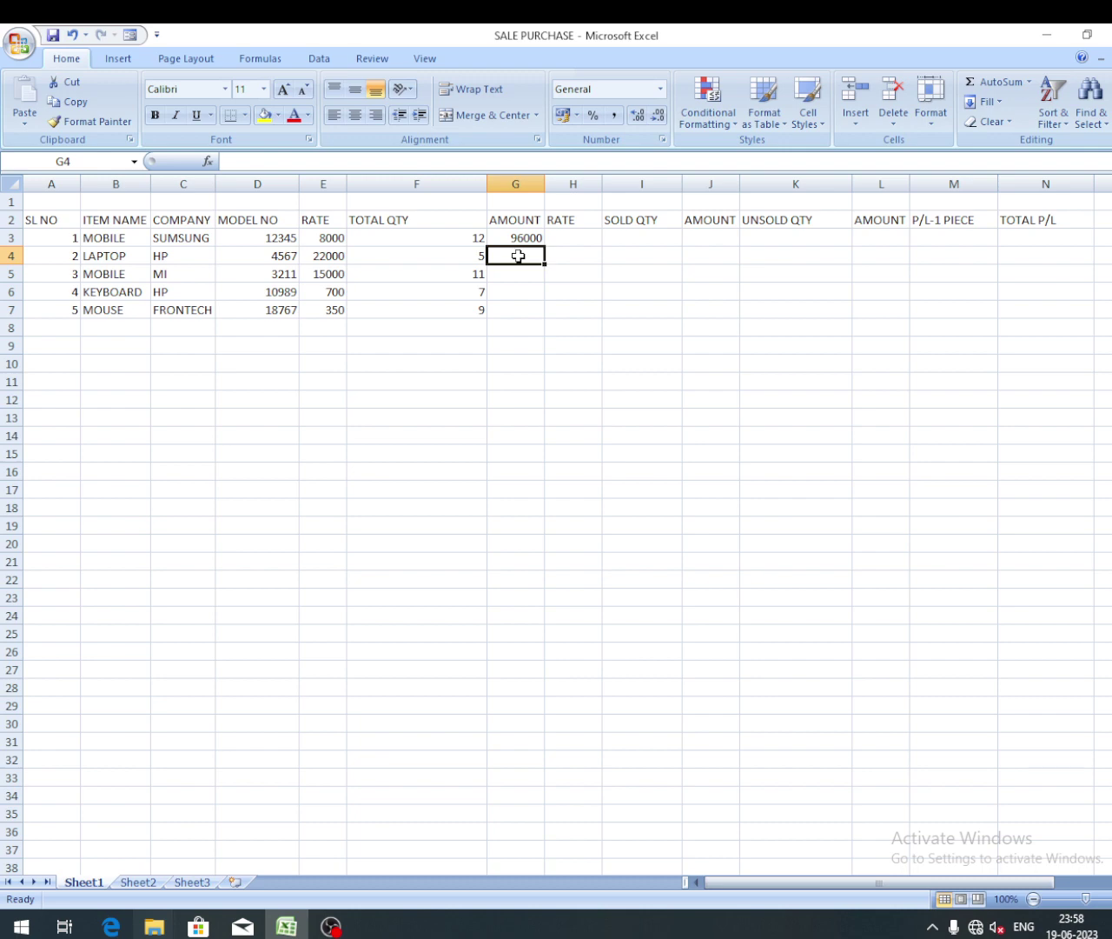
Step: Calculate the laptop's purchase AMOUNT in G4 with the formula =E4*F4
click(262, 163)
text(=)
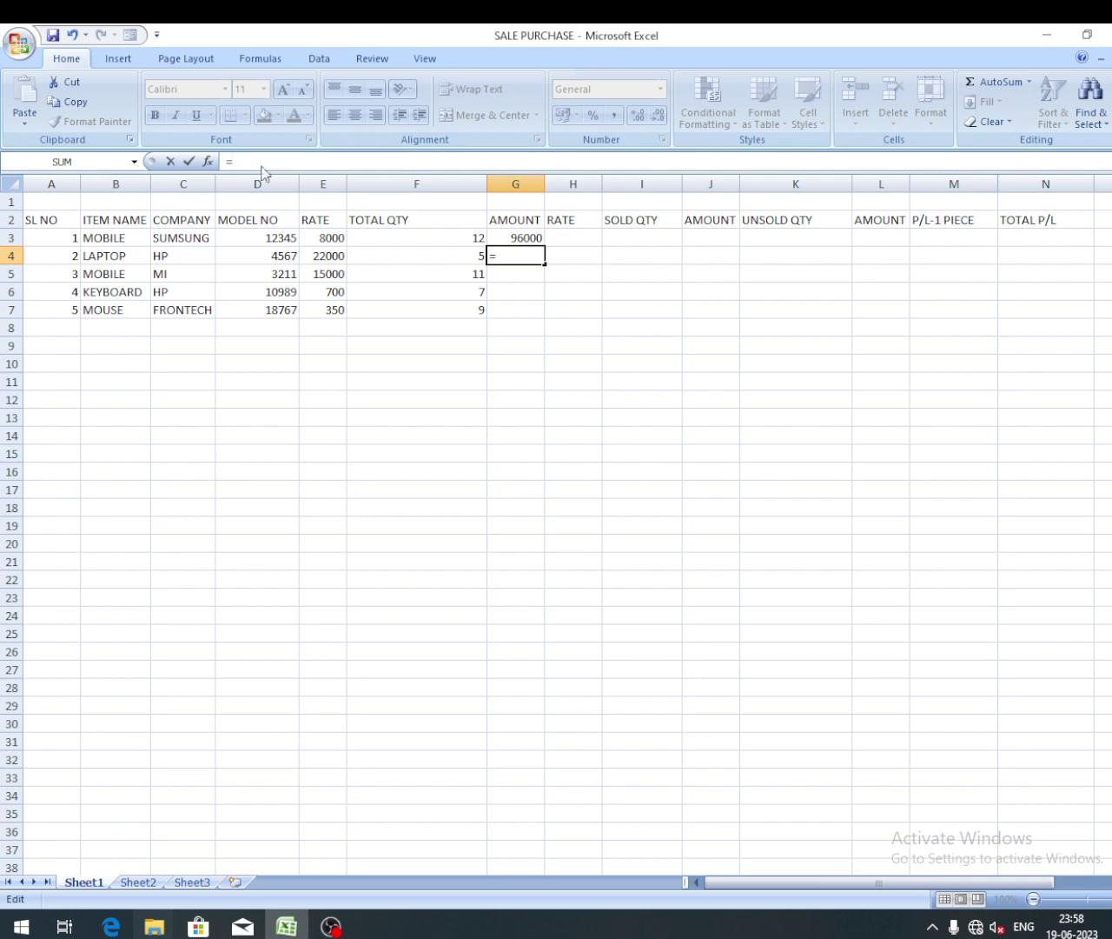
click(327, 253)
text(*)
click(453, 252)
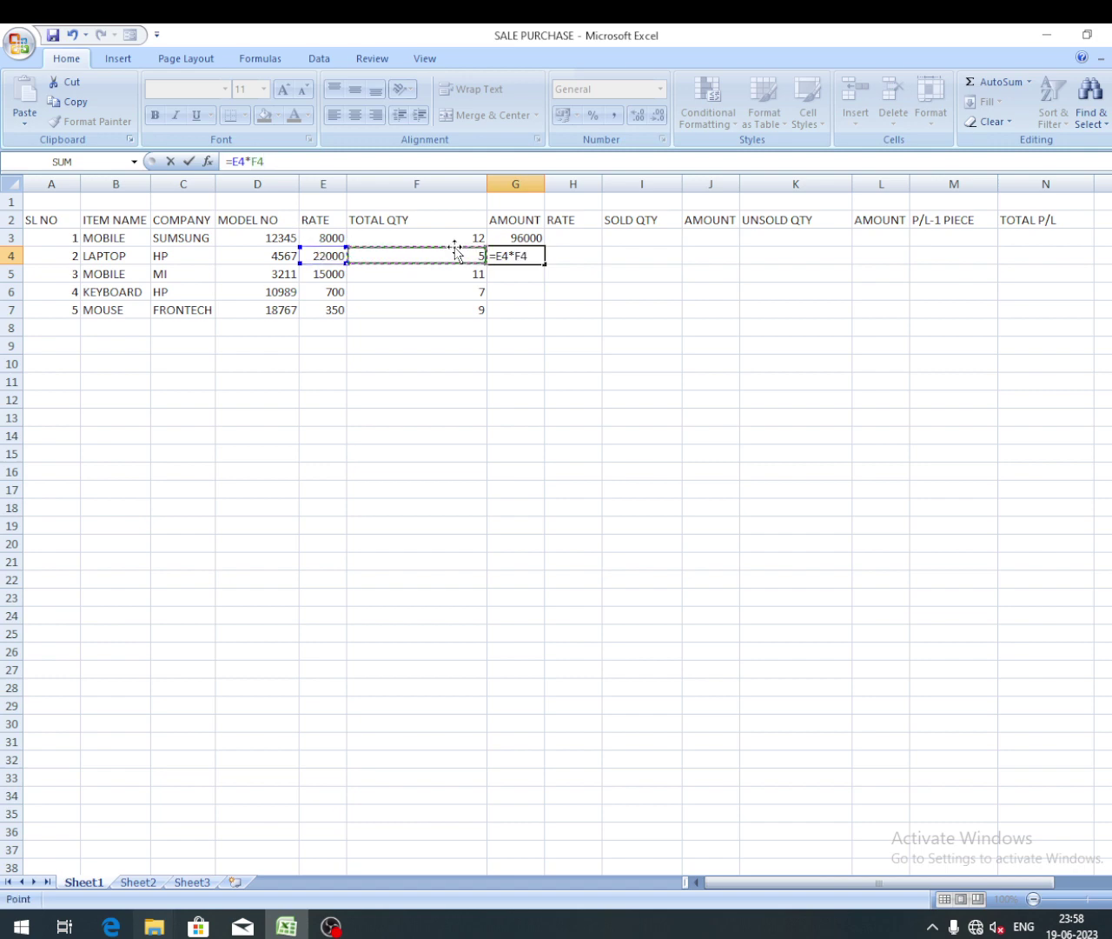
key(Return)
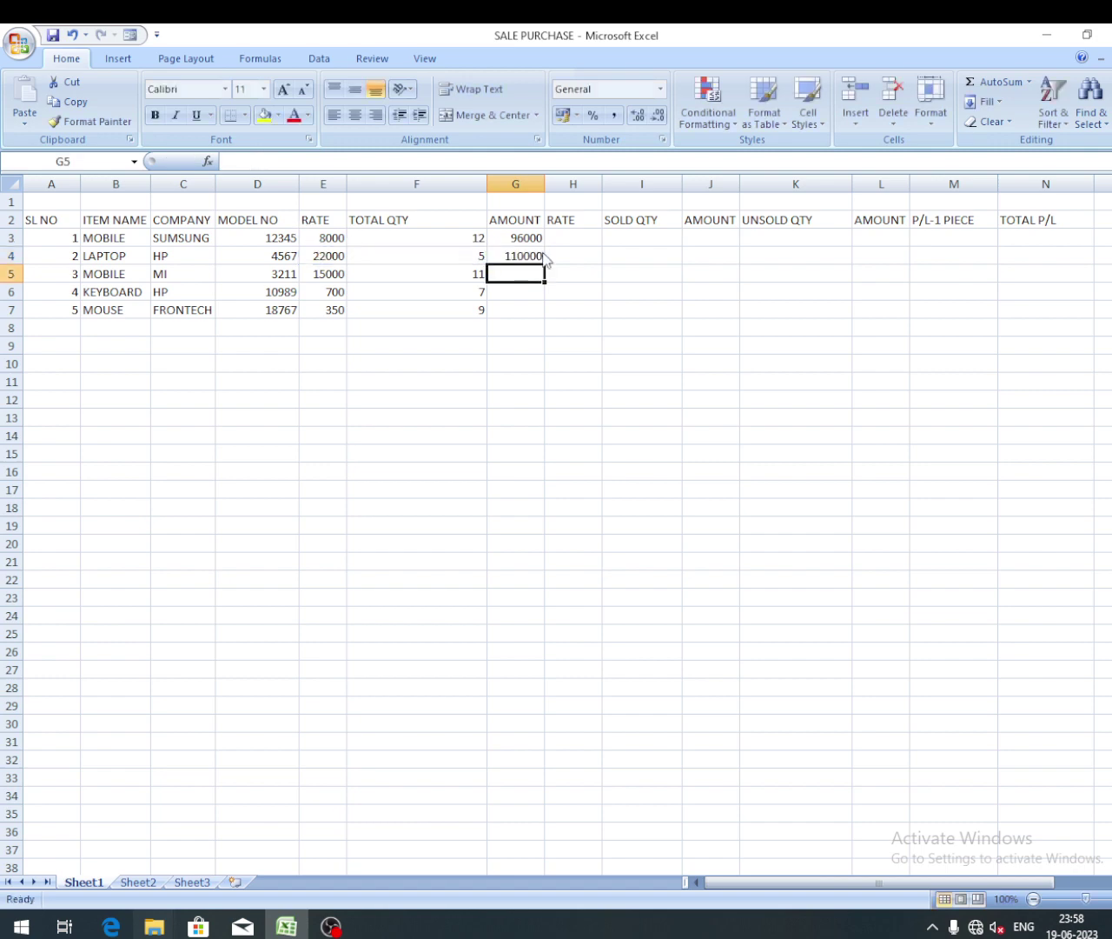
Step: Extend the AMOUNT formulas in G3 and G4 down to G7
drag(530, 238, 535, 256)
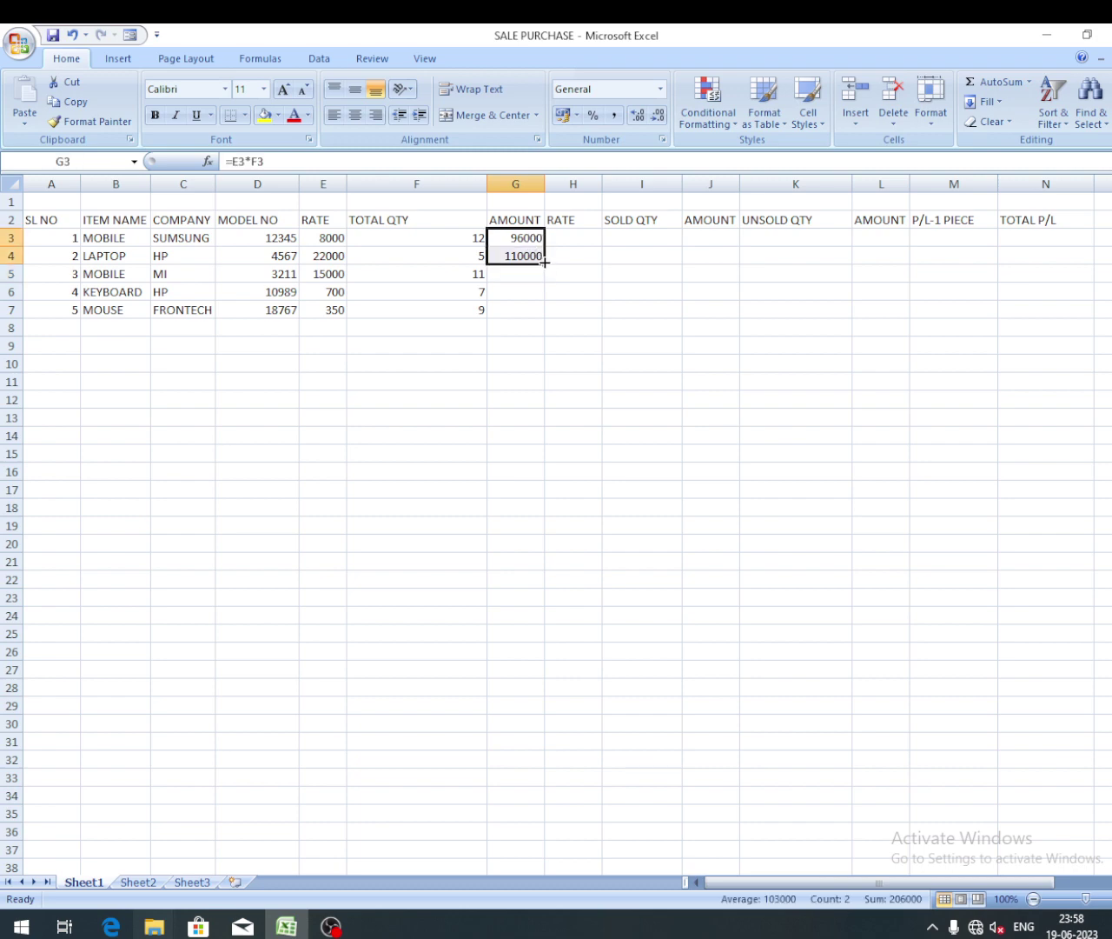
drag(544, 261, 539, 314)
click(567, 295)
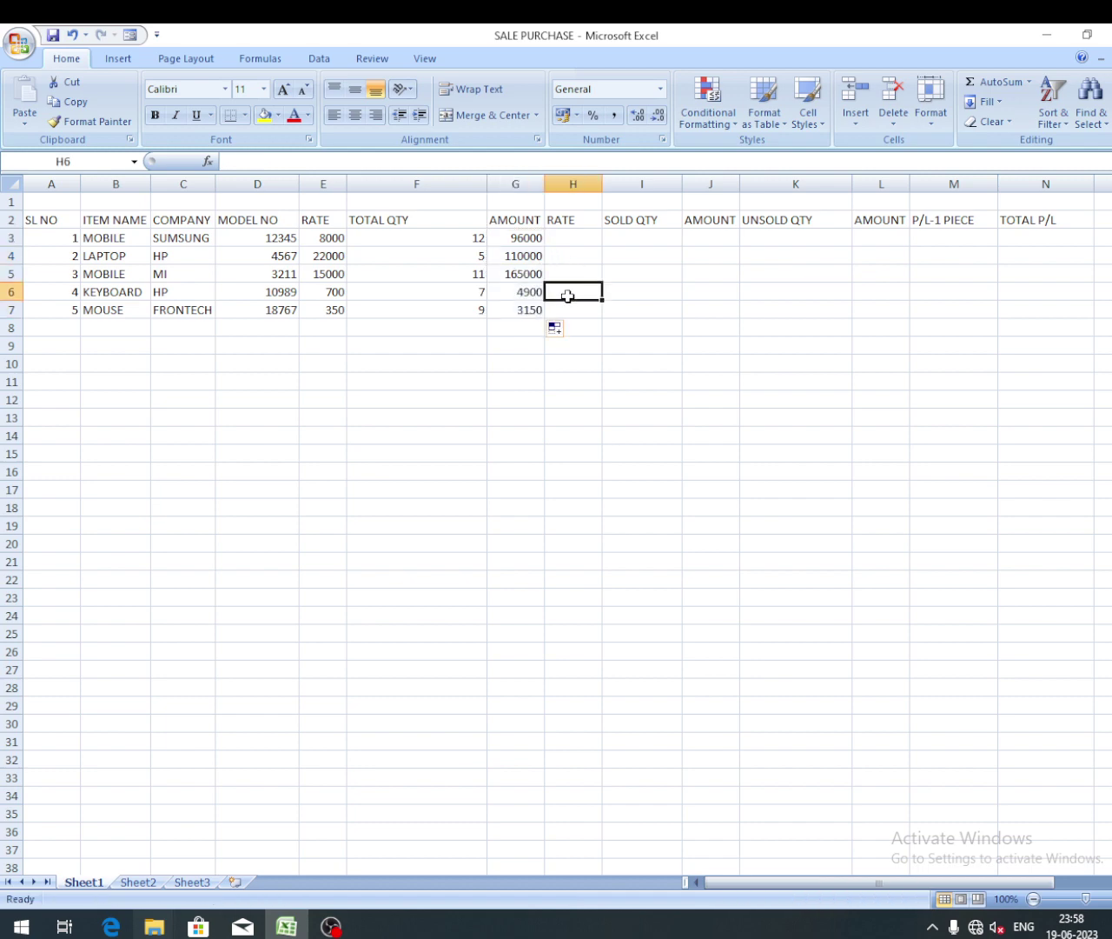
Step: Enter 10000, 27000 and 16500 in the second RATE column, cells H3 to H5
click(565, 240)
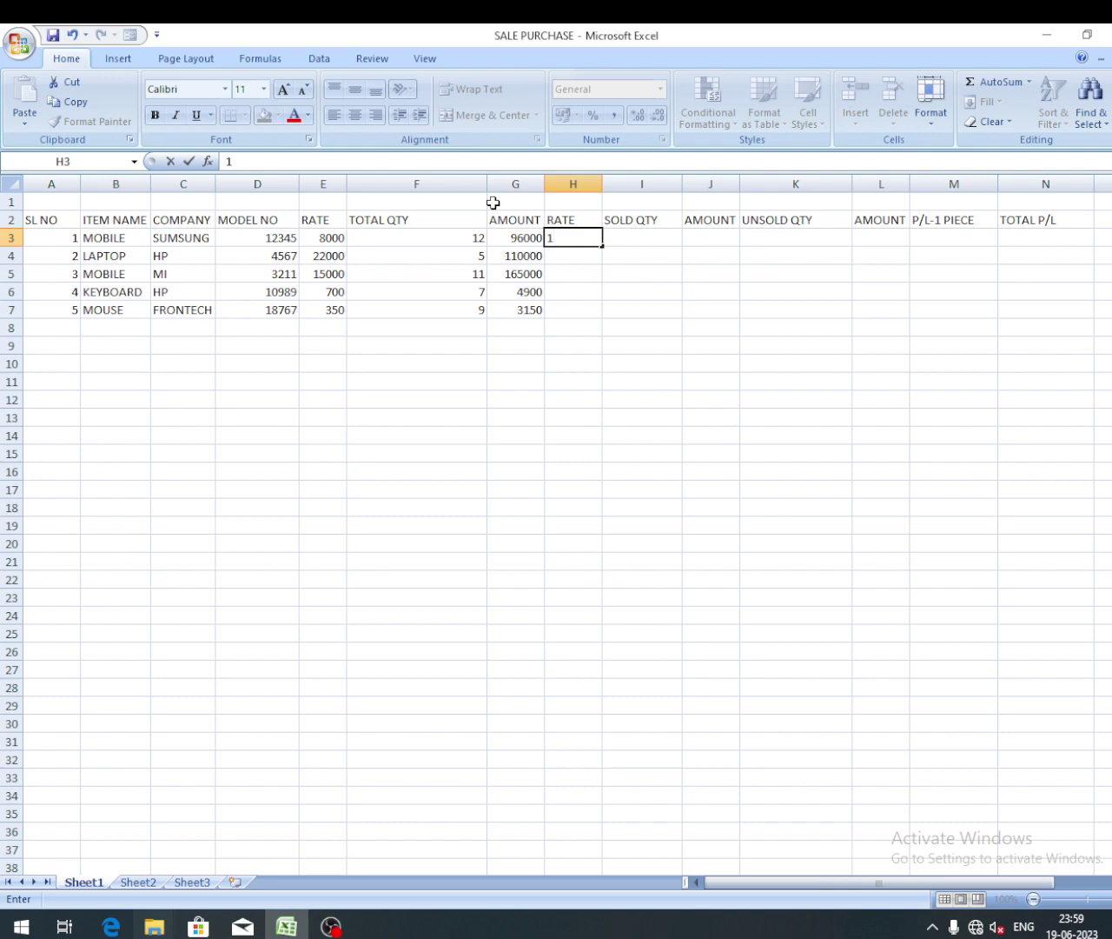
text(0000)
key(Return)
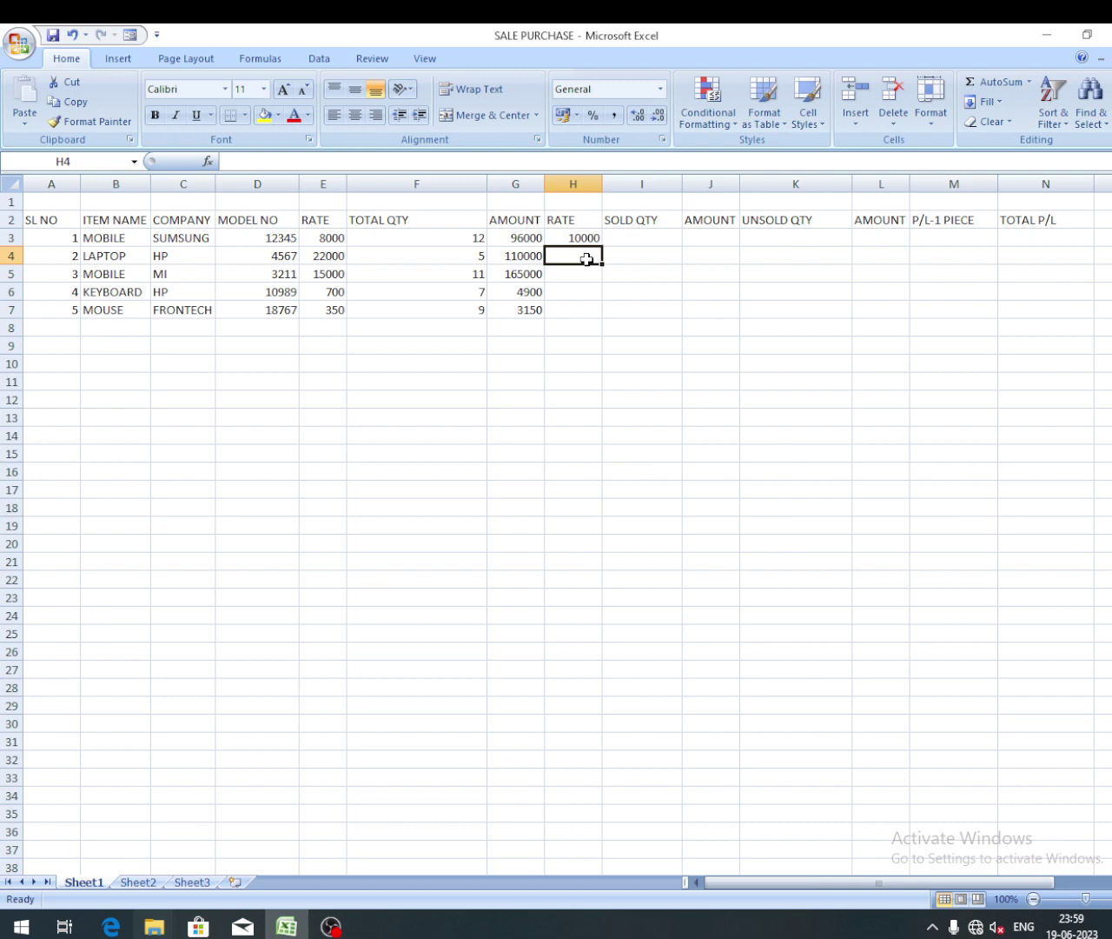
text(7)
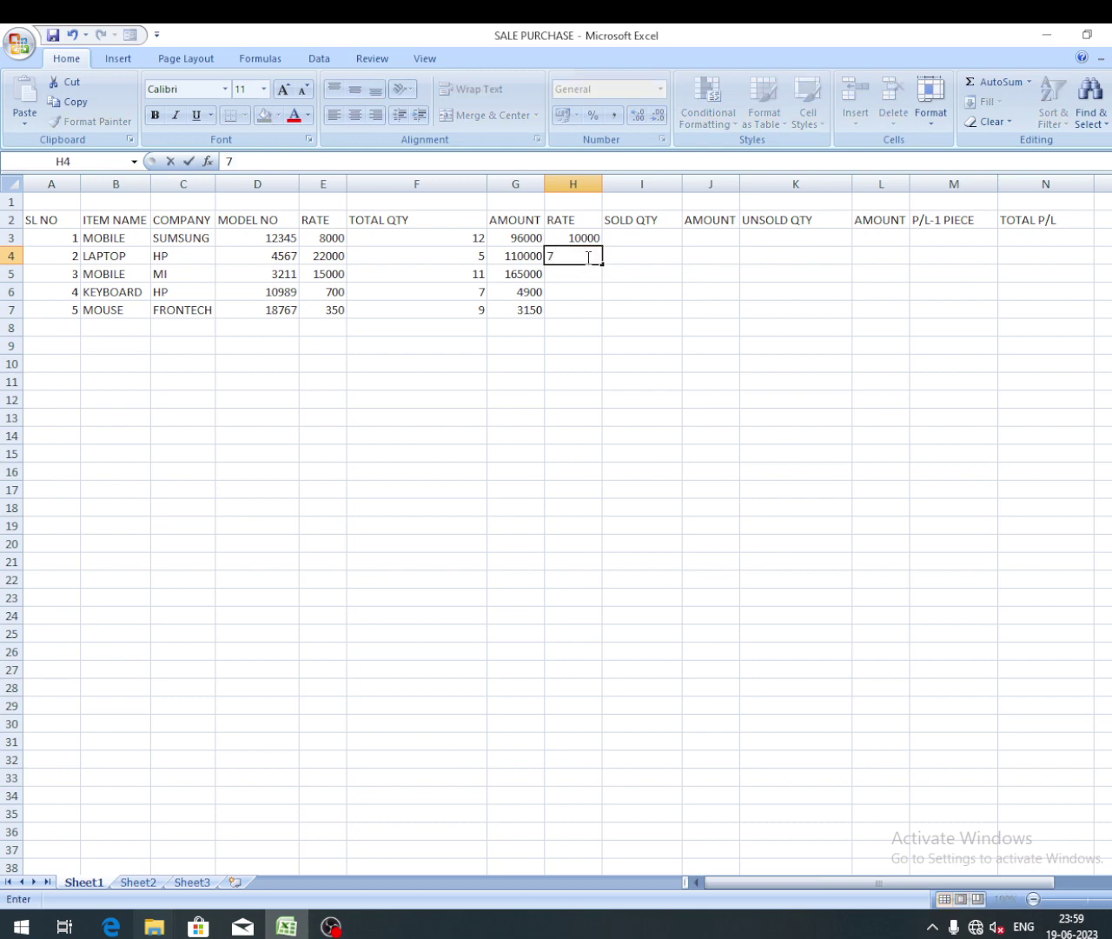
key(BackSpace)
text(27000)
key(Return)
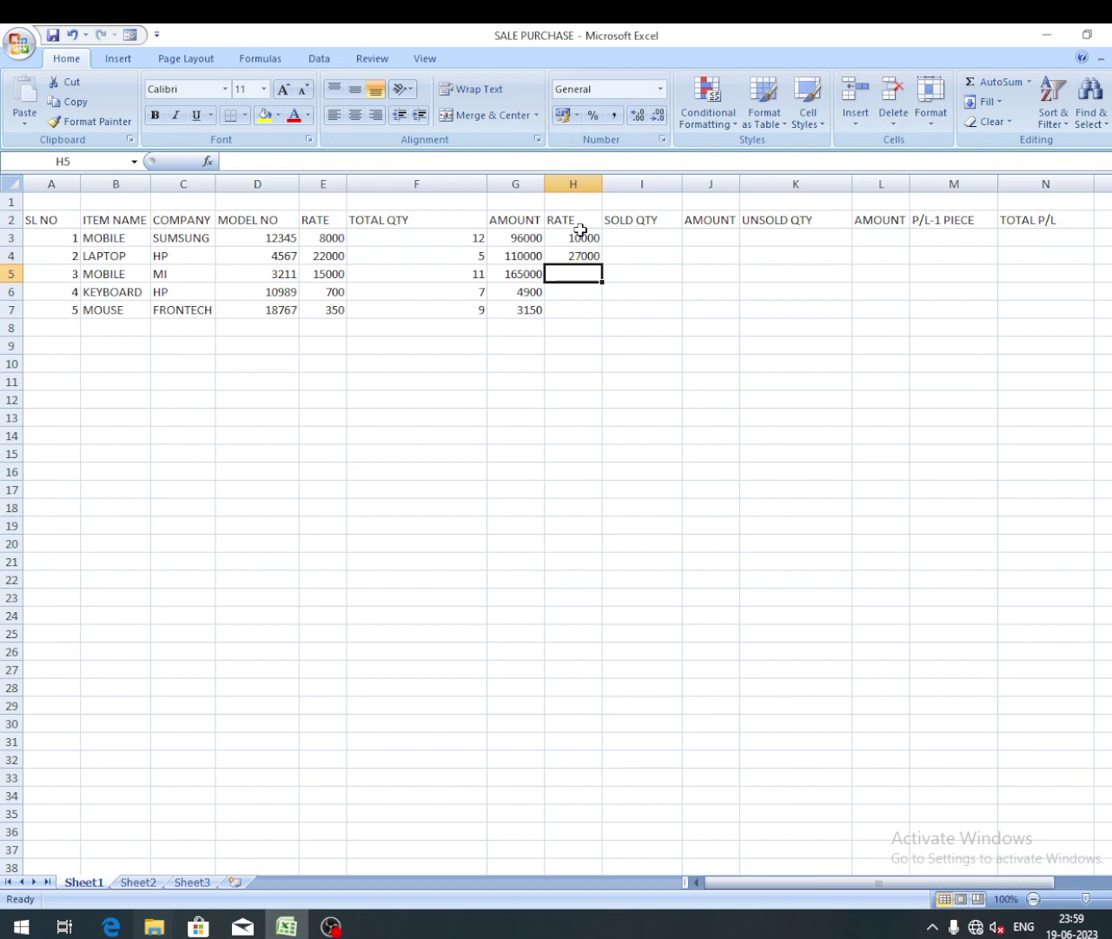
text(16500)
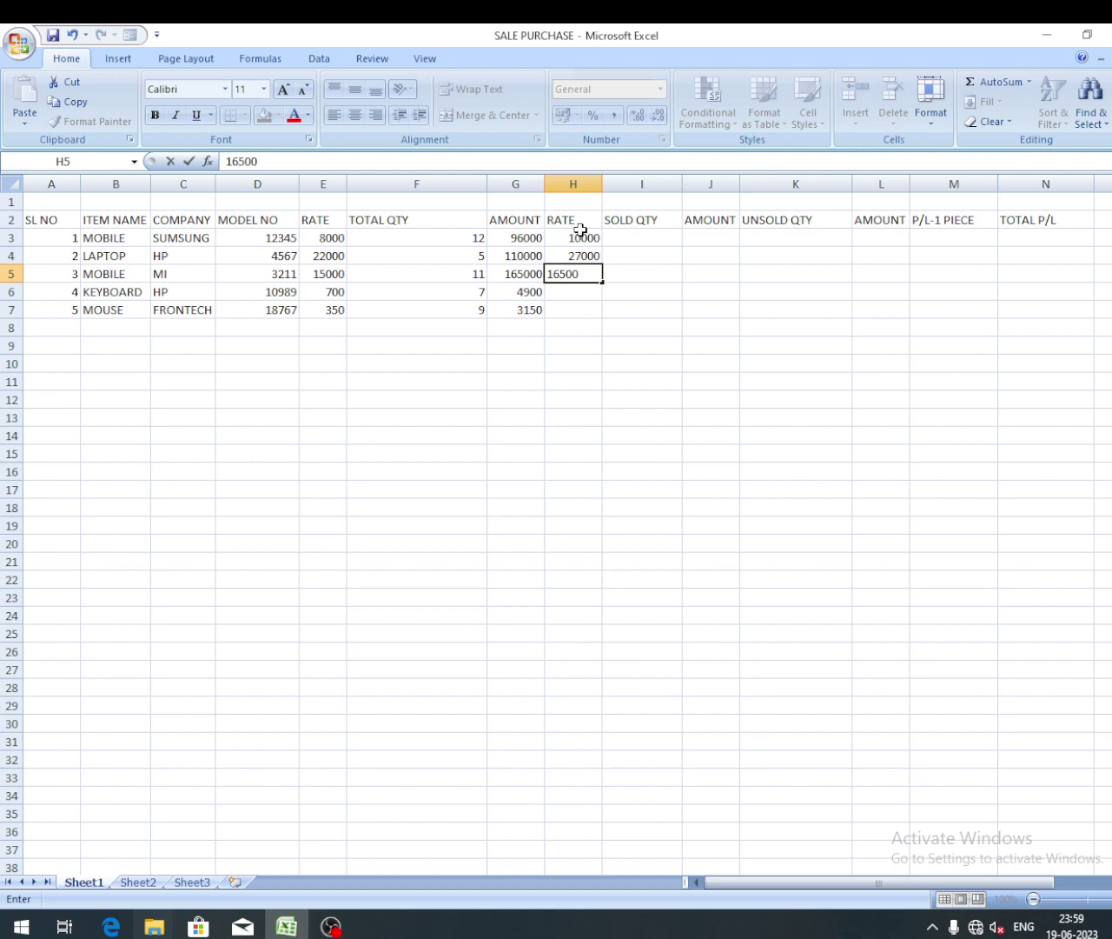
key(Return)
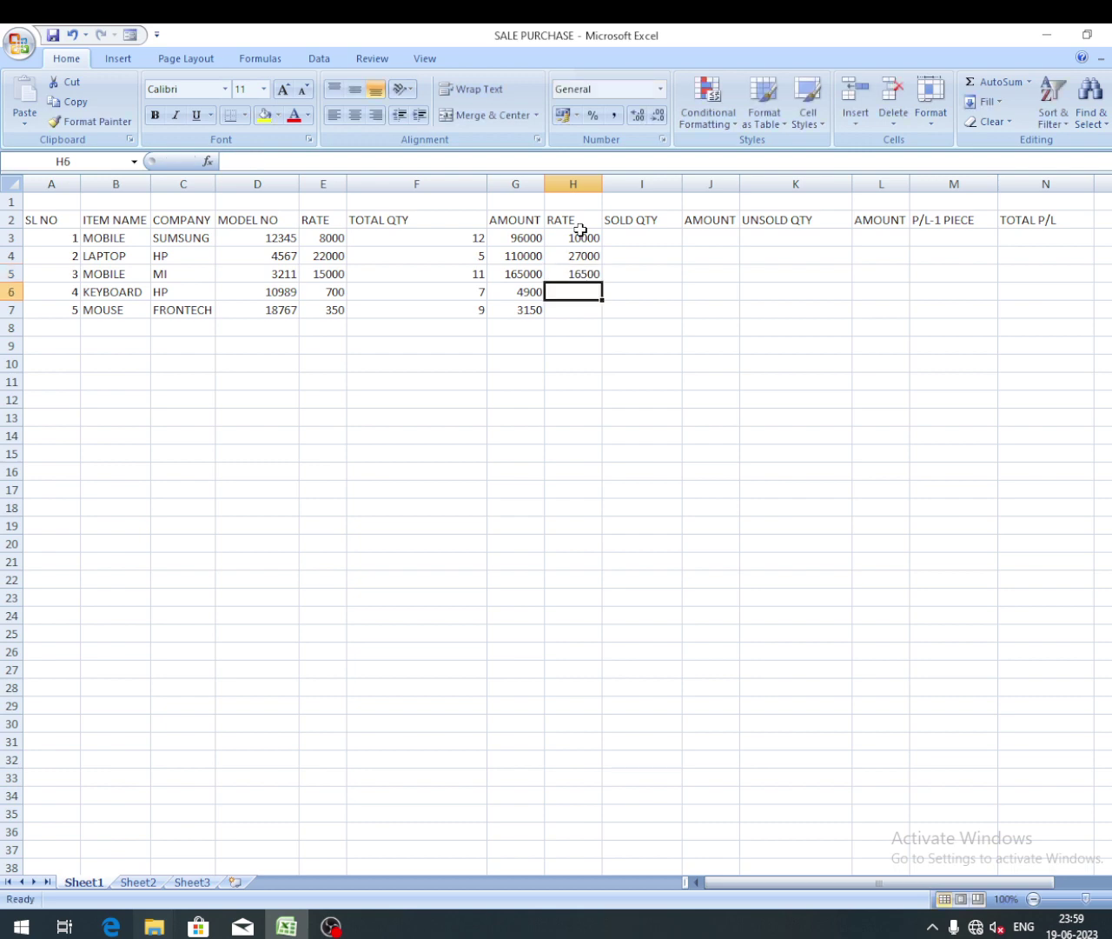
Step: Enter 900 as the keyboard's rate in cell H6
text(15)
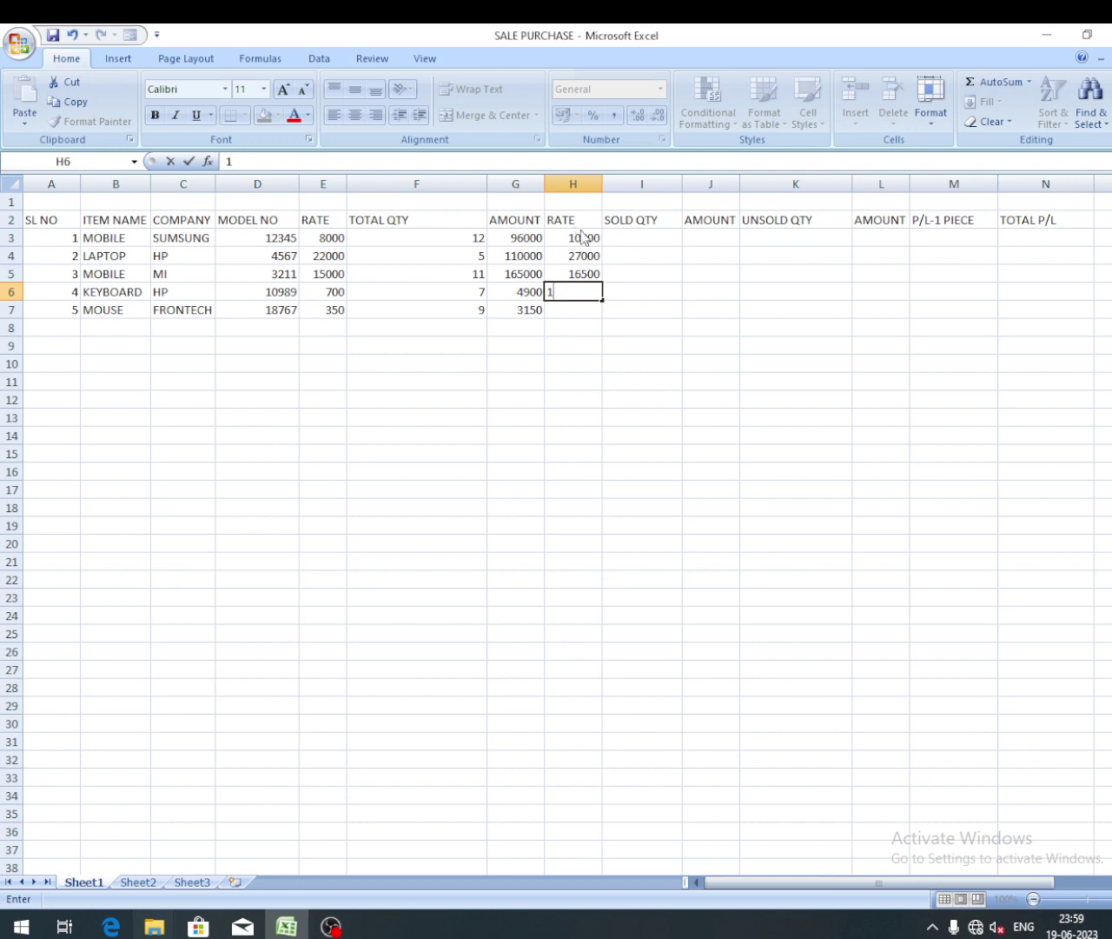
key(BackSpace)
text(050)
key(BackSpace)
key(BackSpace)
key(BackSpace)
key(BackSpace)
text(900)
key(Return)
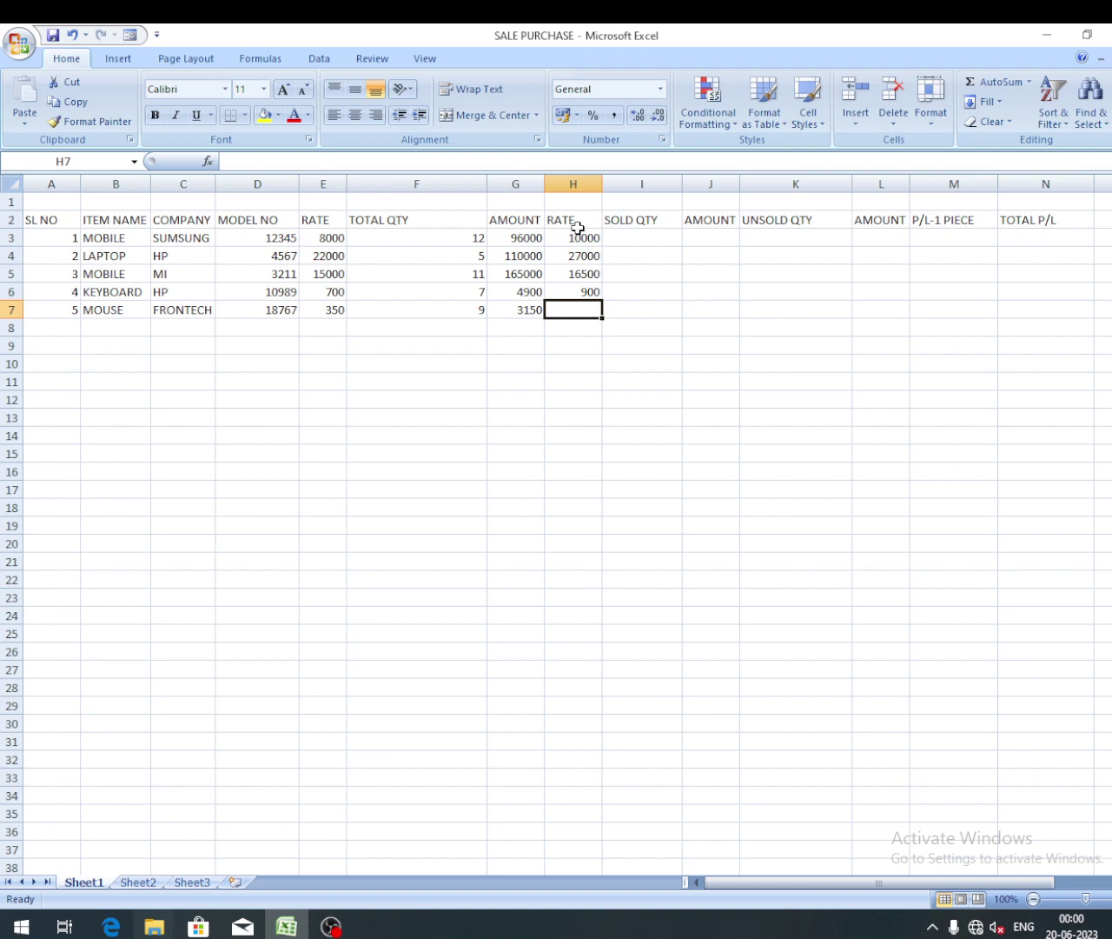
Step: Enter 500 as the mouse's rate in cell H7
text(5)
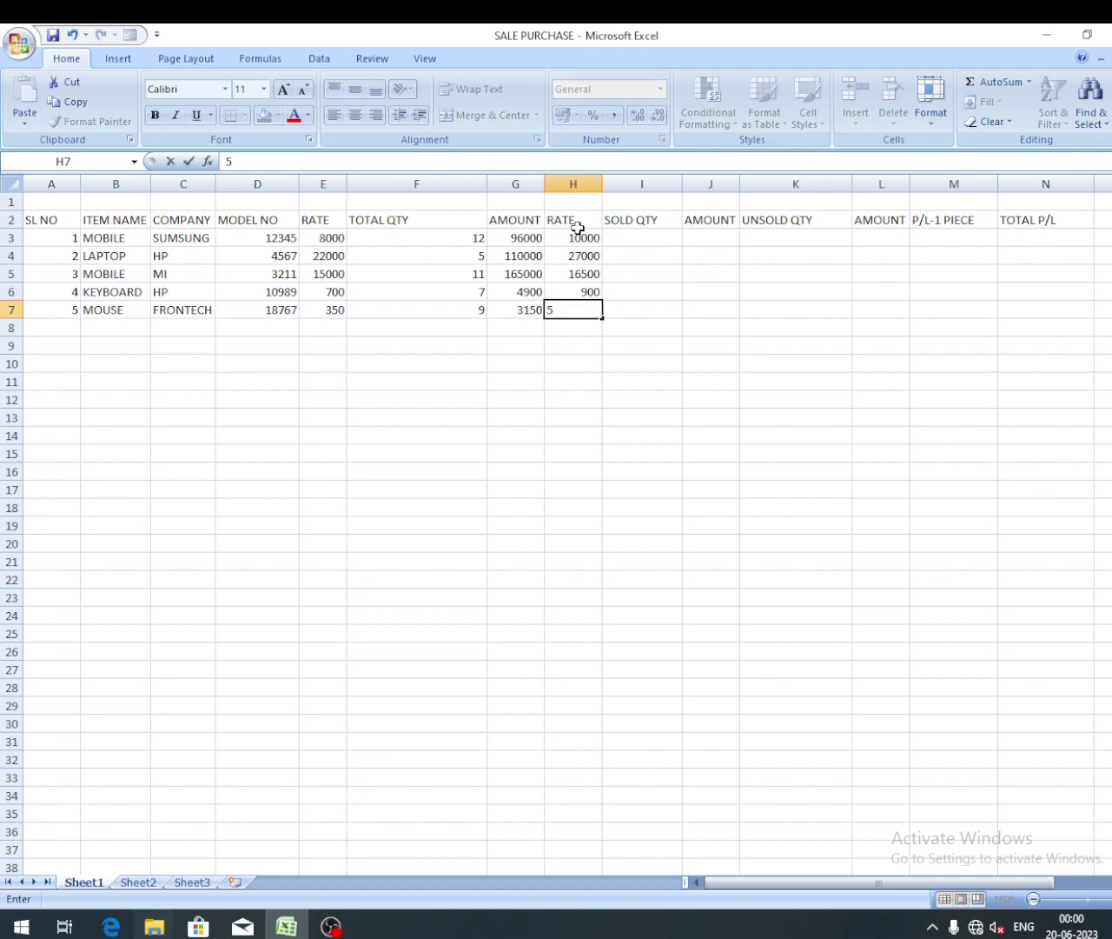
text(00)
key(Return)
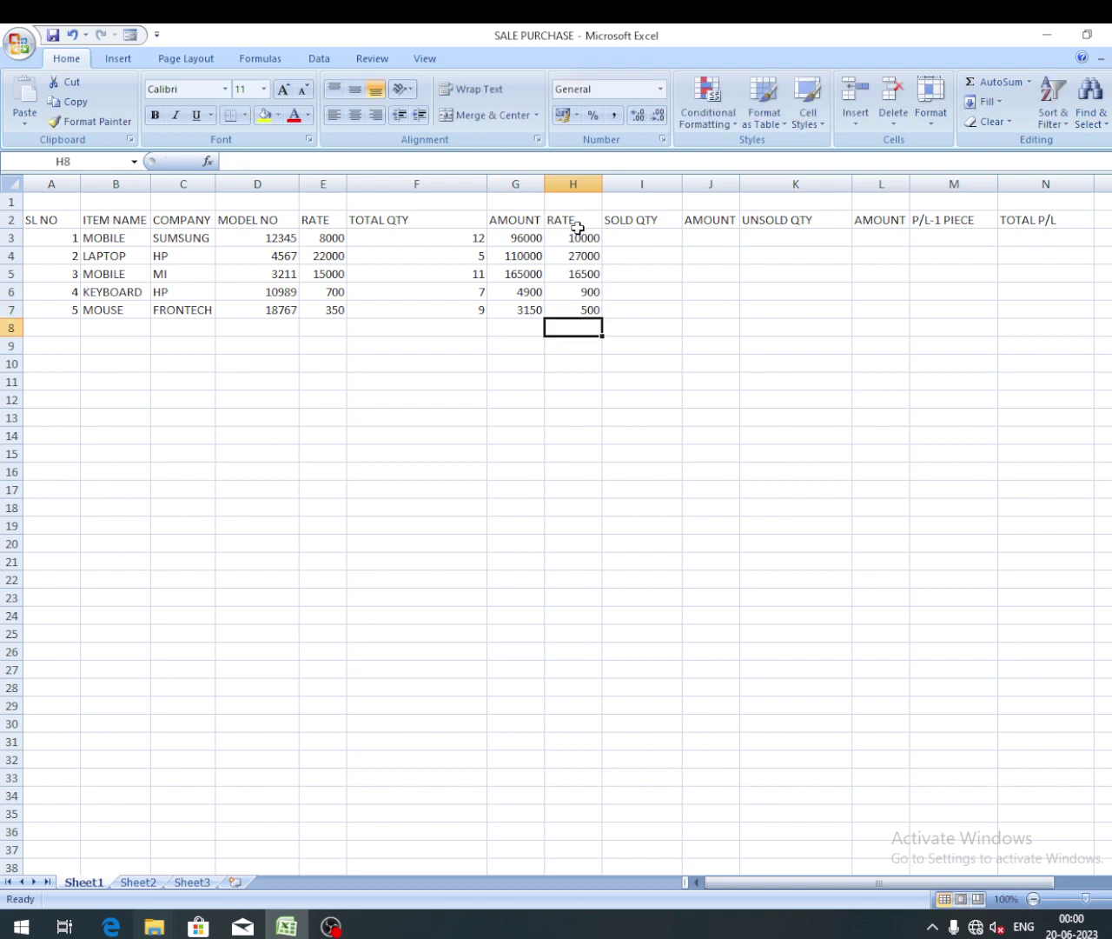
Step: Enter the sold quantities 9, 2, 7, 4 and 8 in the SOLD QTY column, cells I3 to I7
click(651, 238)
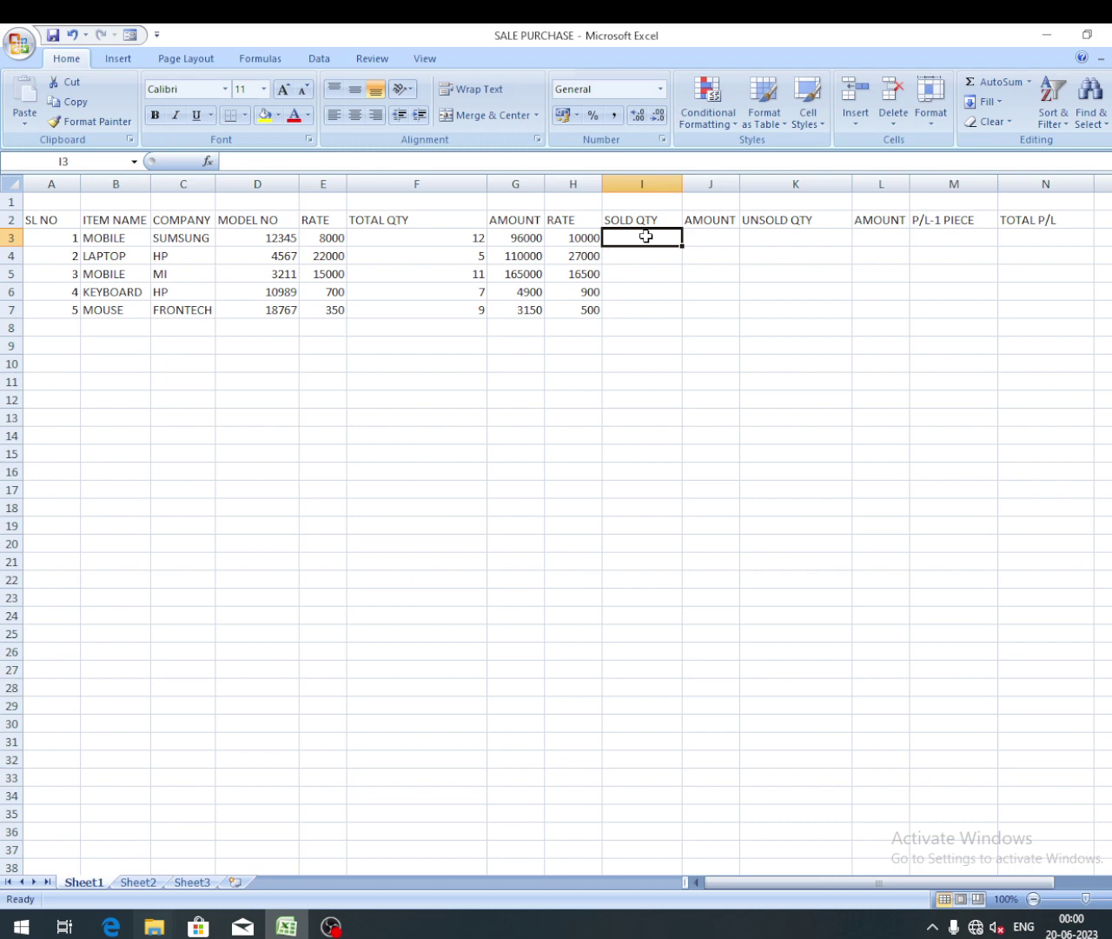
text(9)
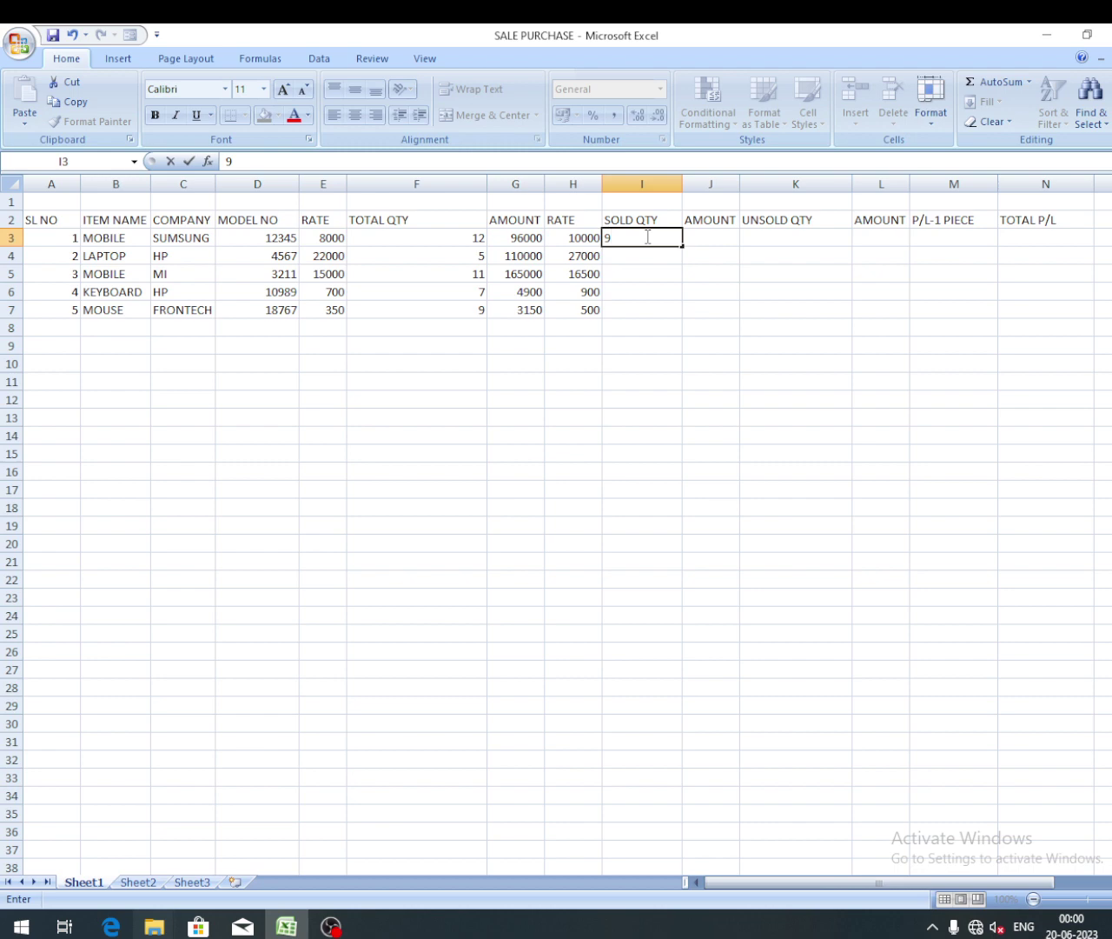
key(Return)
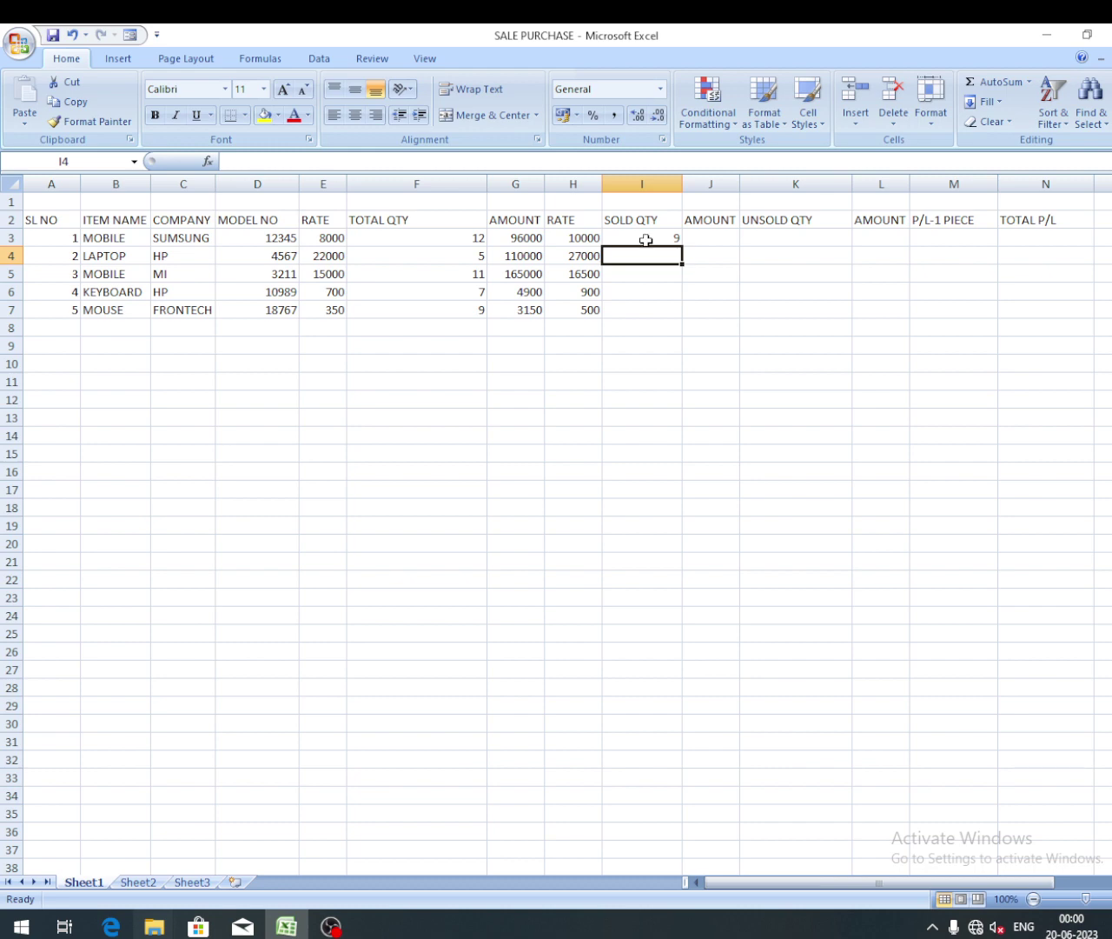
text(2)
key(Return)
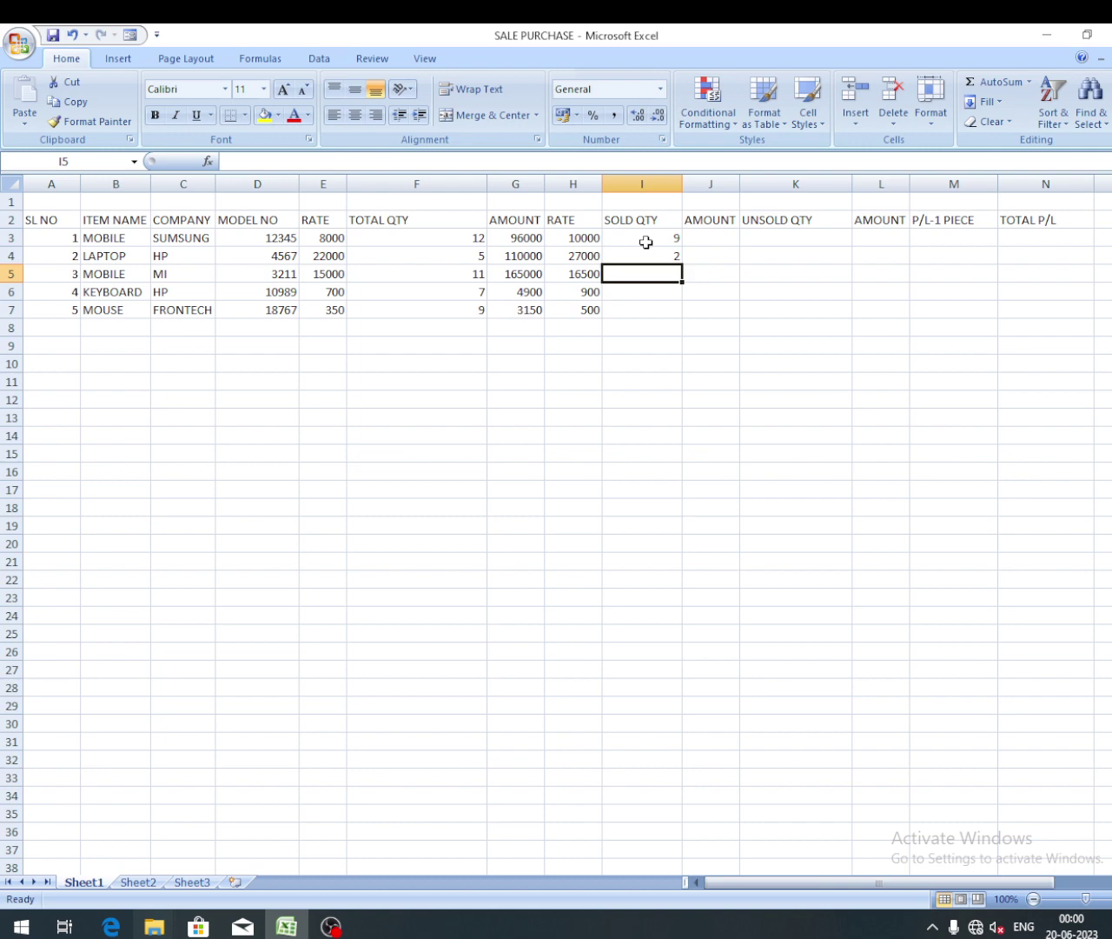
text(7)
key(Return)
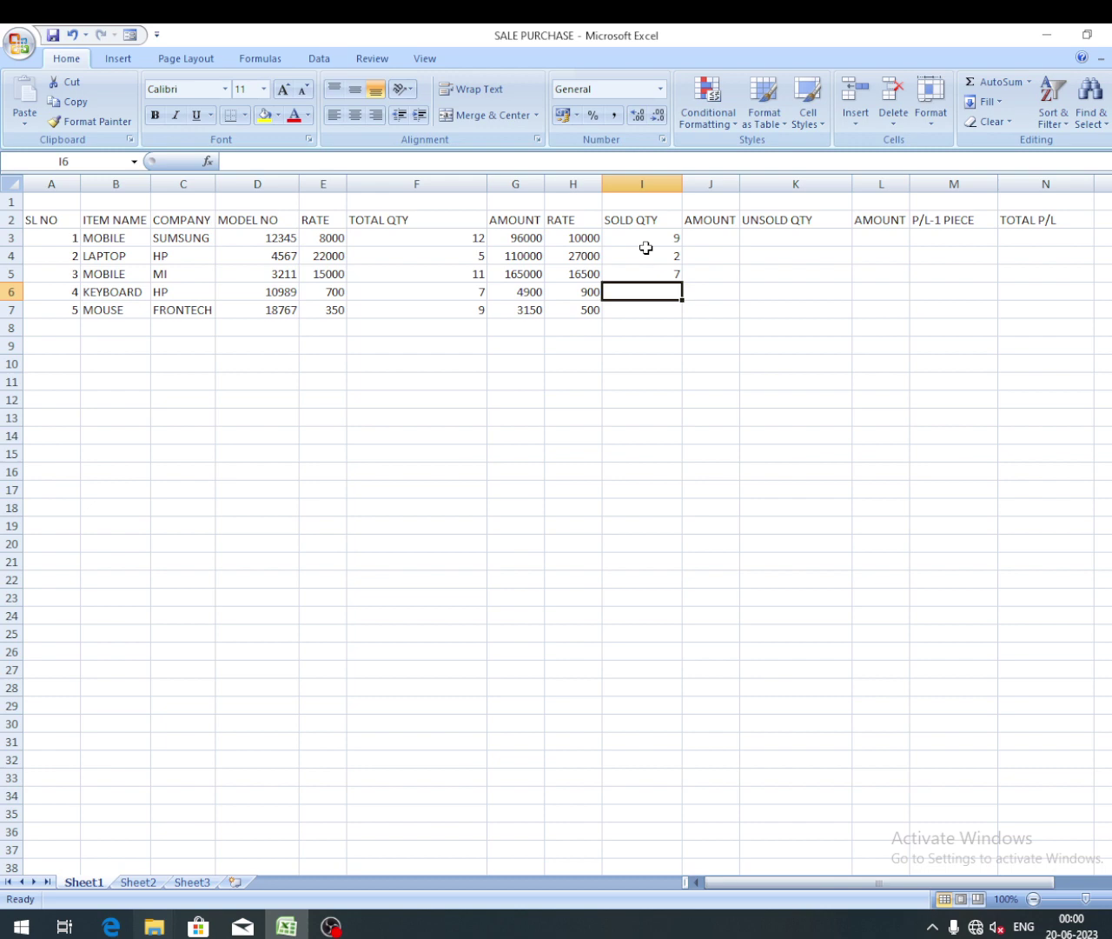
text(4)
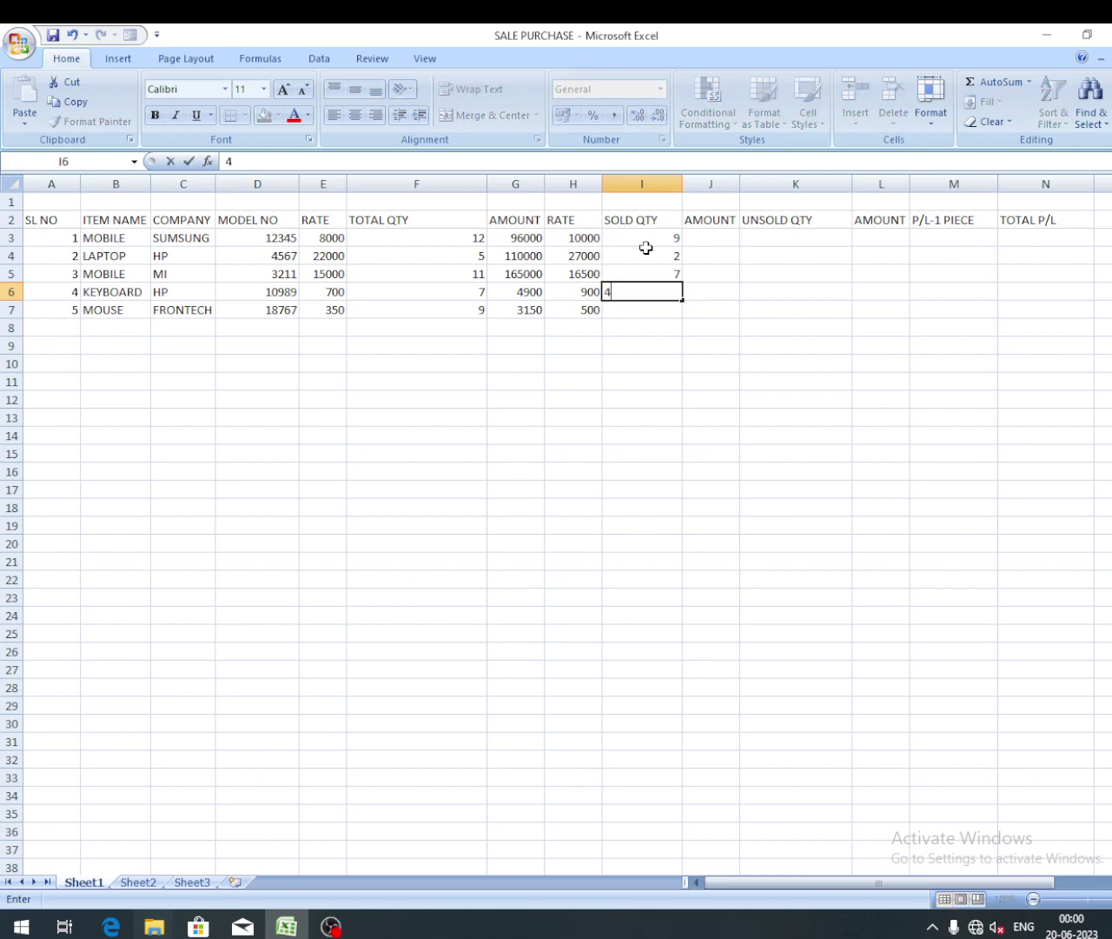
key(Return)
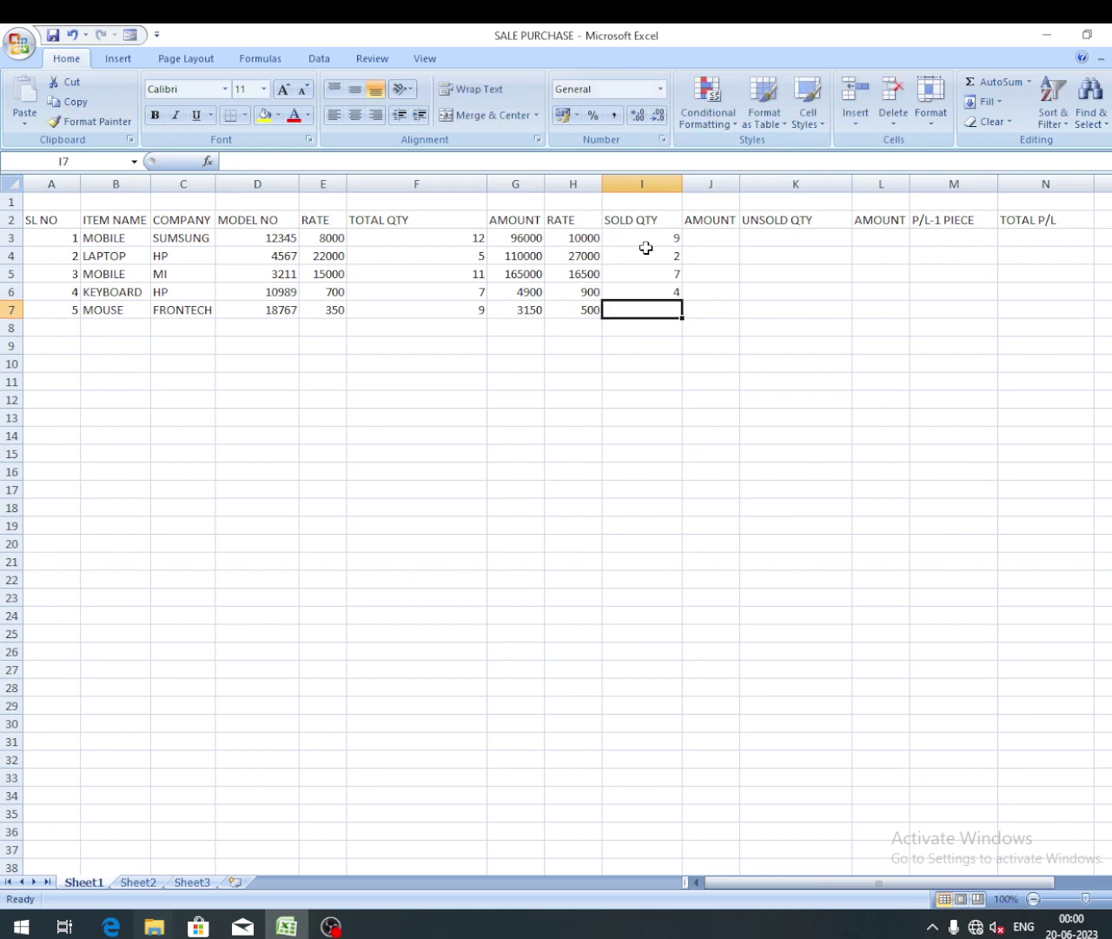
text(8)
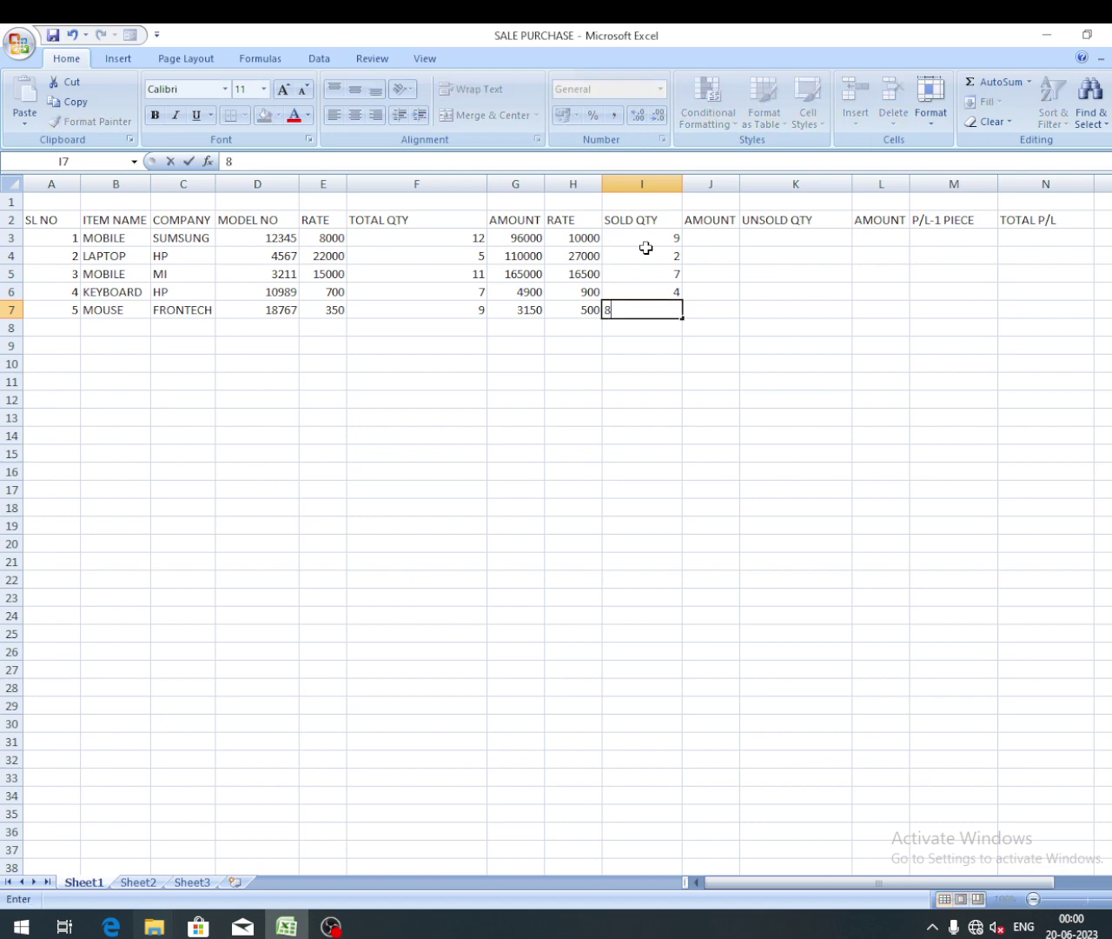
key(Return)
Step: Calculate the first mobile's sales AMOUNT in J3 with the formula =H3*I3
click(712, 238)
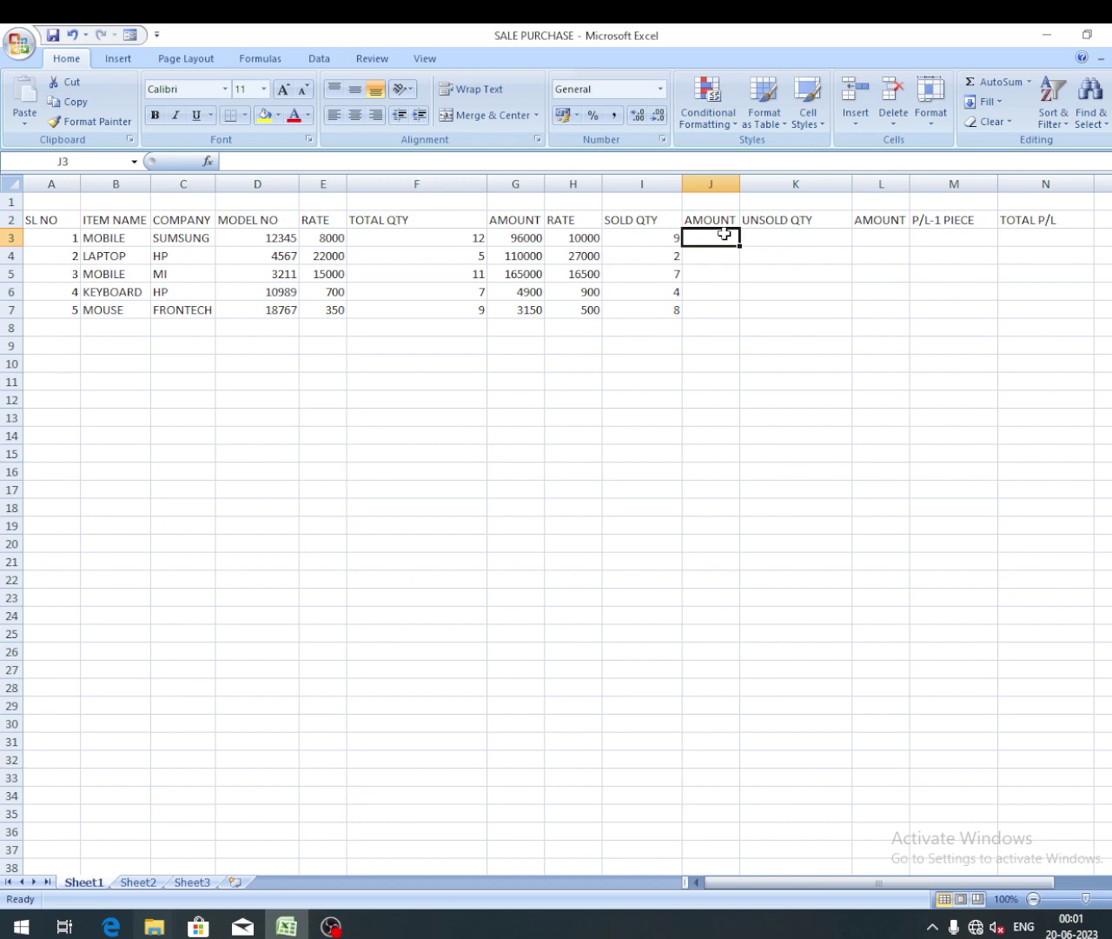
click(268, 162)
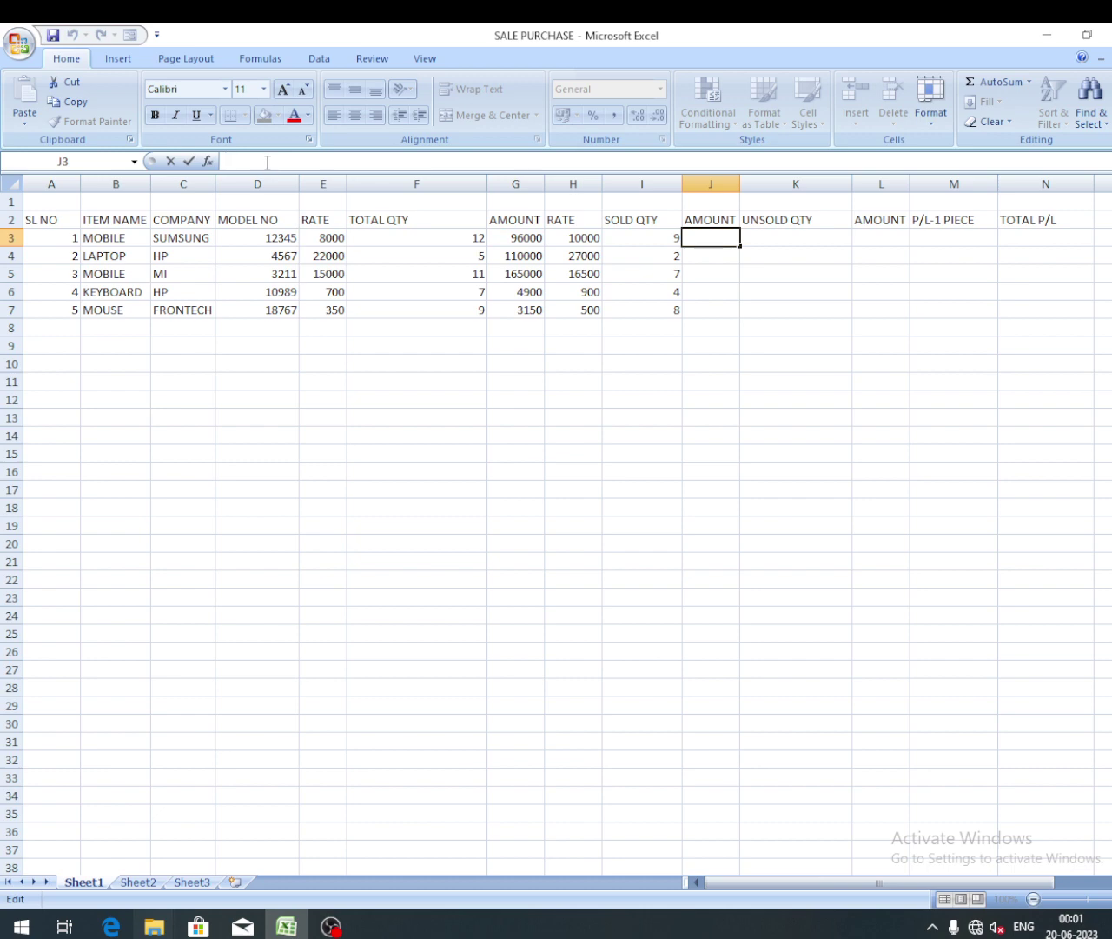
text(=)
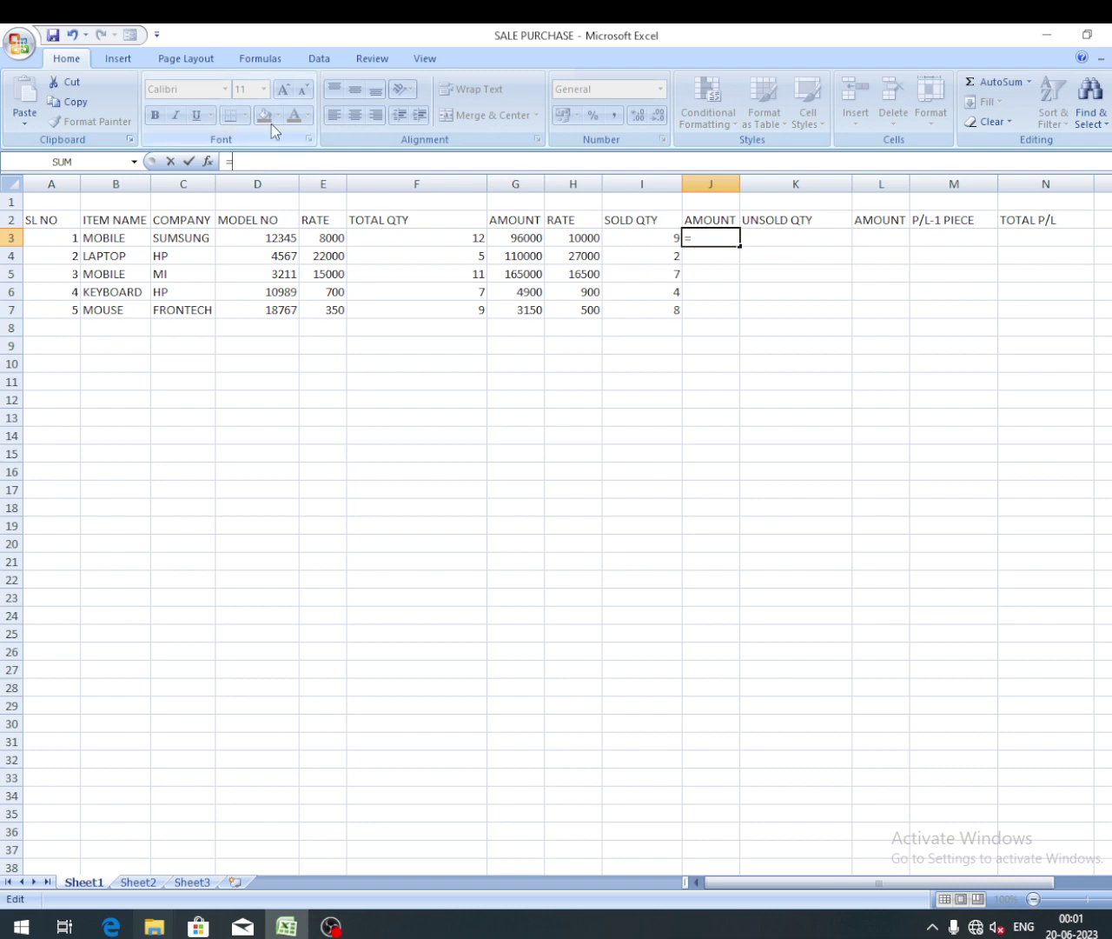
click(588, 238)
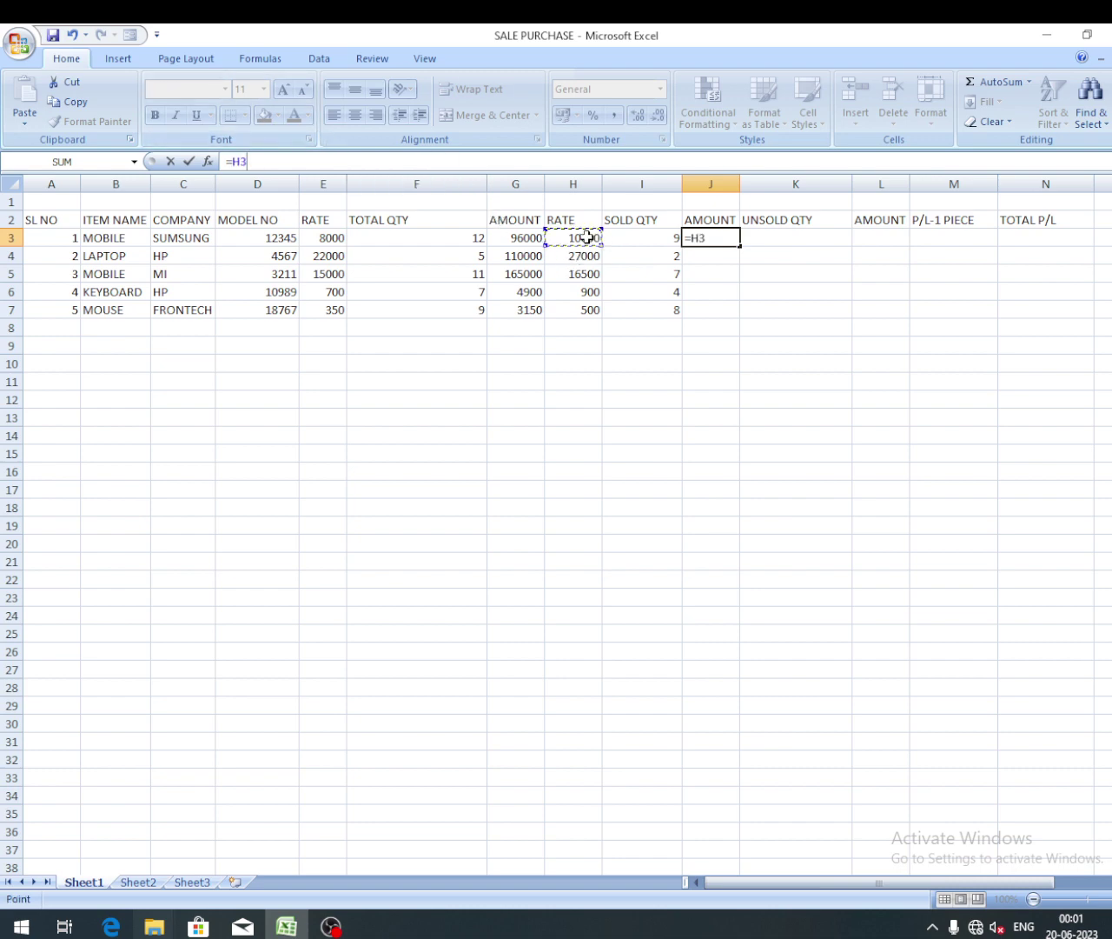
text(*)
click(641, 236)
key(Return)
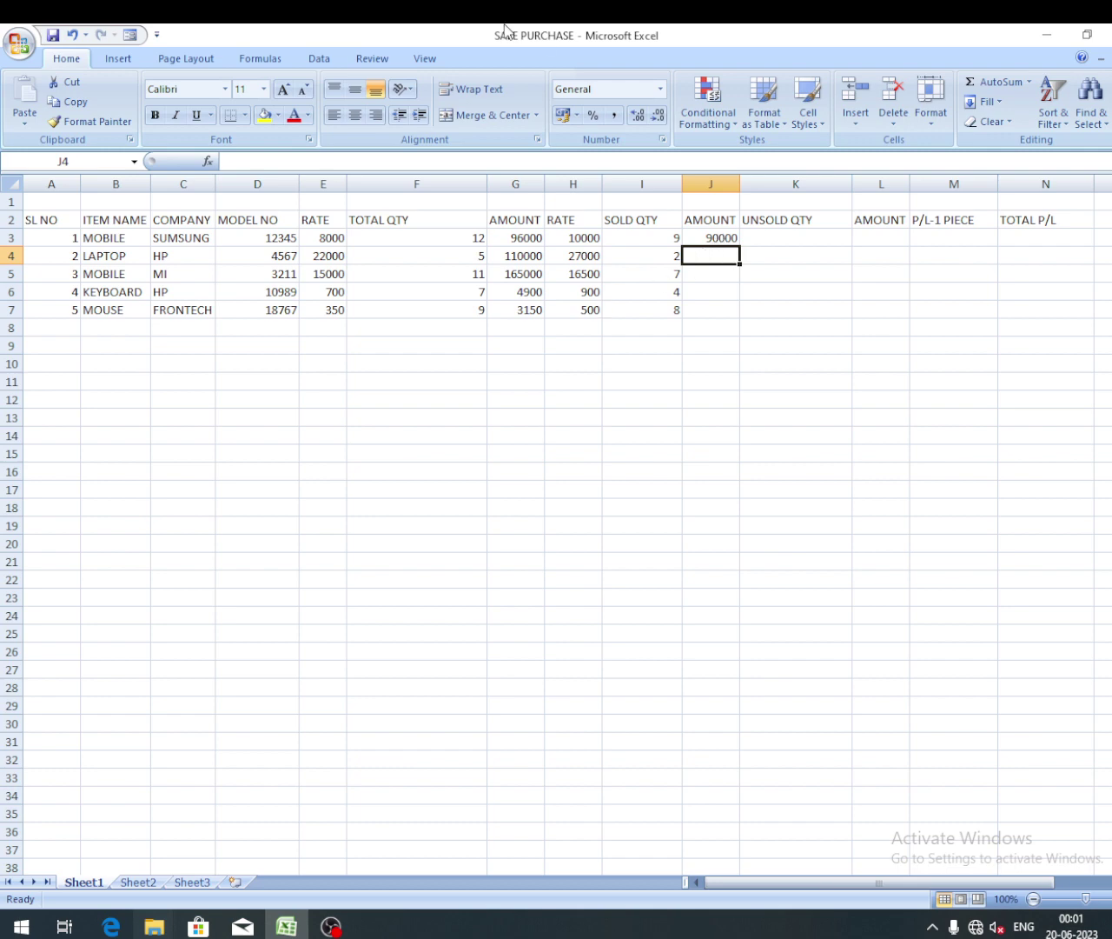
Step: Calculate the laptop's sales AMOUNT in J4 with the formula =H4*I4
text(=)
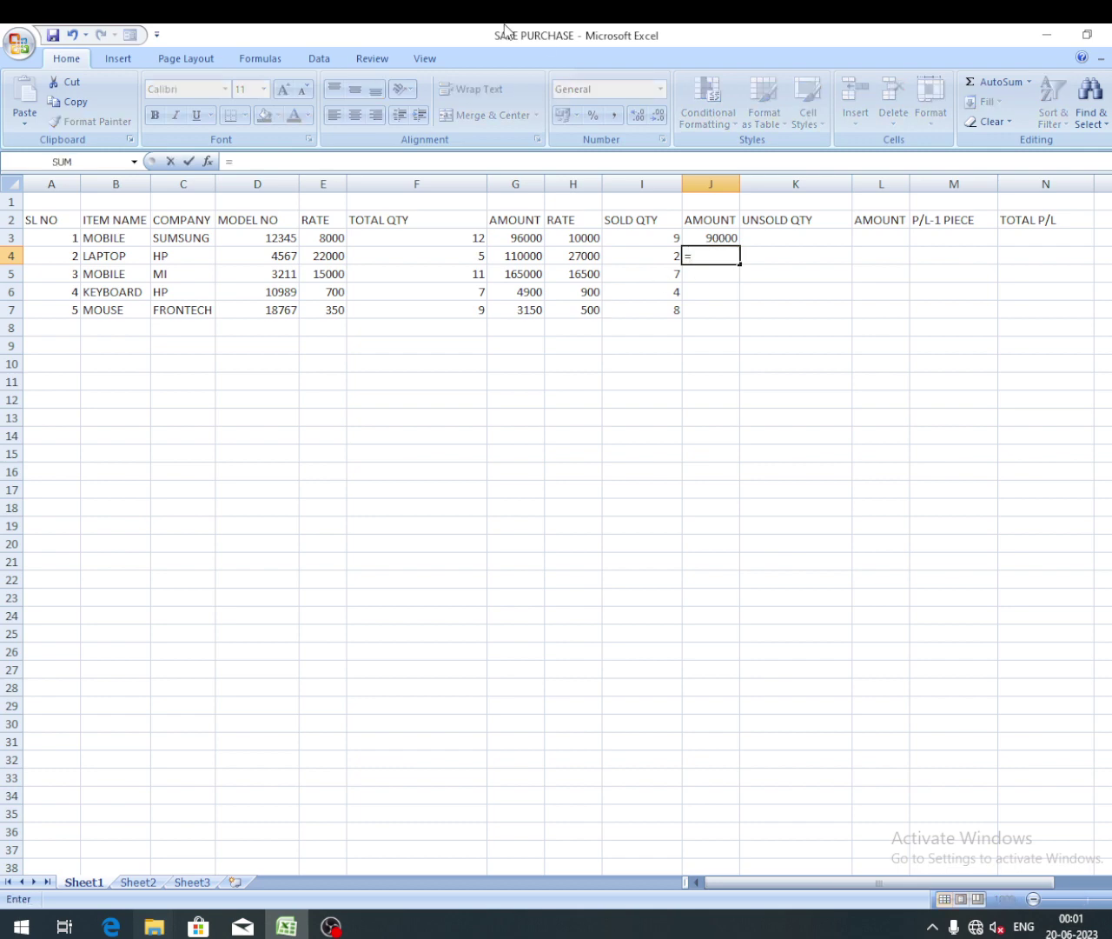
click(583, 257)
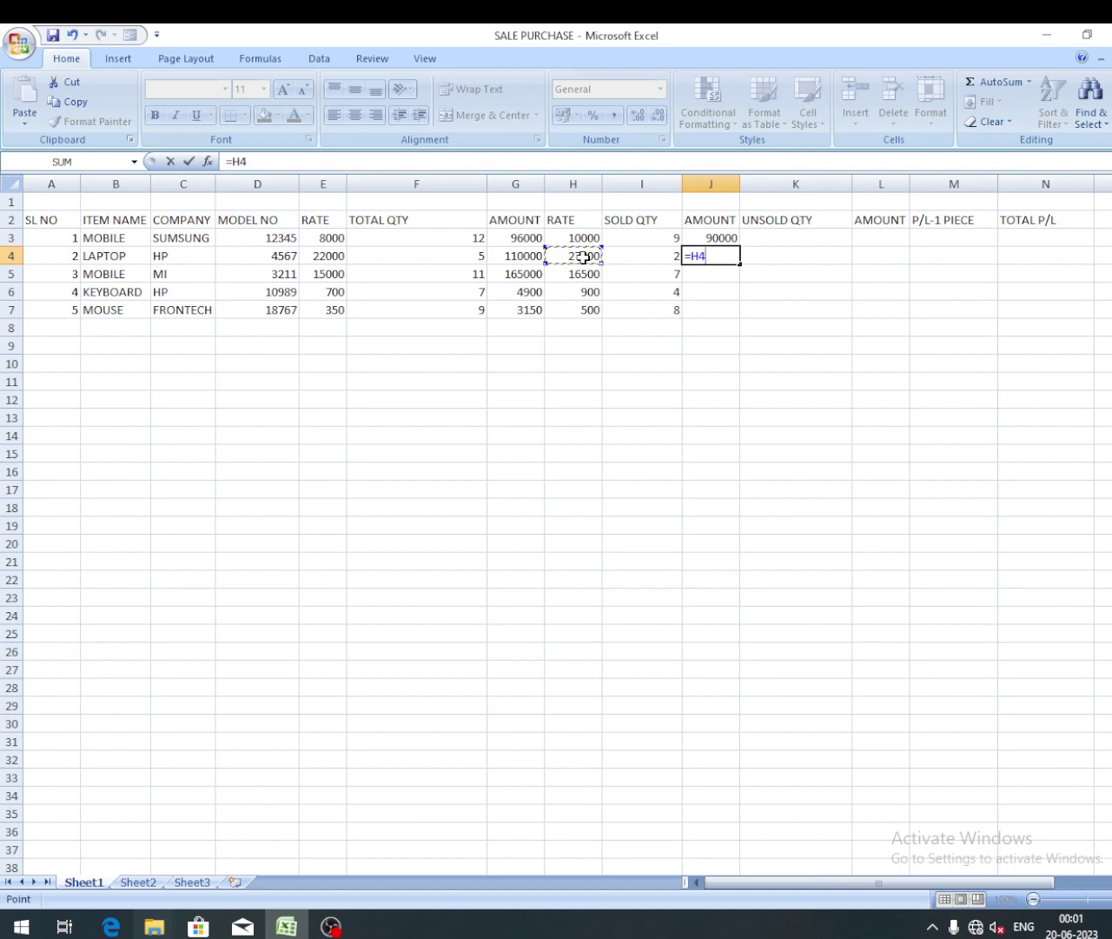
text(*)
click(632, 255)
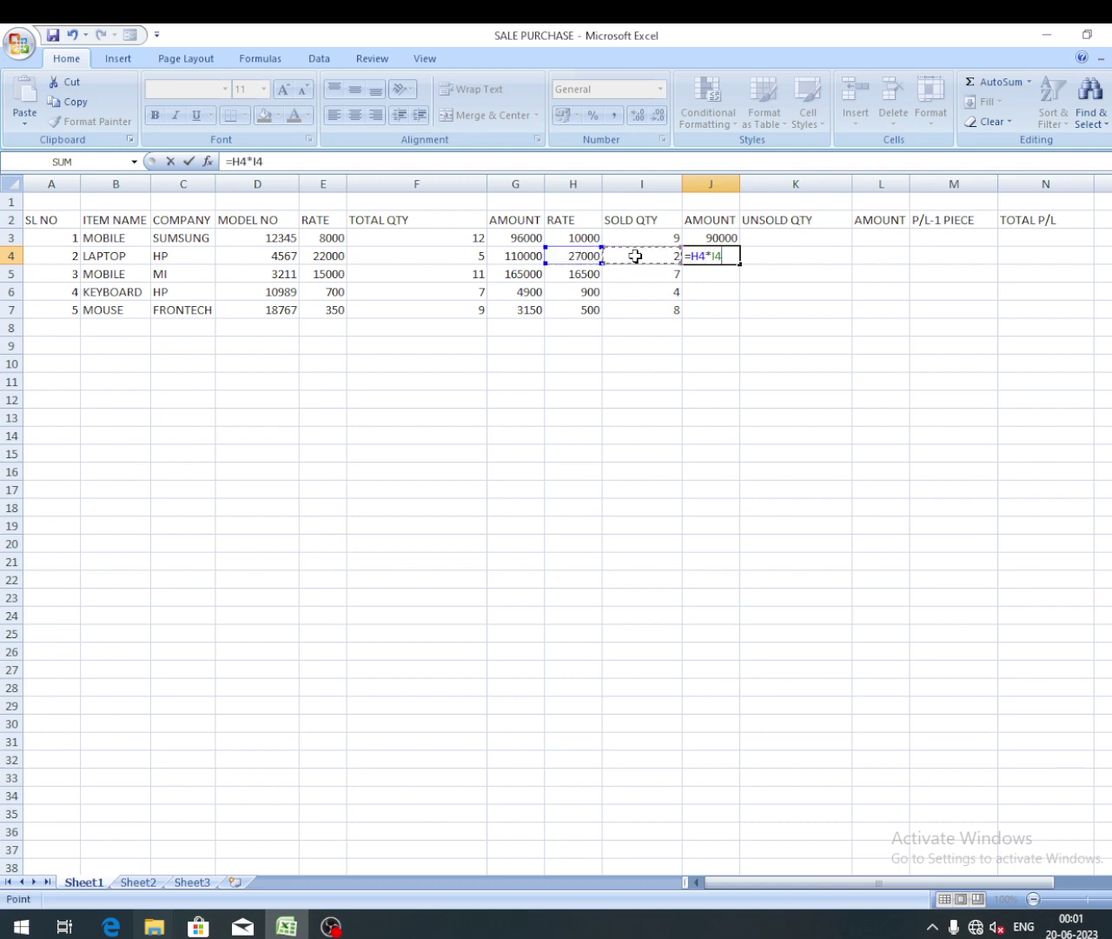
key(Return)
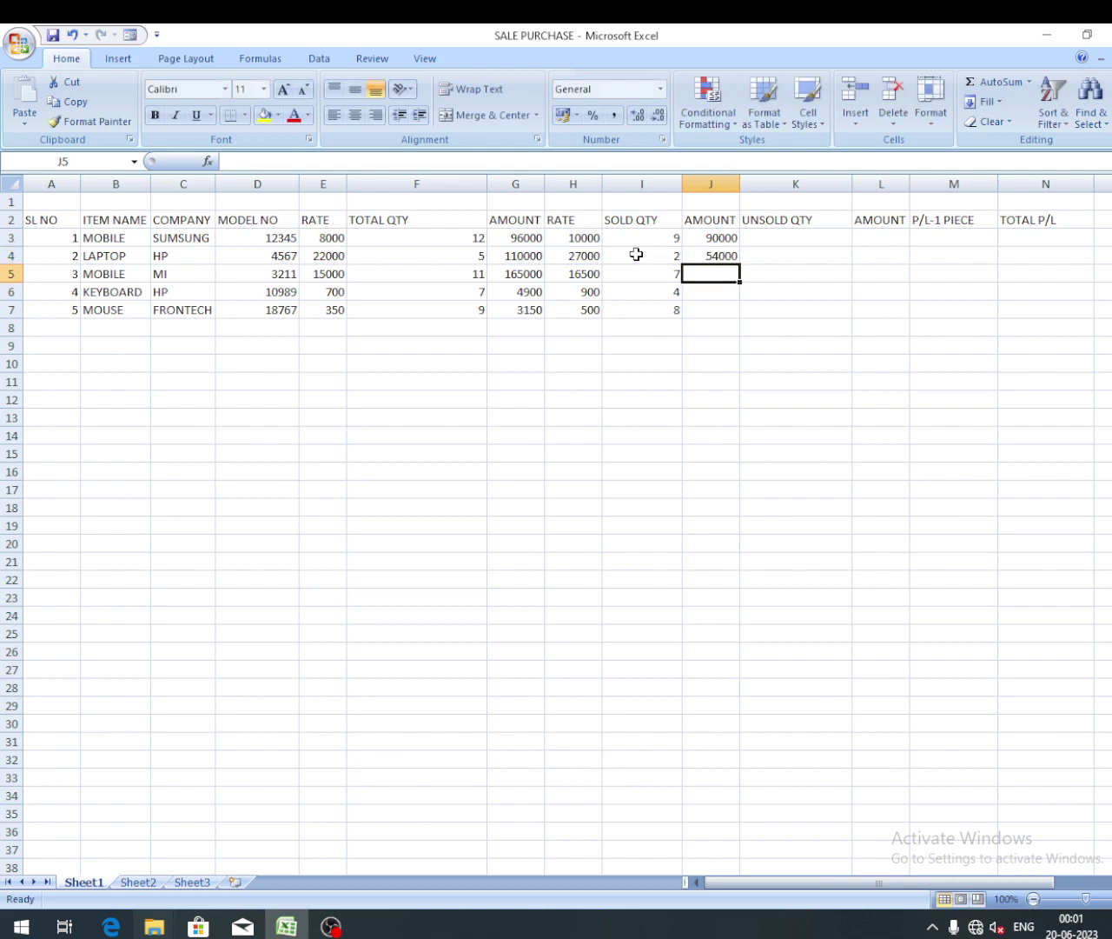
Step: Calculate the MI mobile's sales AMOUNT in J5 with =H5*I5 and extend the column's formulas down to J7
text(=)
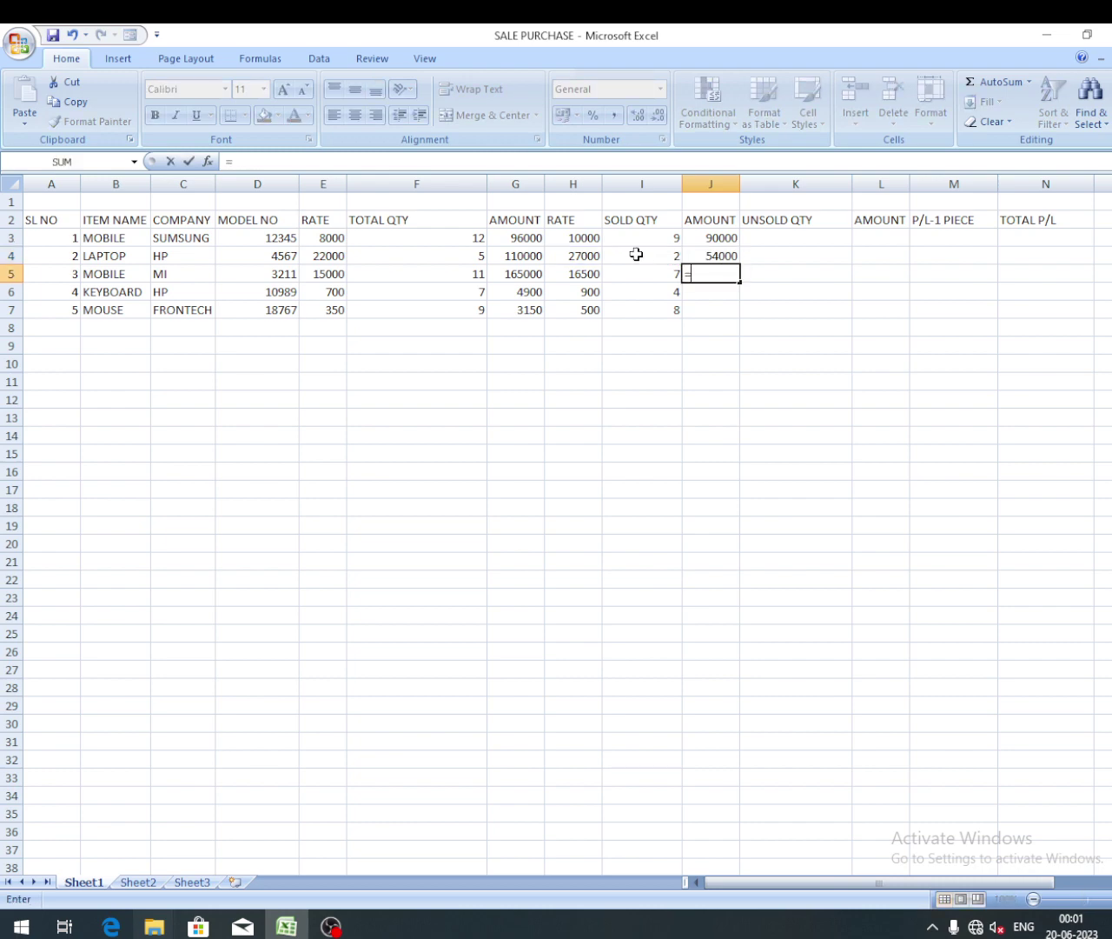
click(578, 274)
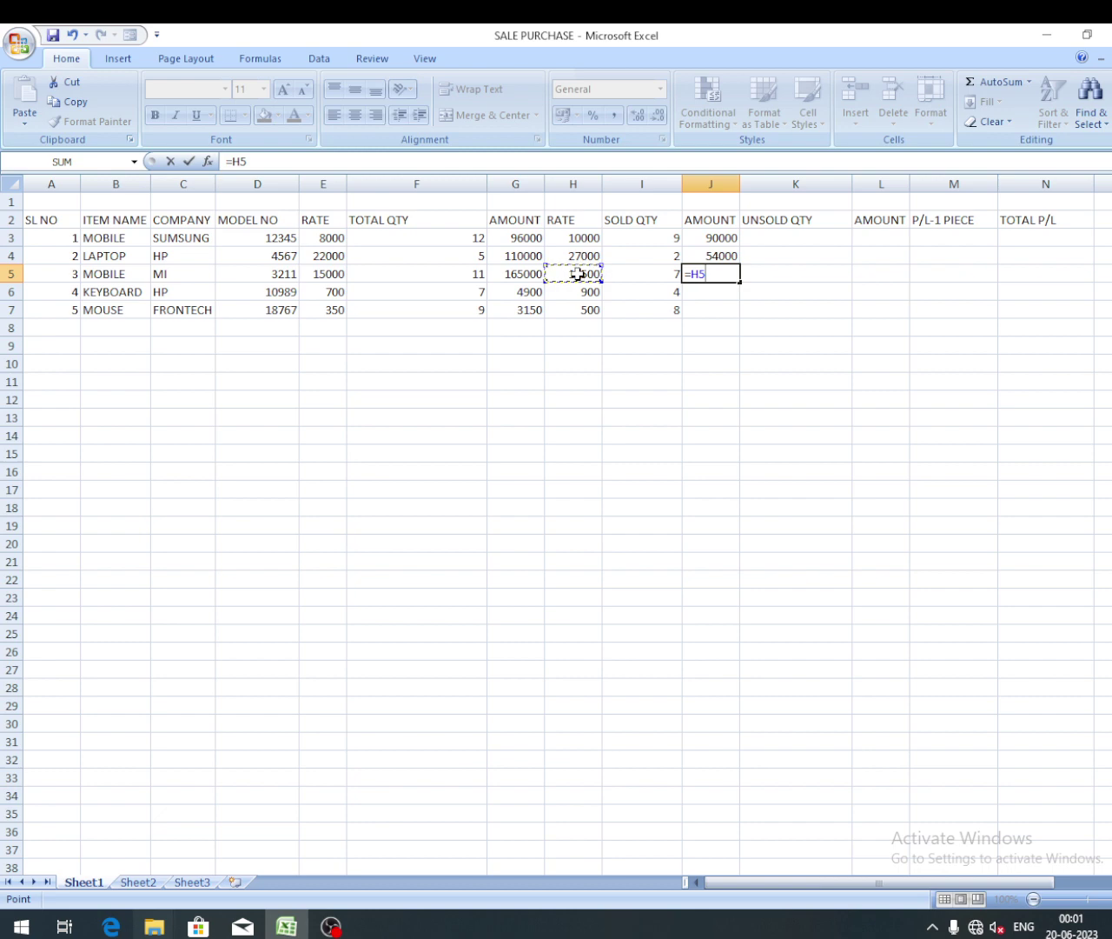
text(*)
click(629, 271)
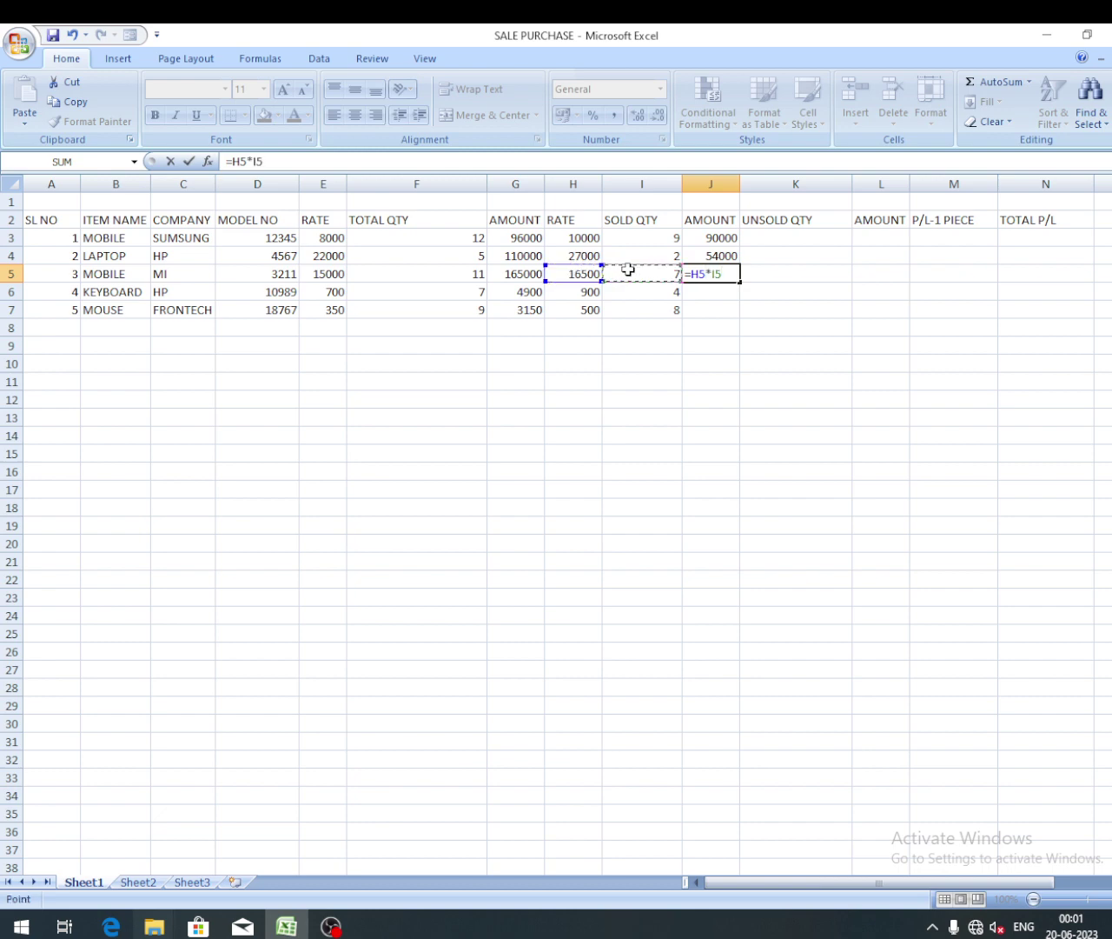
key(Return)
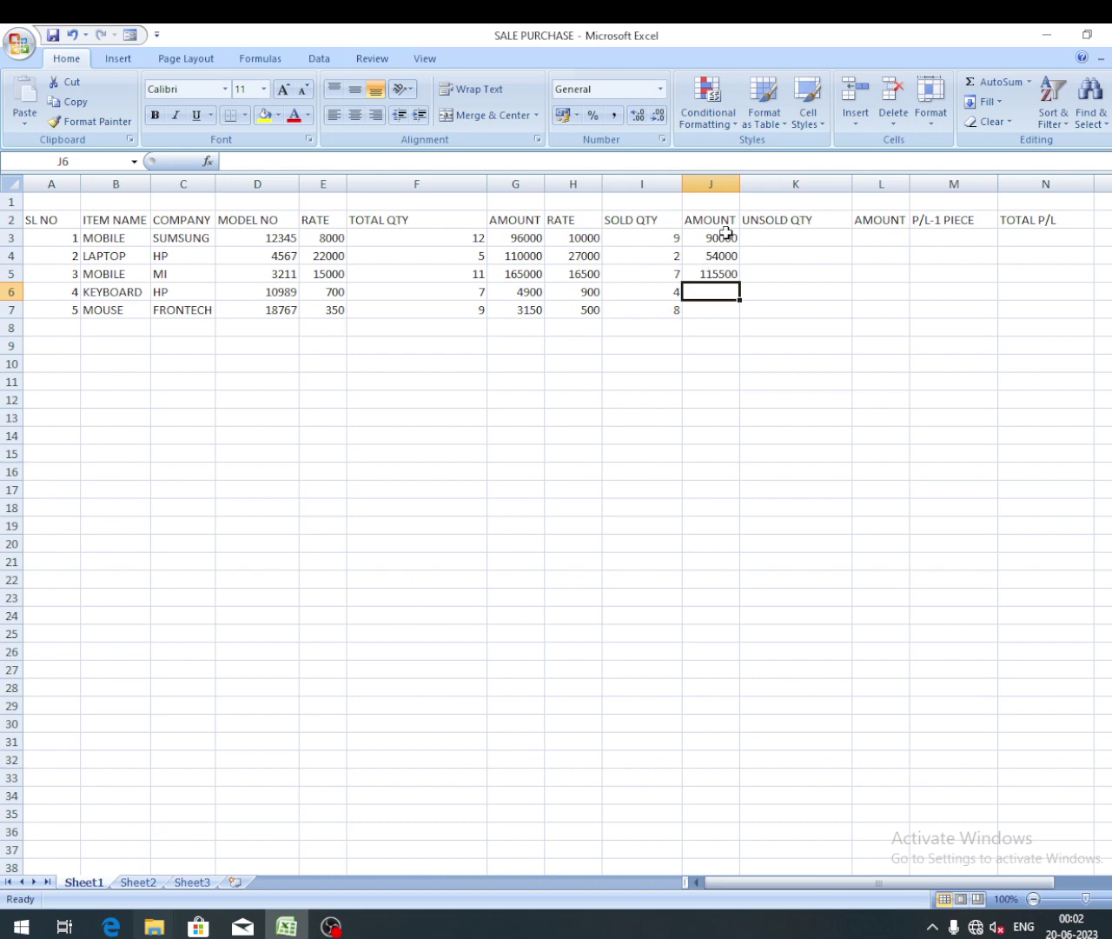
drag(724, 233, 737, 315)
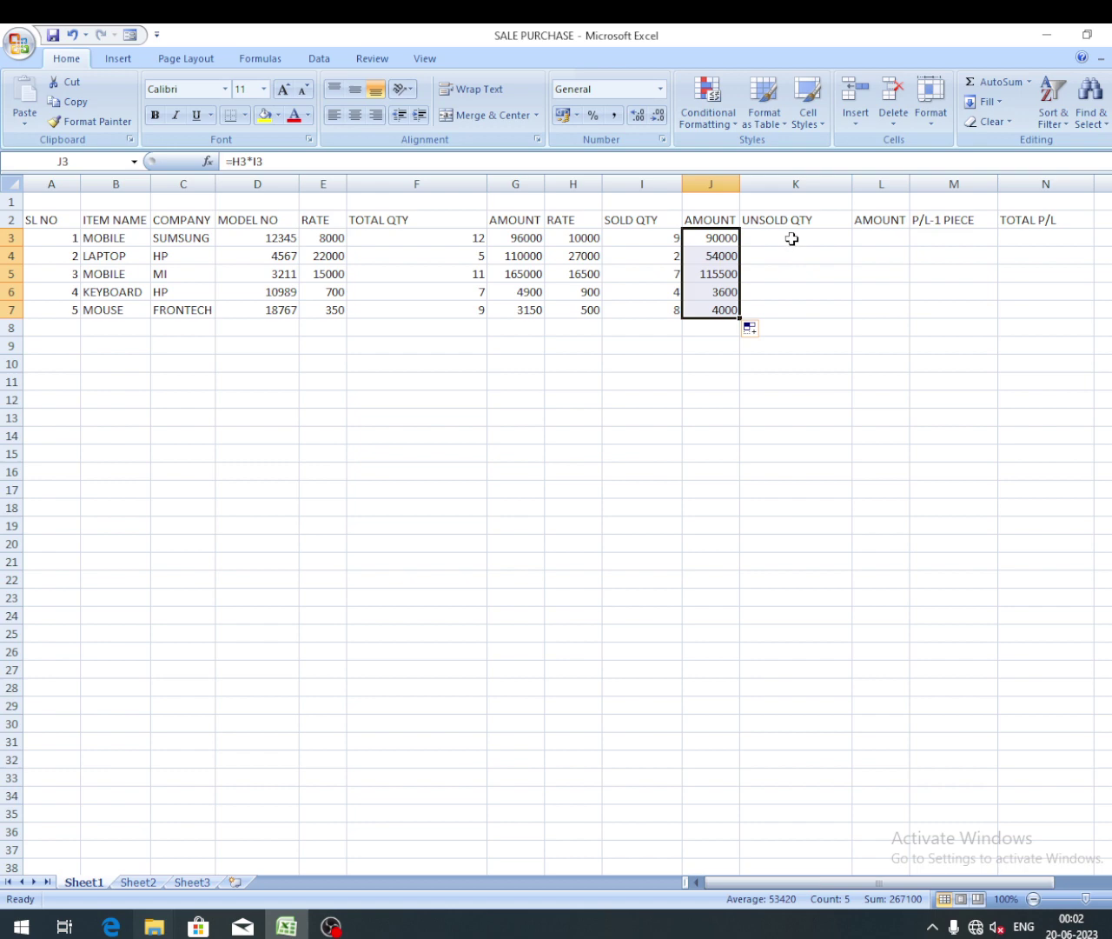
Step: Enter the unsold quantities 3, 3, 4, 3 and 1 in the UNSOLD QTY column, cells K3 to K7
click(787, 237)
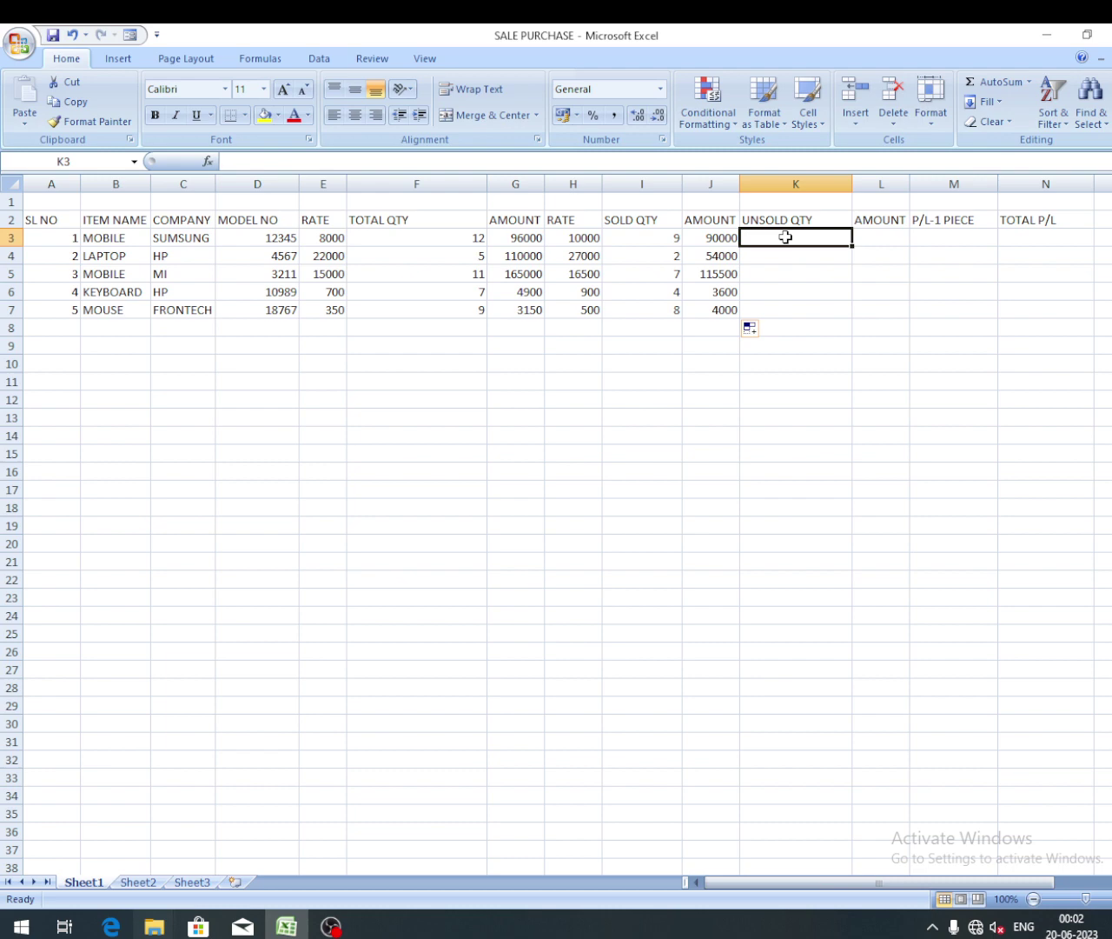
text(3)
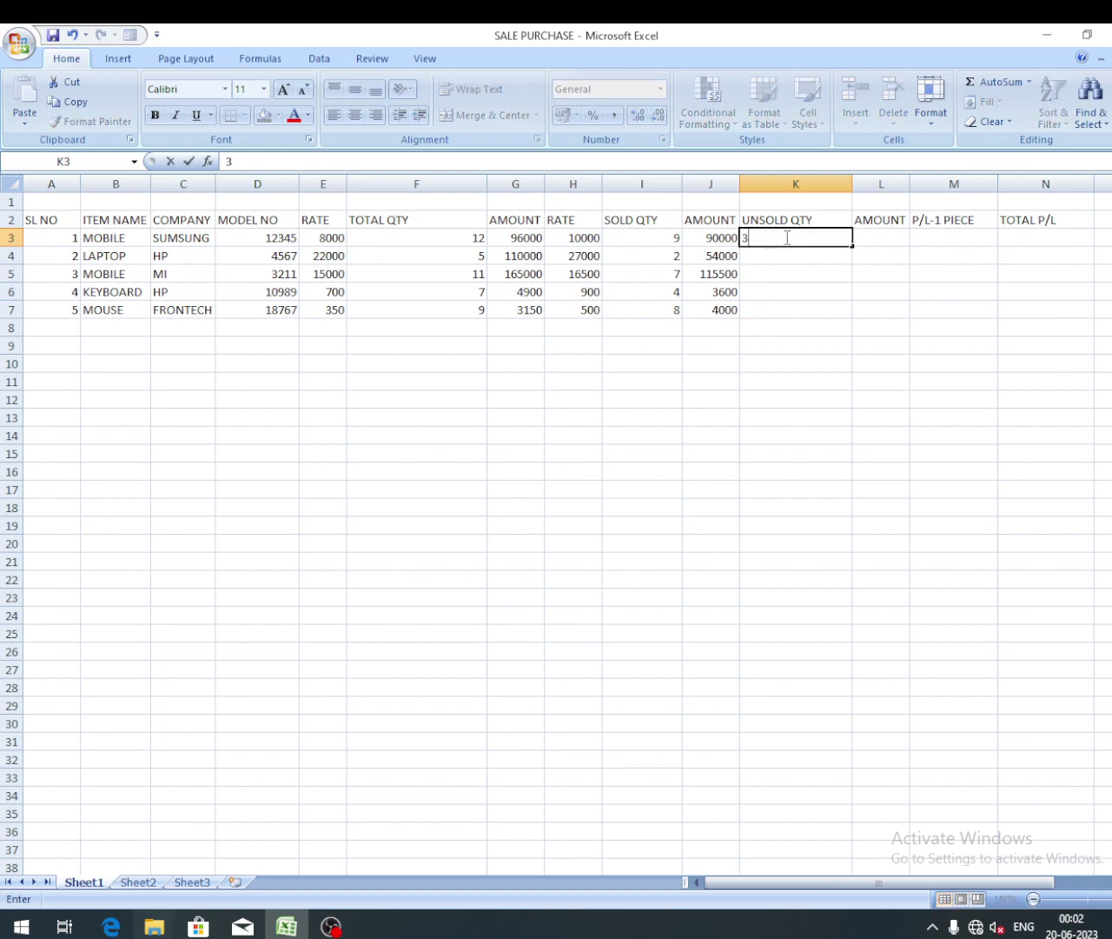
click(789, 259)
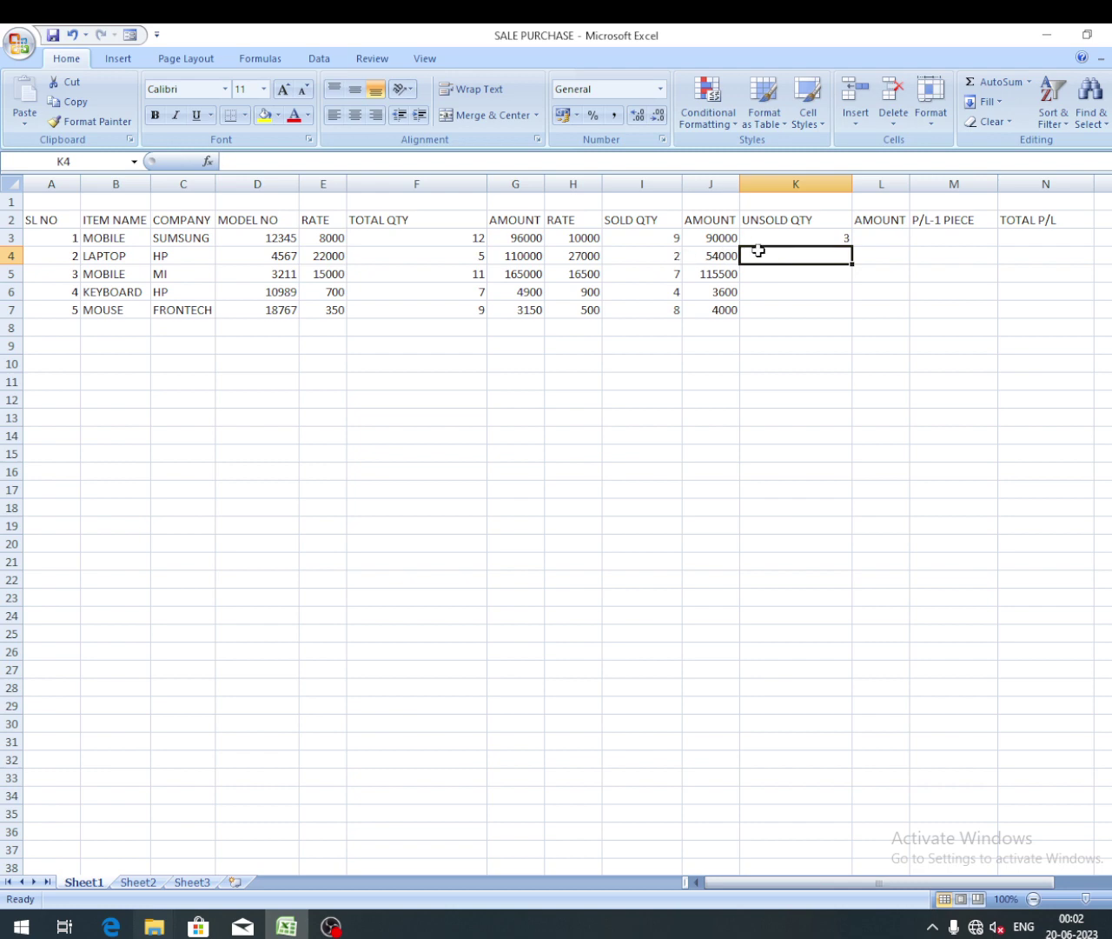
text(3)
key(Return)
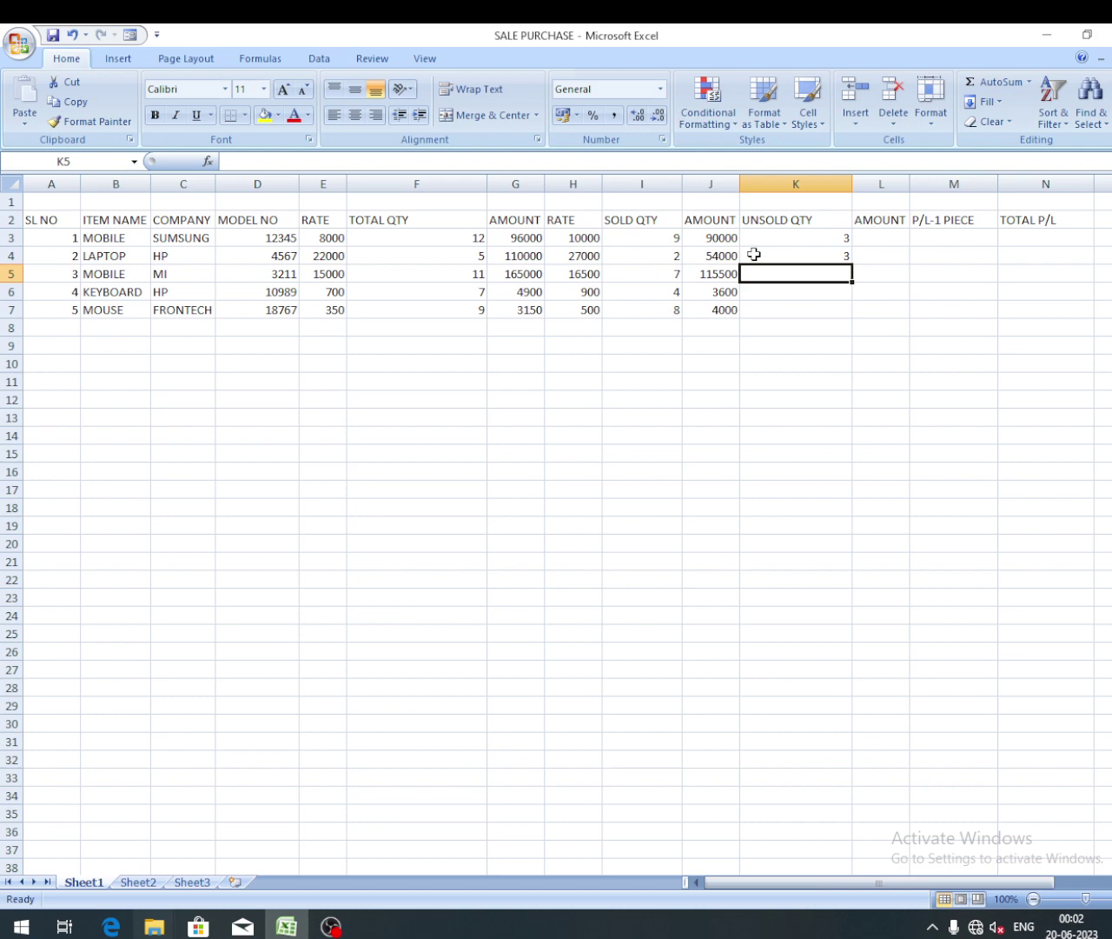
text(4)
click(777, 290)
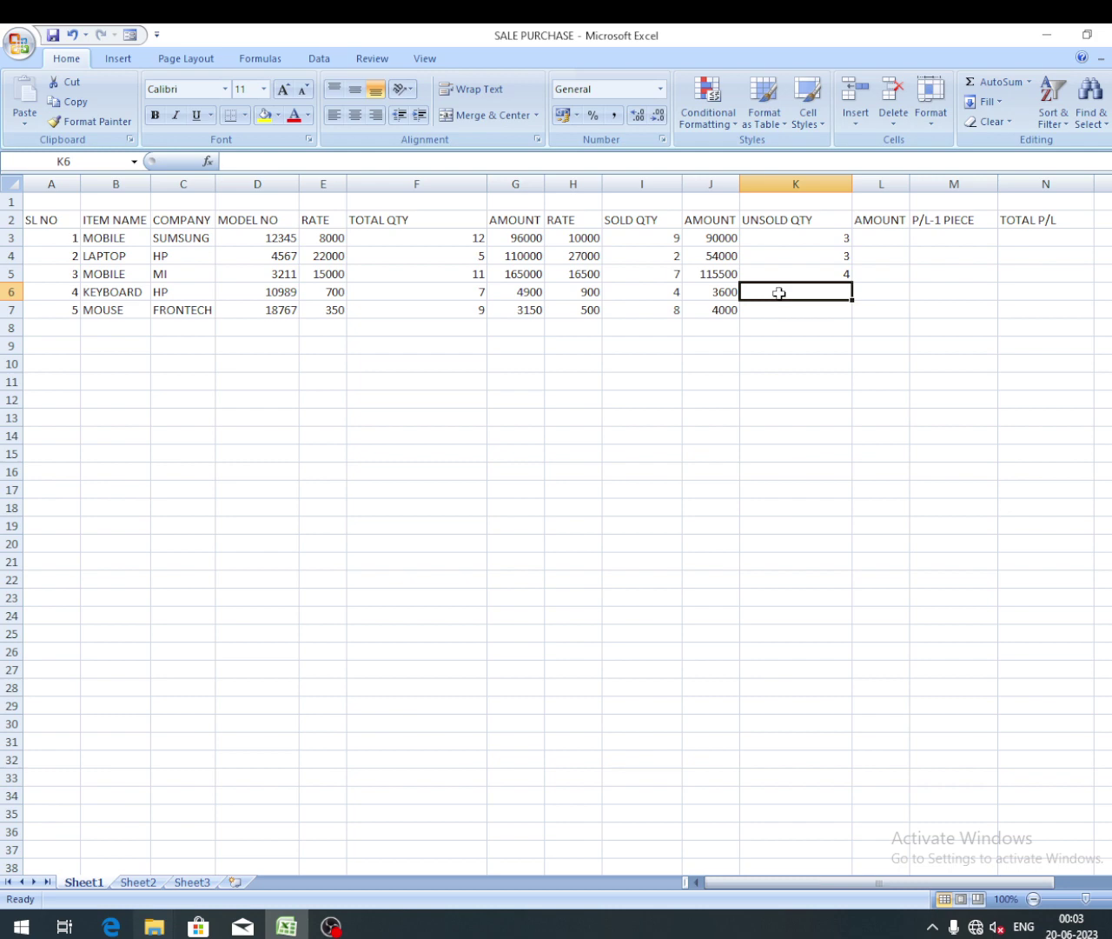
text(3)
key(Return)
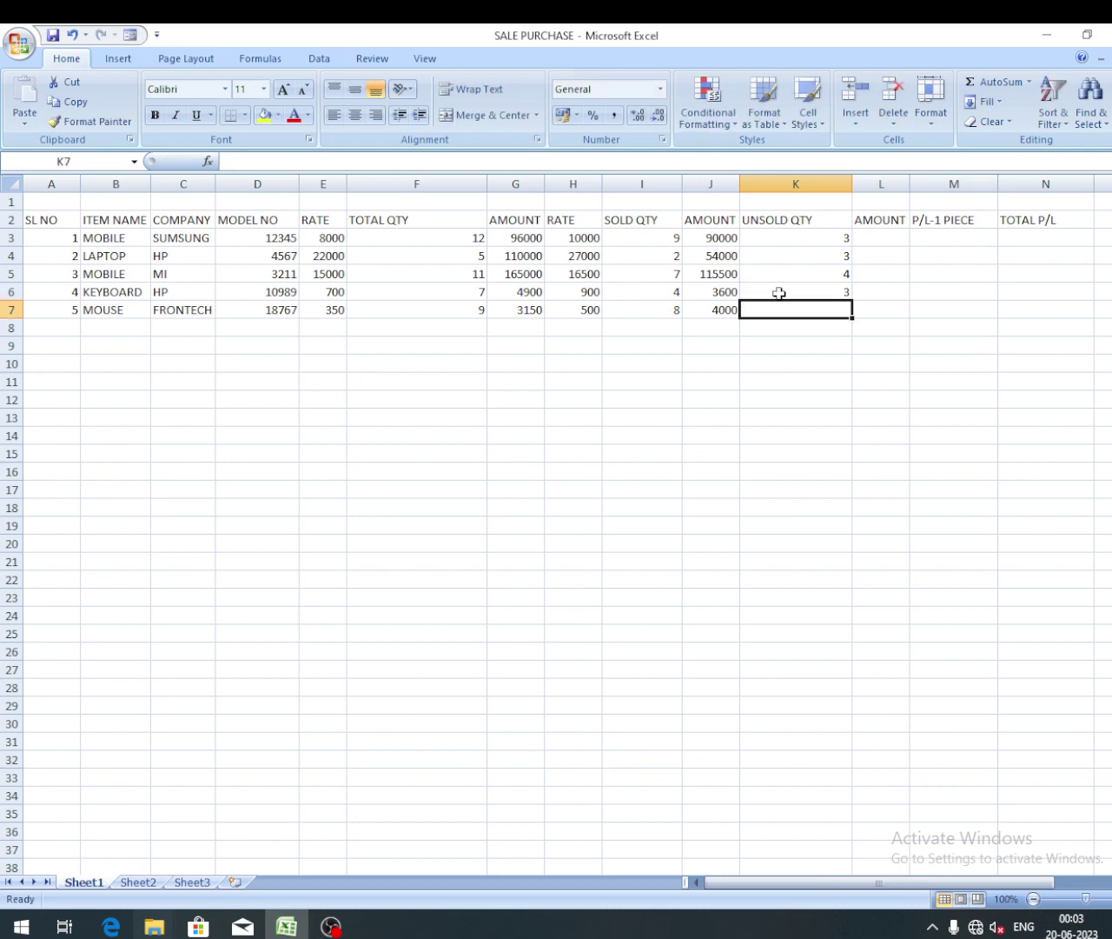
text(1)
key(Return)
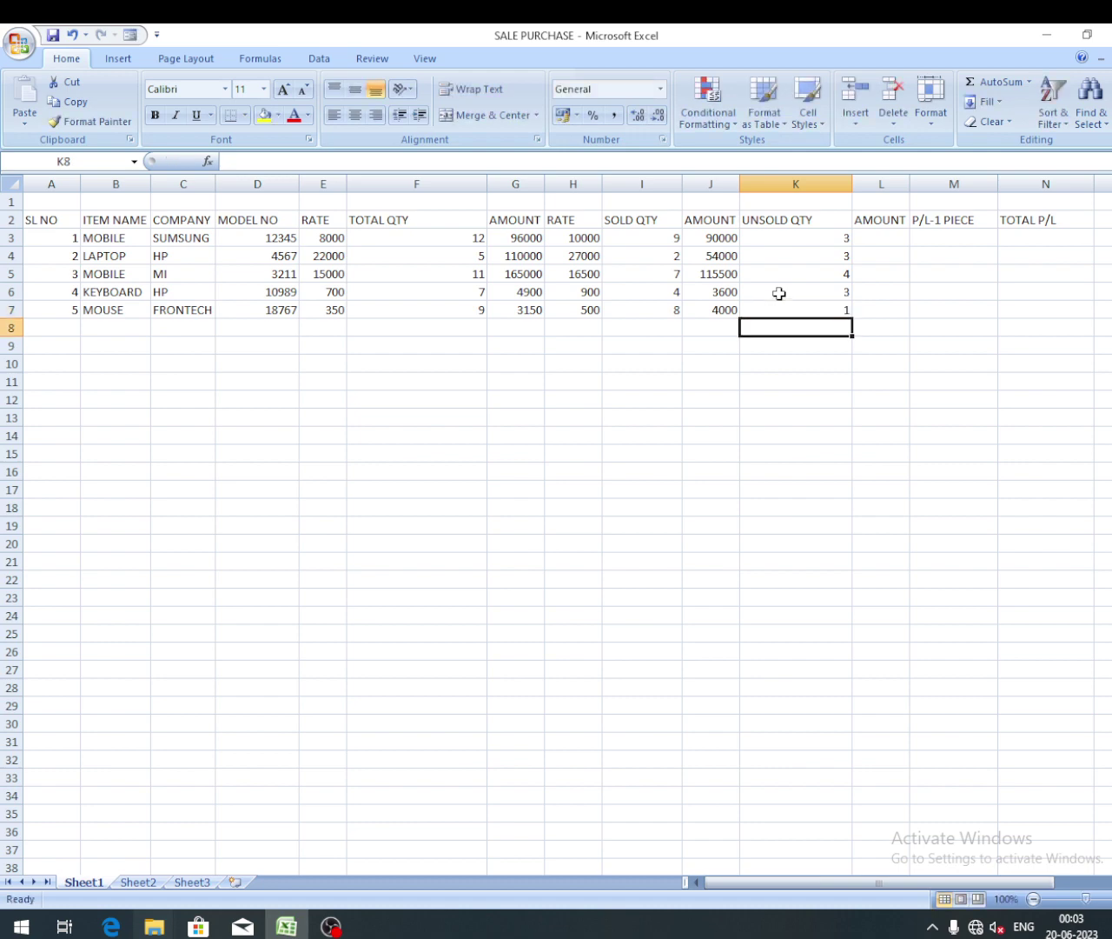
Step: Calculate the first mobile's unsold stock AMOUNT in L3 with the formula =E3*K3
click(873, 233)
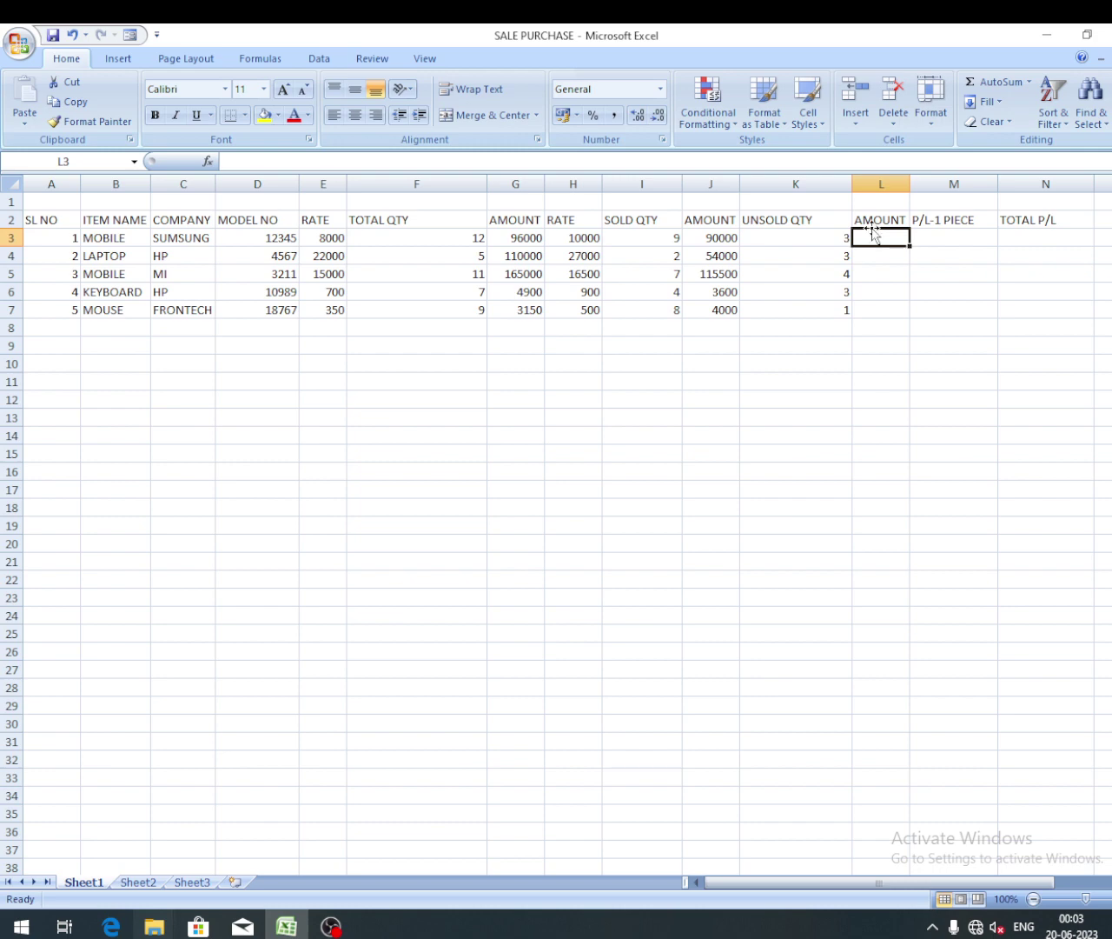
click(236, 159)
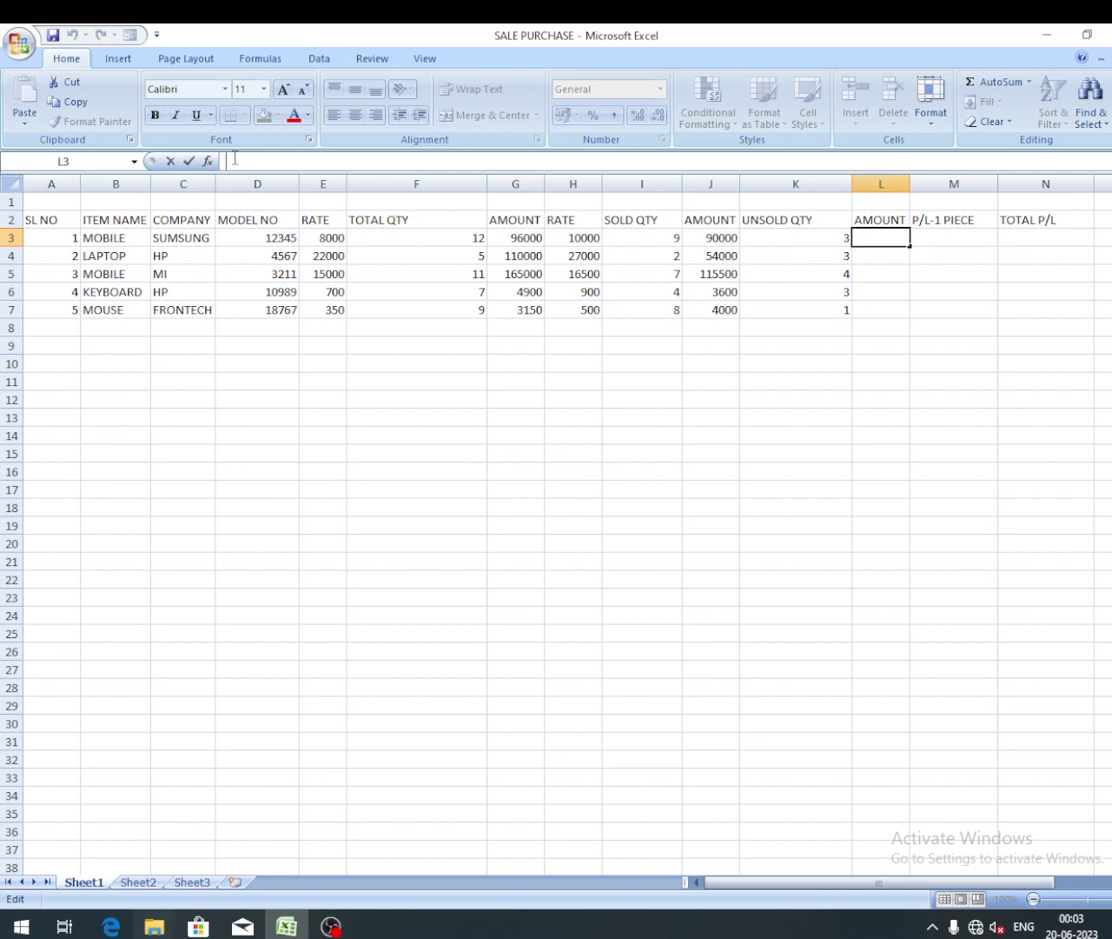
text(=)
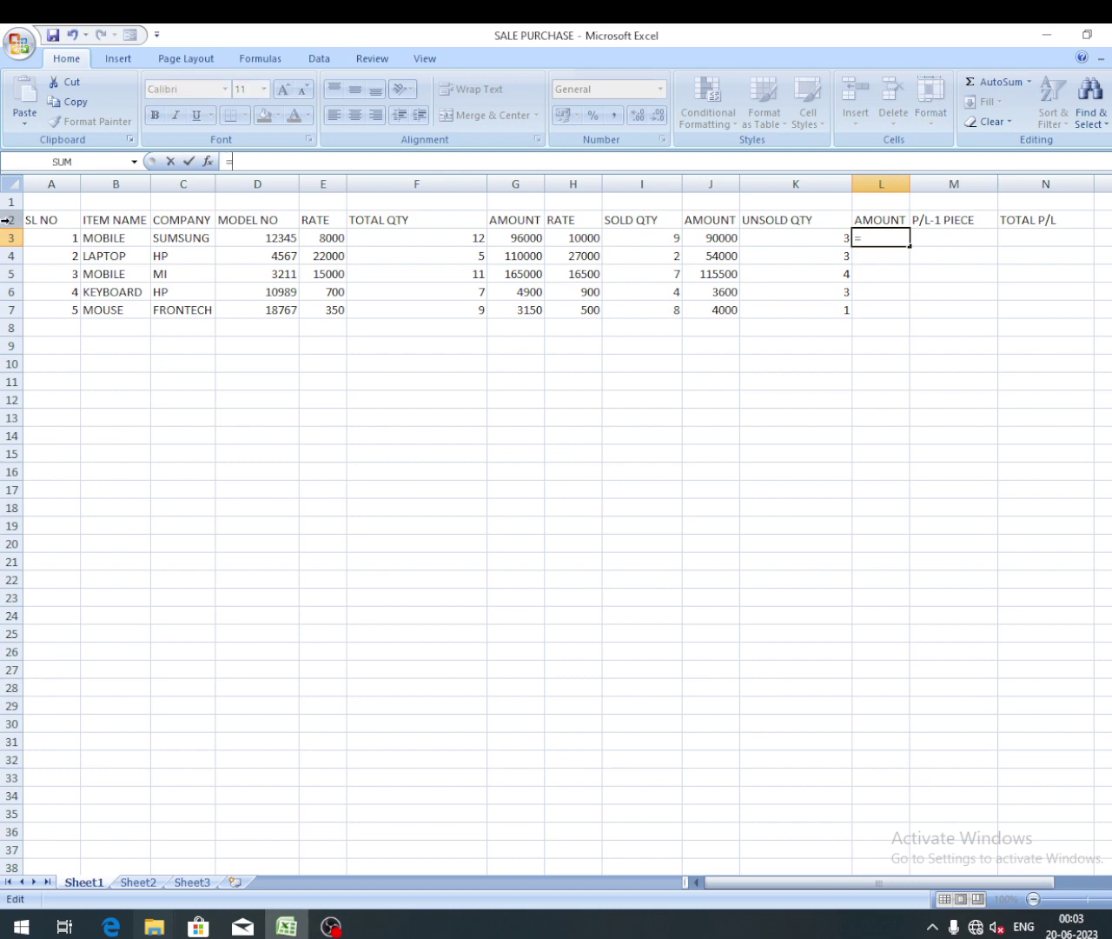
click(334, 238)
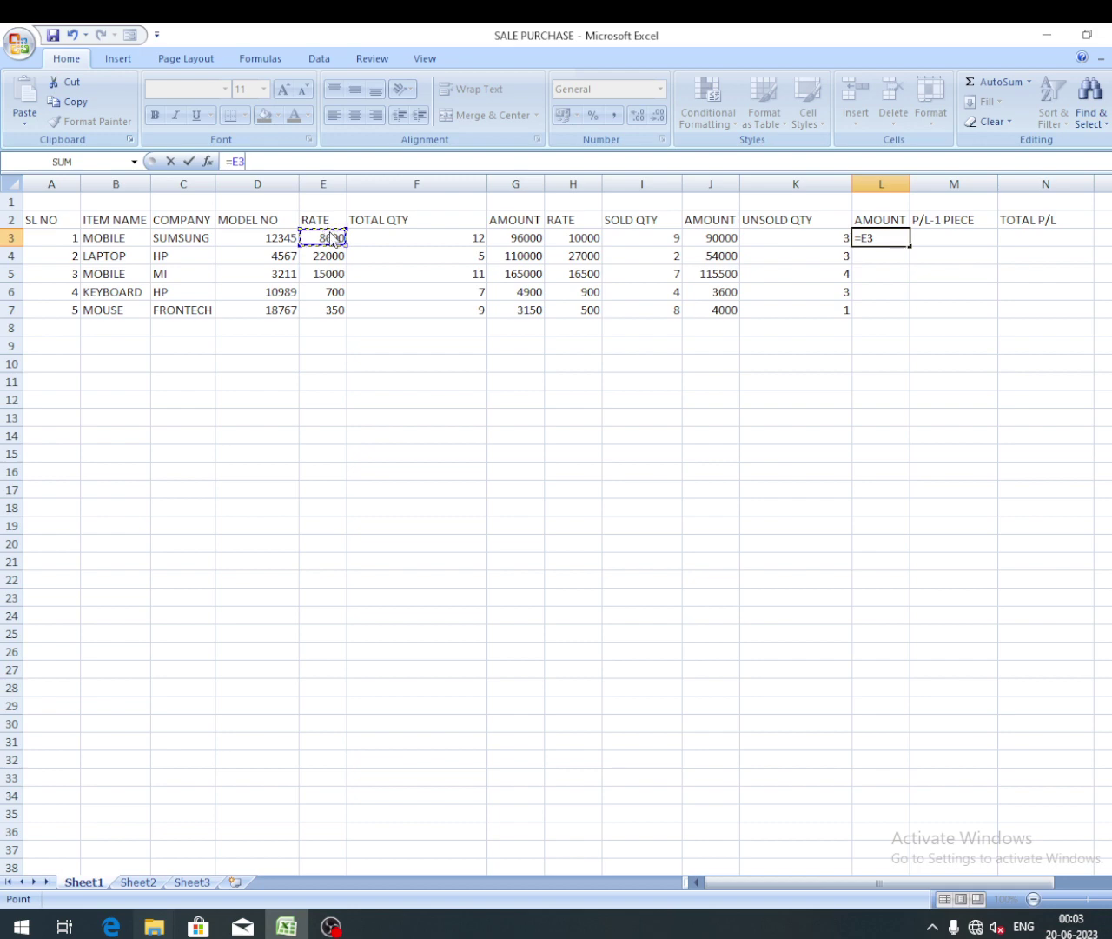
text(*)
click(823, 245)
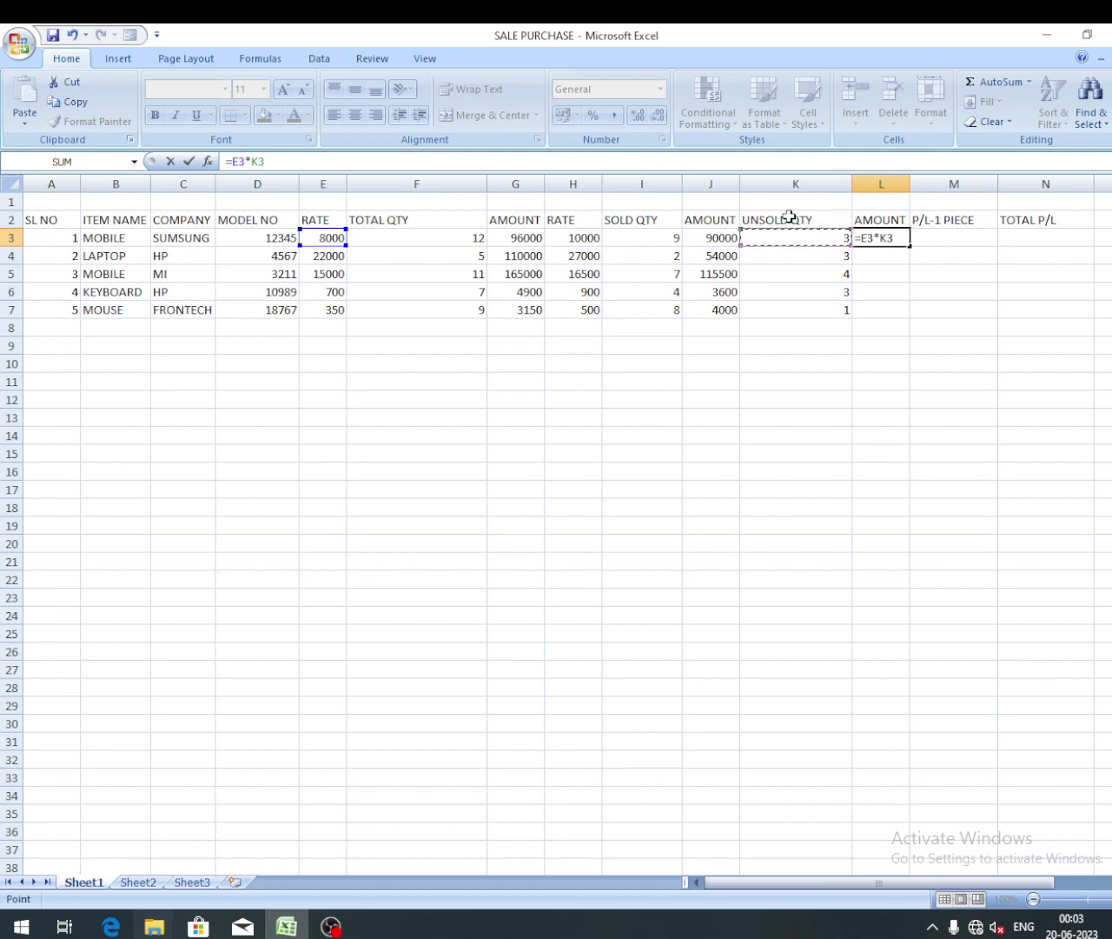
key(Return)
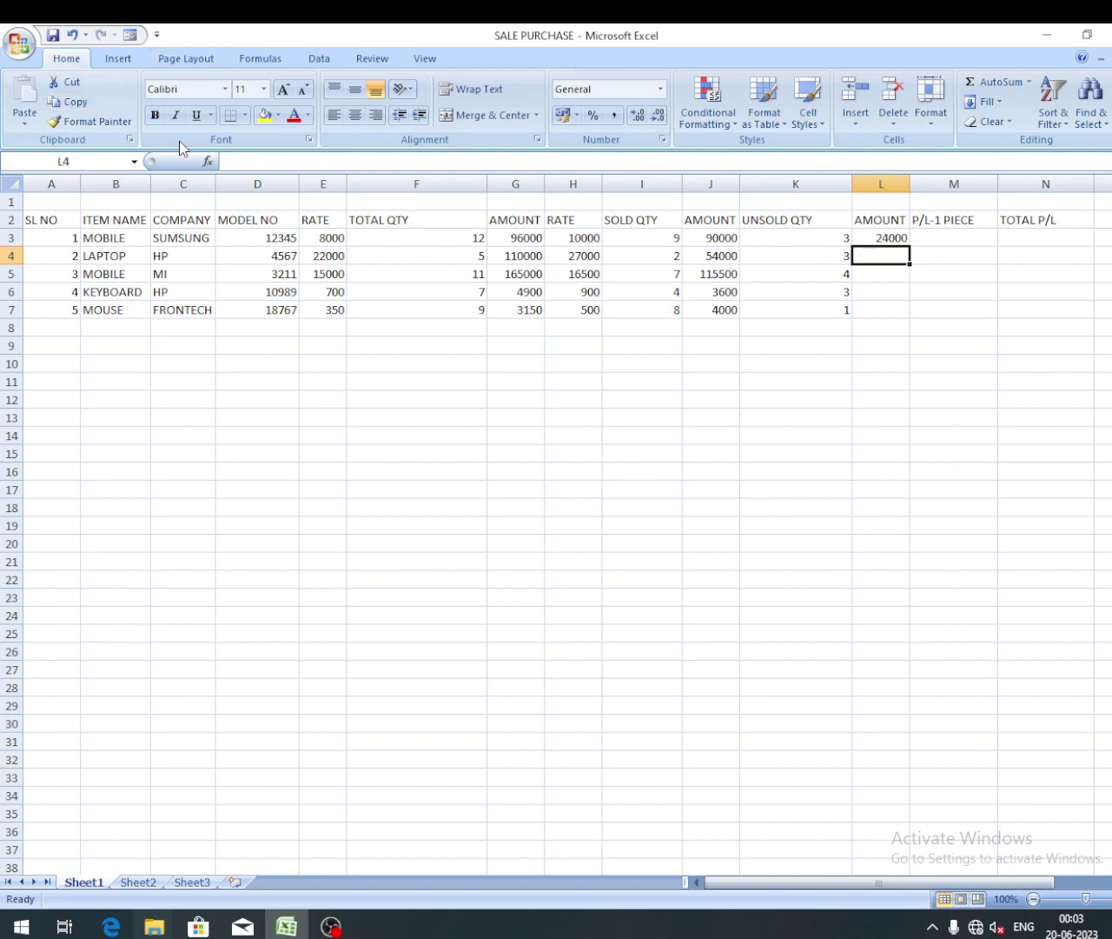
Step: Calculate the laptop's unsold AMOUNT in L4 with =E4*K4 and extend the formula from L3 down to L7
click(257, 159)
click(237, 158)
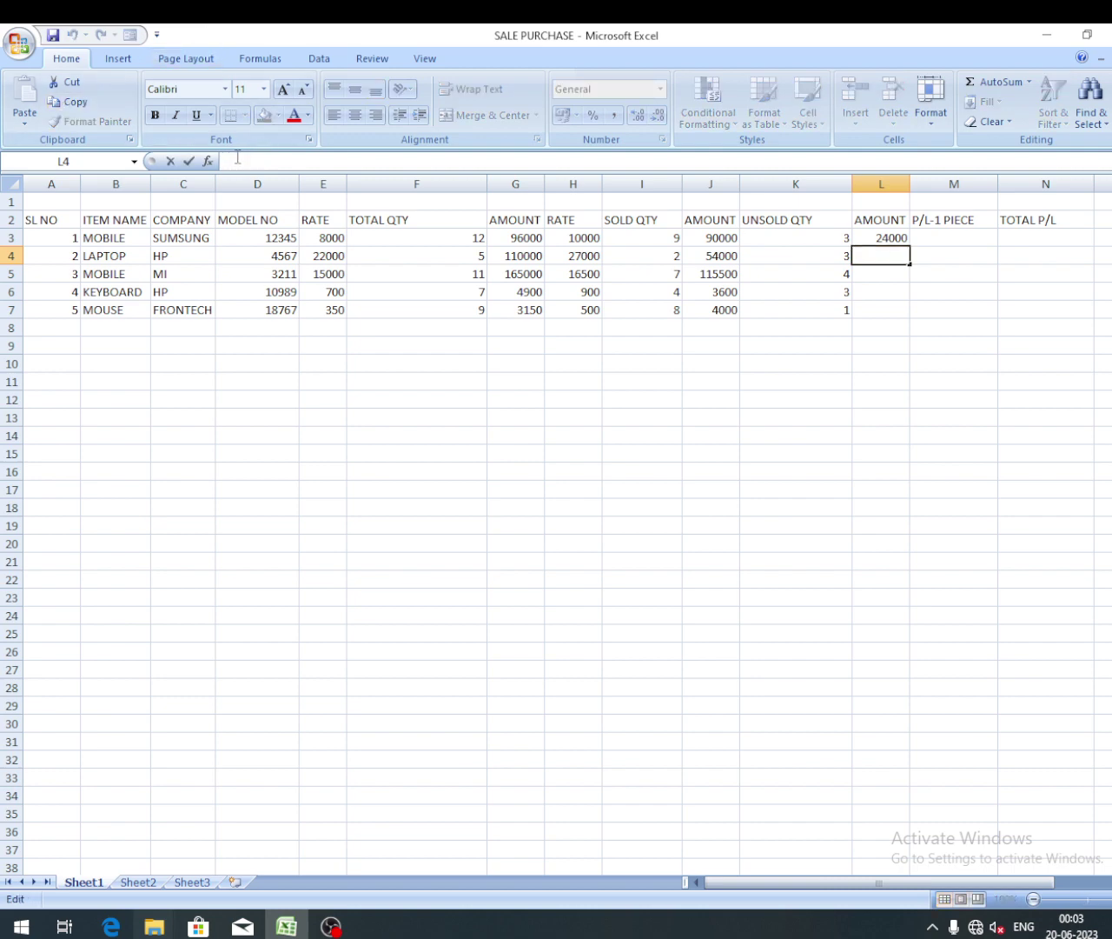
text(=)
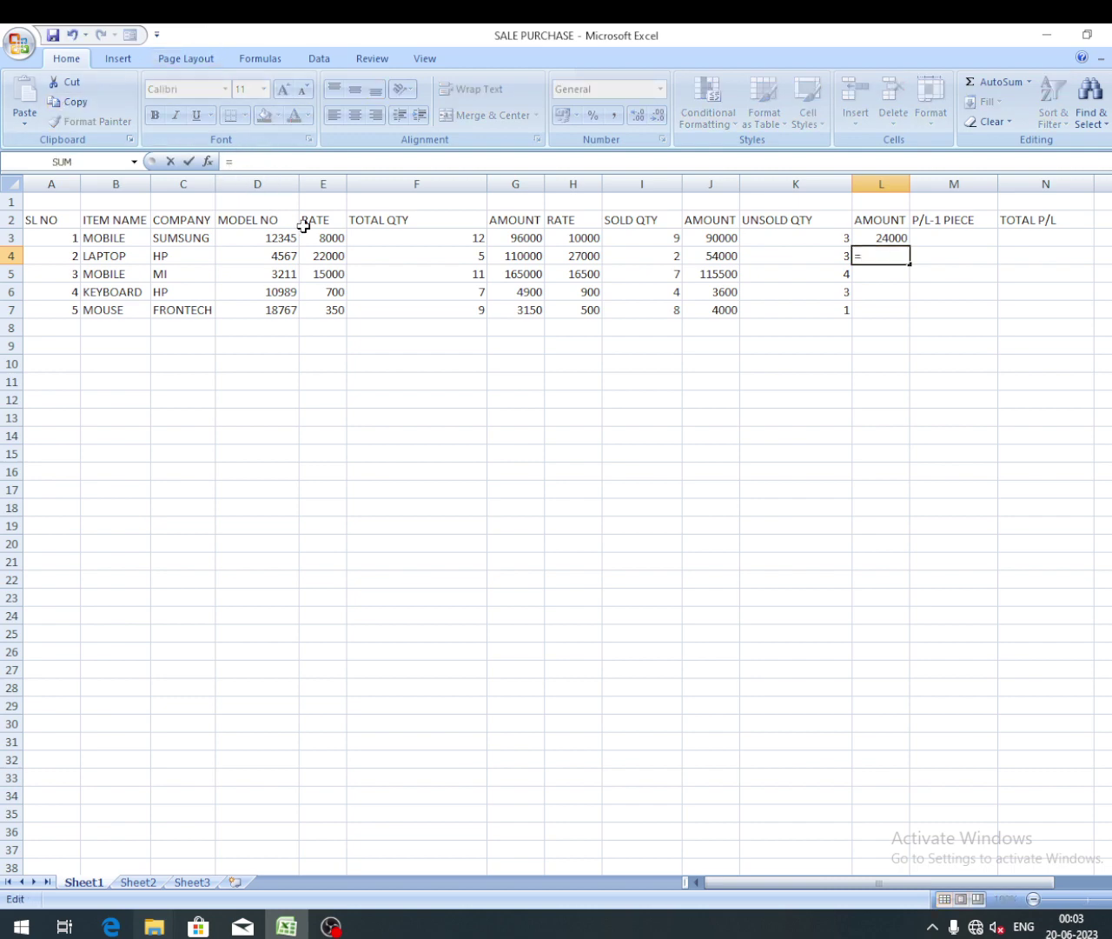
click(309, 256)
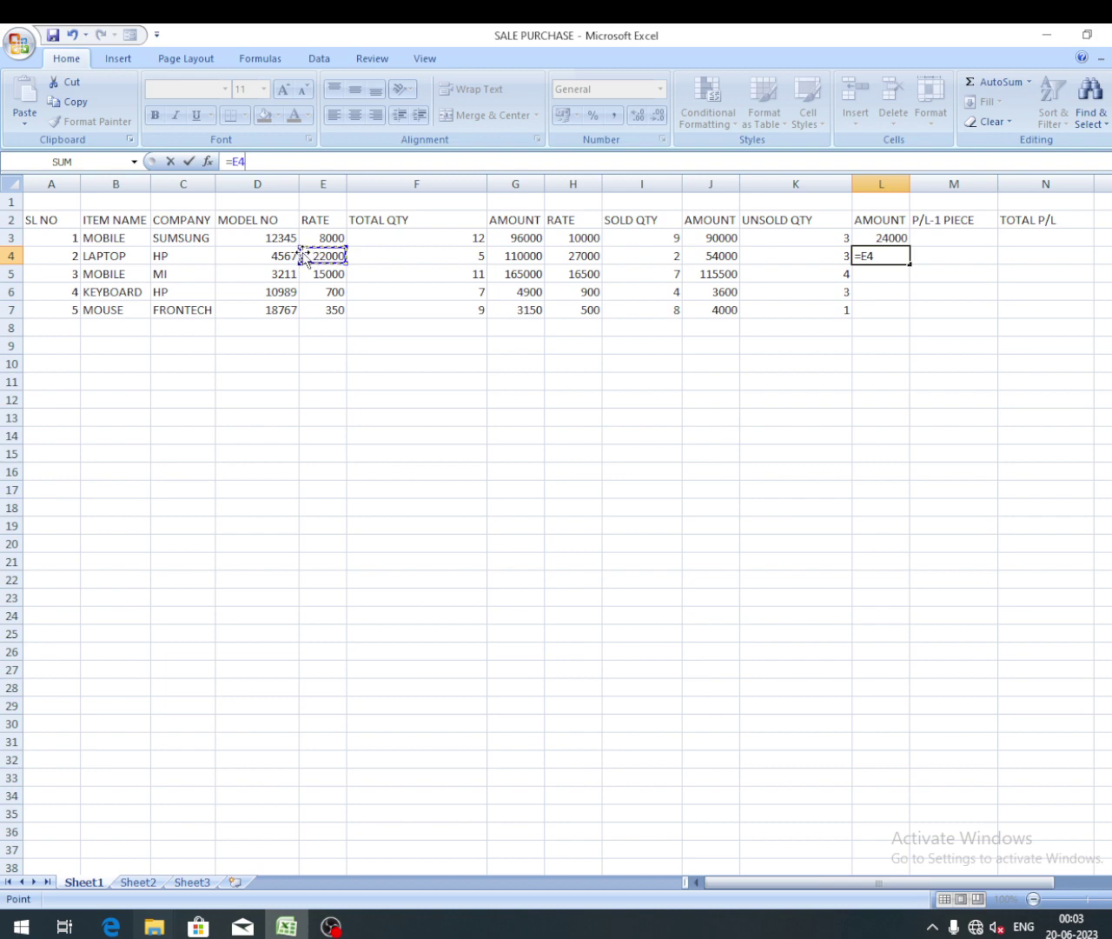
text(*)
click(834, 256)
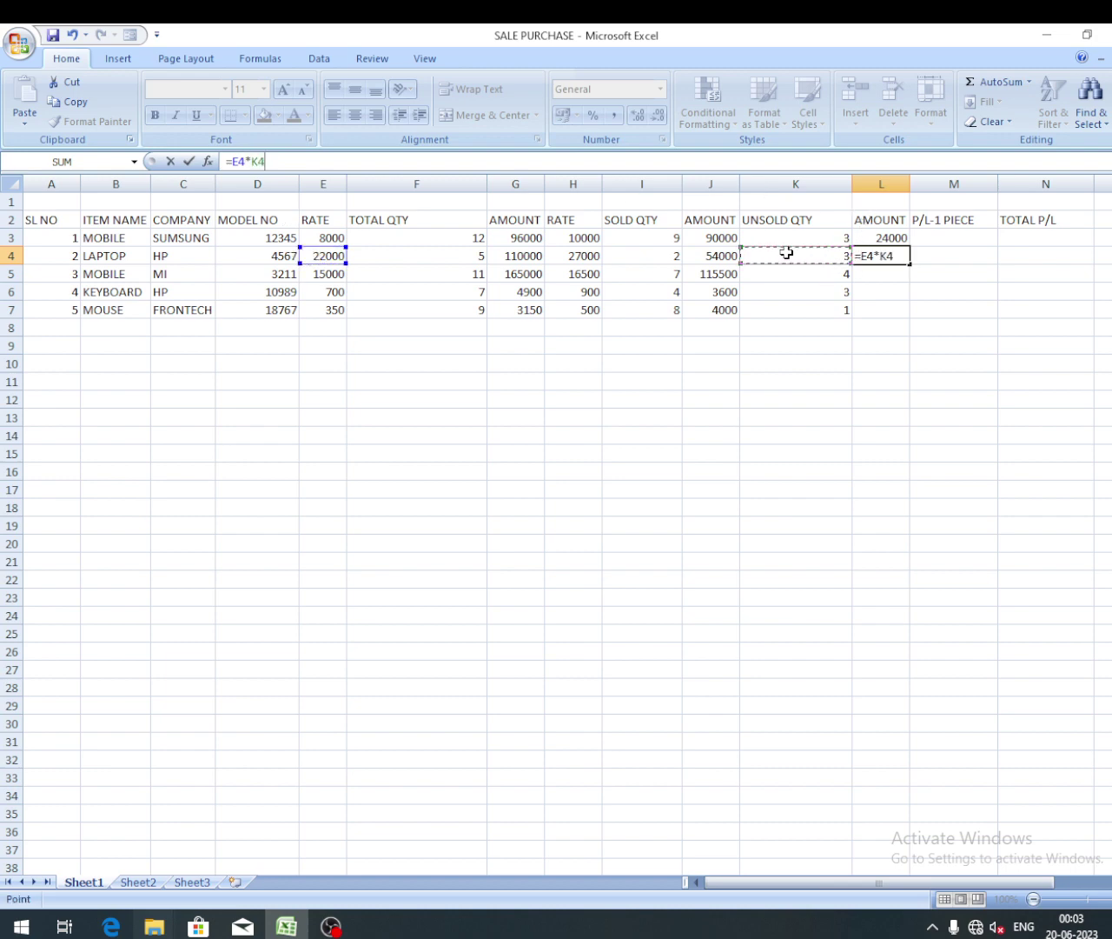
key(Return)
drag(895, 237, 913, 320)
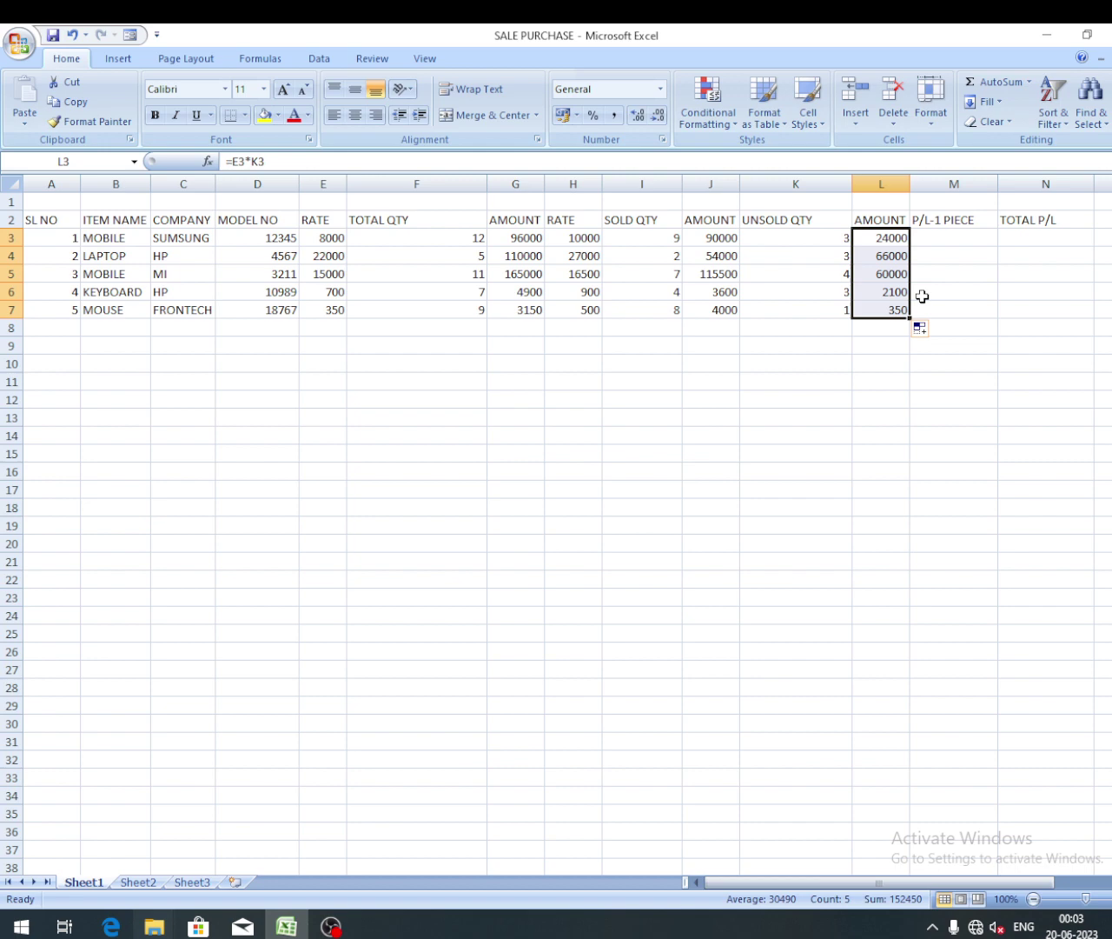
Step: Calculate the first mobile's P/L-1 PIECE in M3 with the formula =H3-E3
click(957, 241)
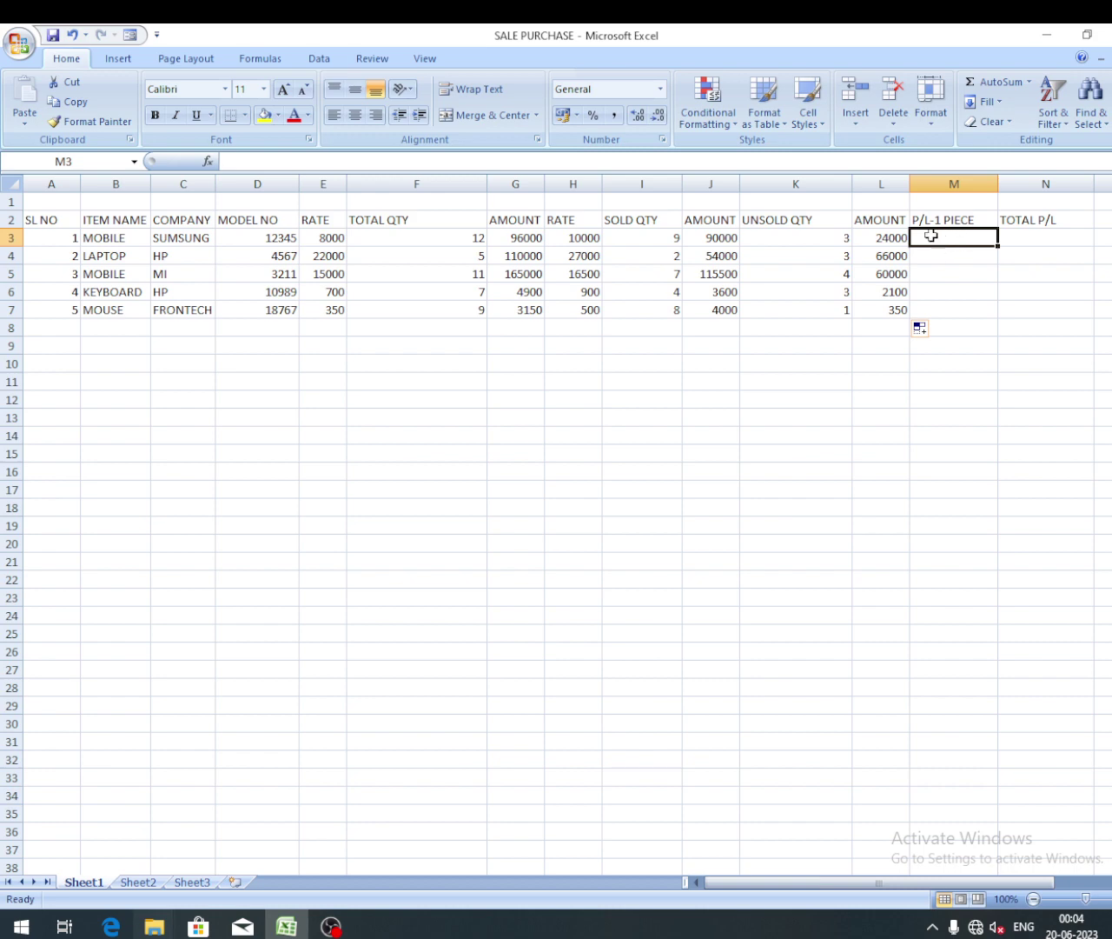
click(233, 160)
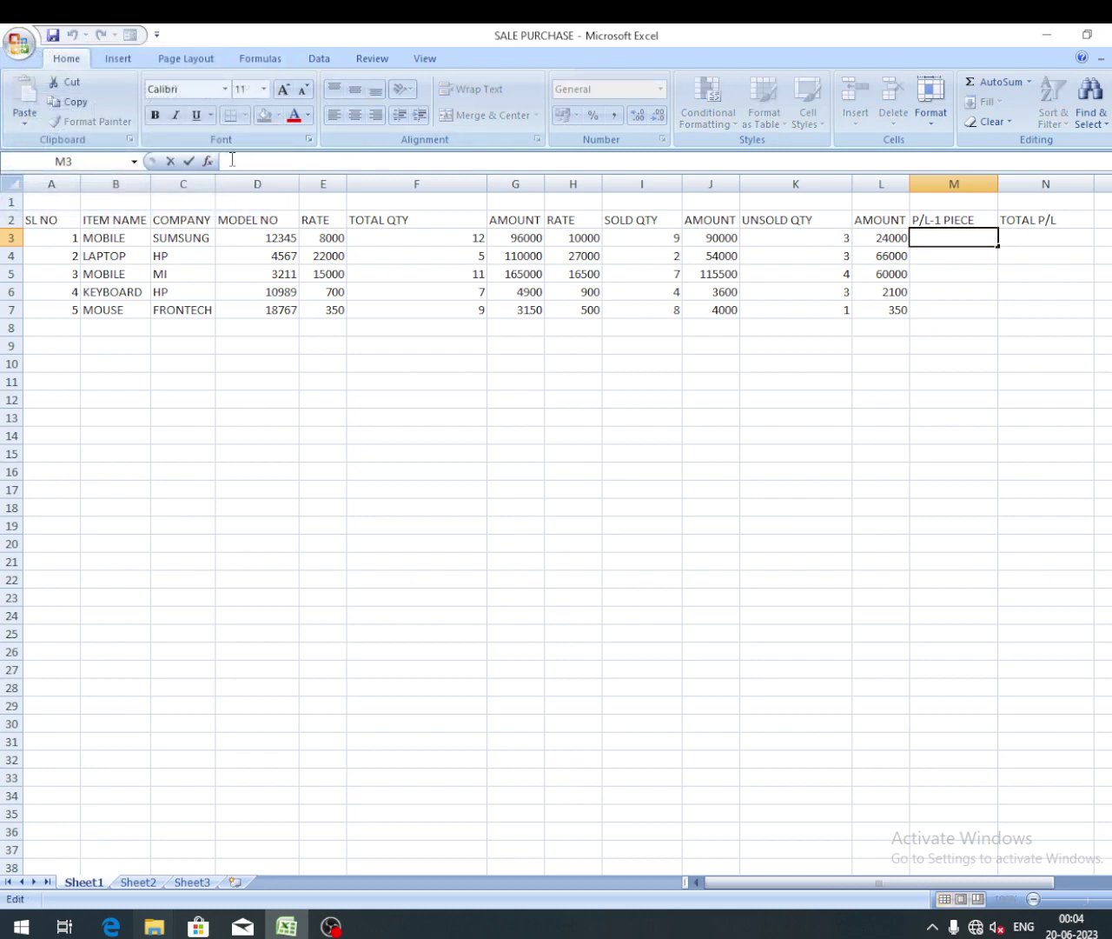
text(=)
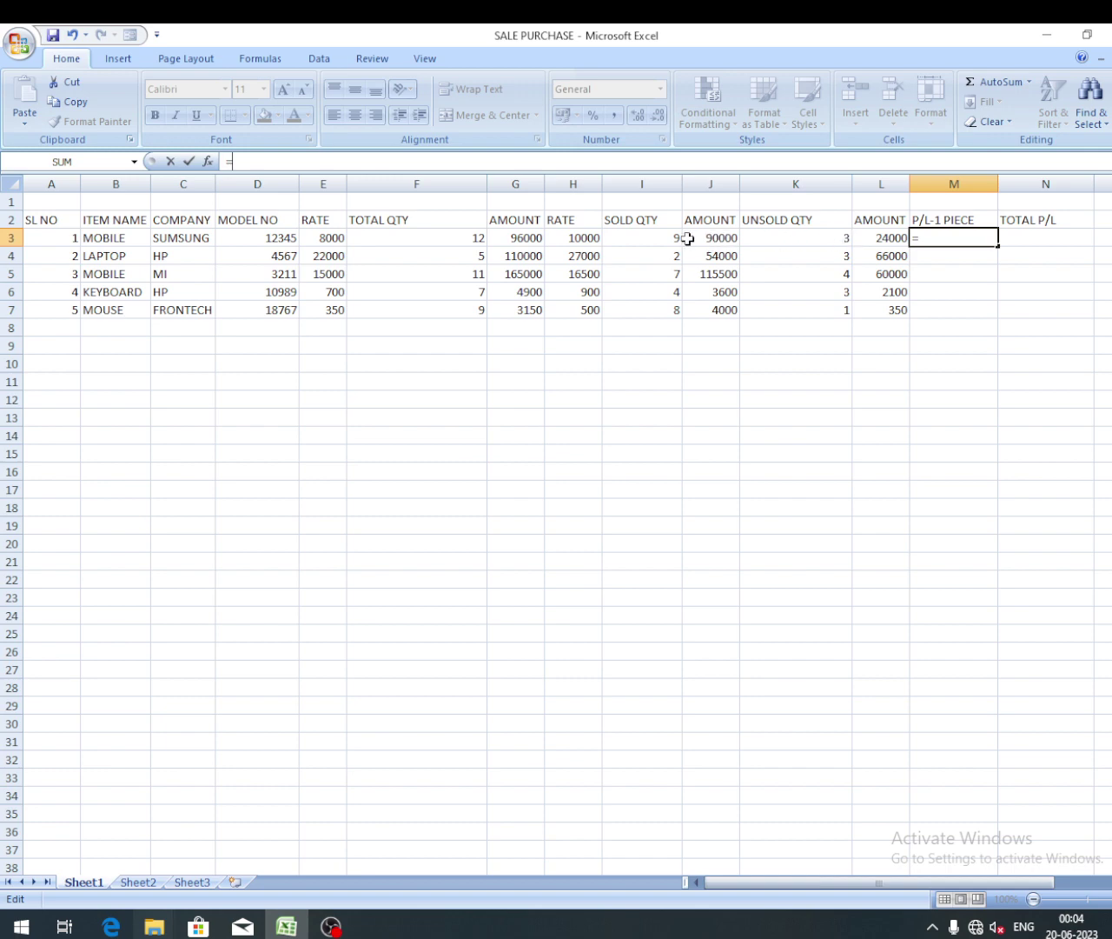
click(580, 237)
text(-)
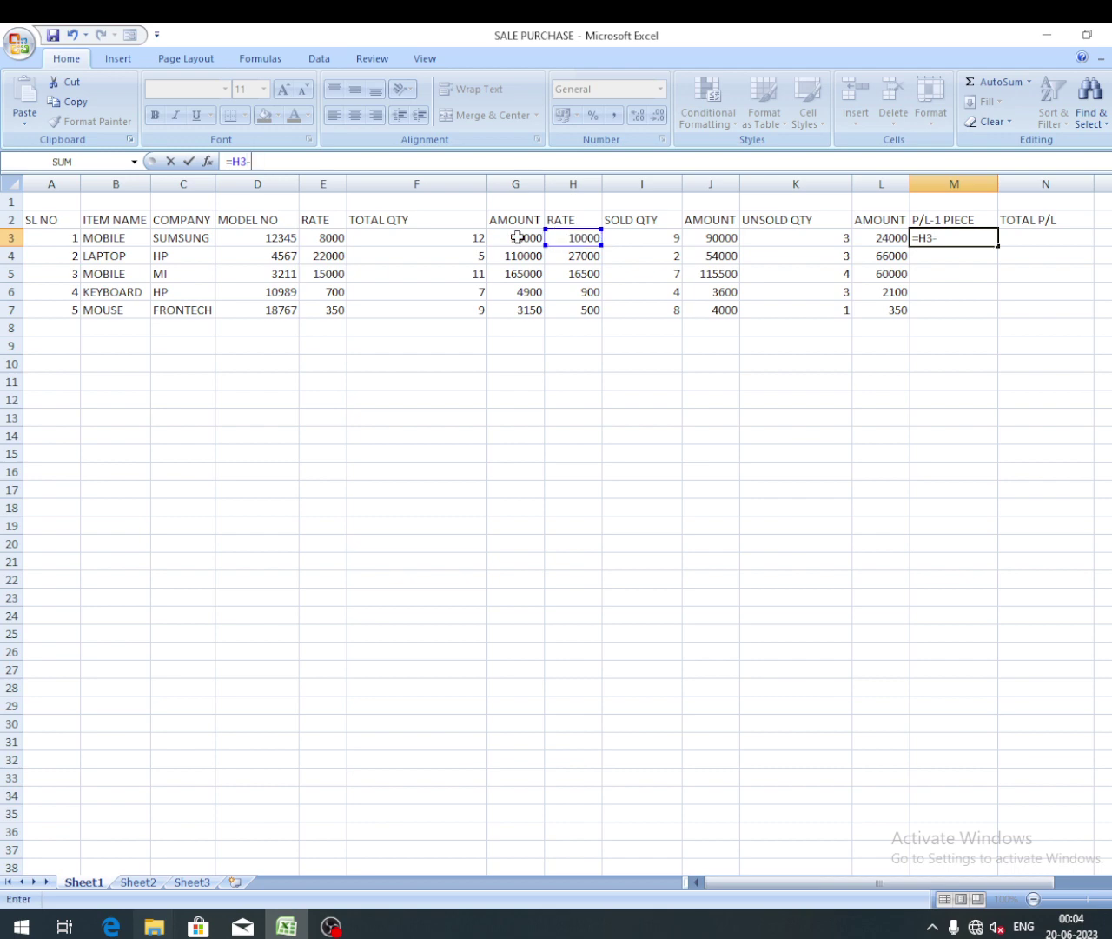
click(342, 235)
key(Return)
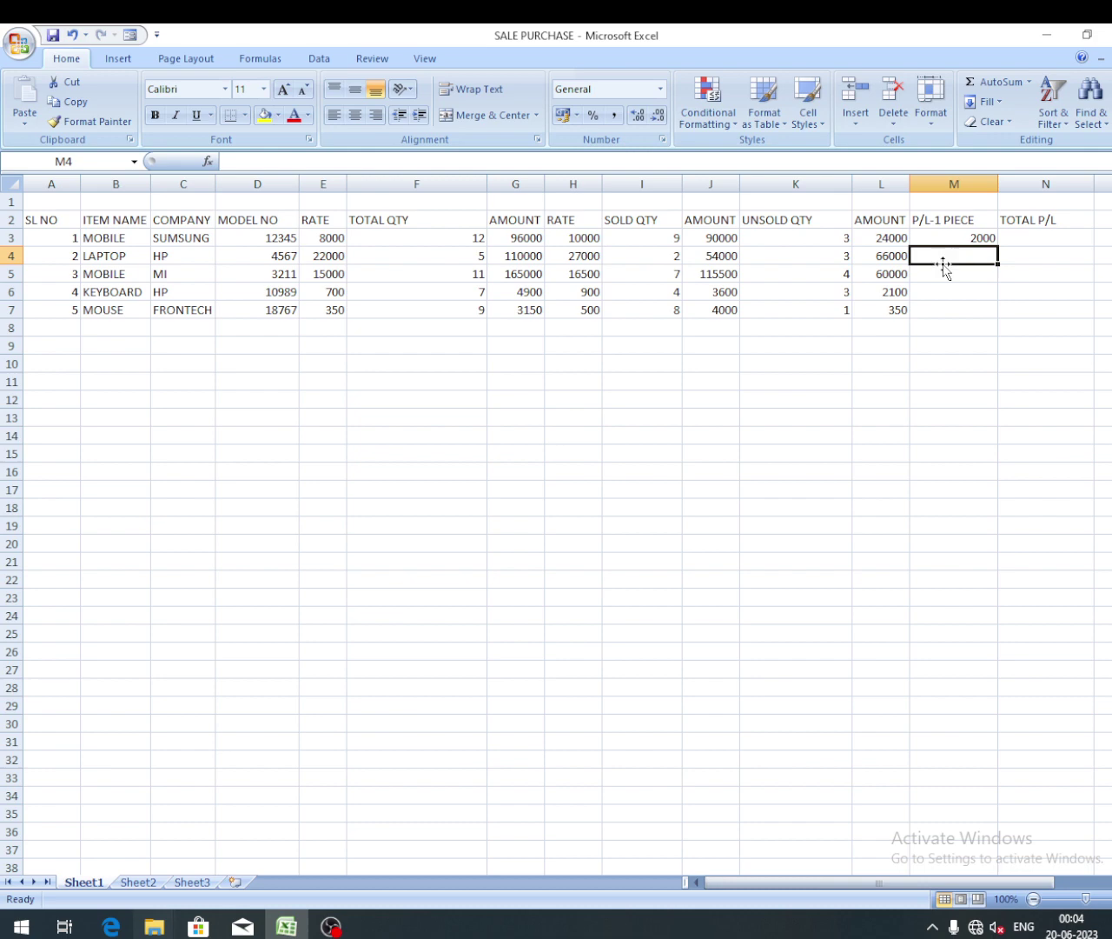
Step: Try calculating the laptop's P/L-1 PIECE in M4 with the formula =E4-H4
click(232, 160)
text(=)
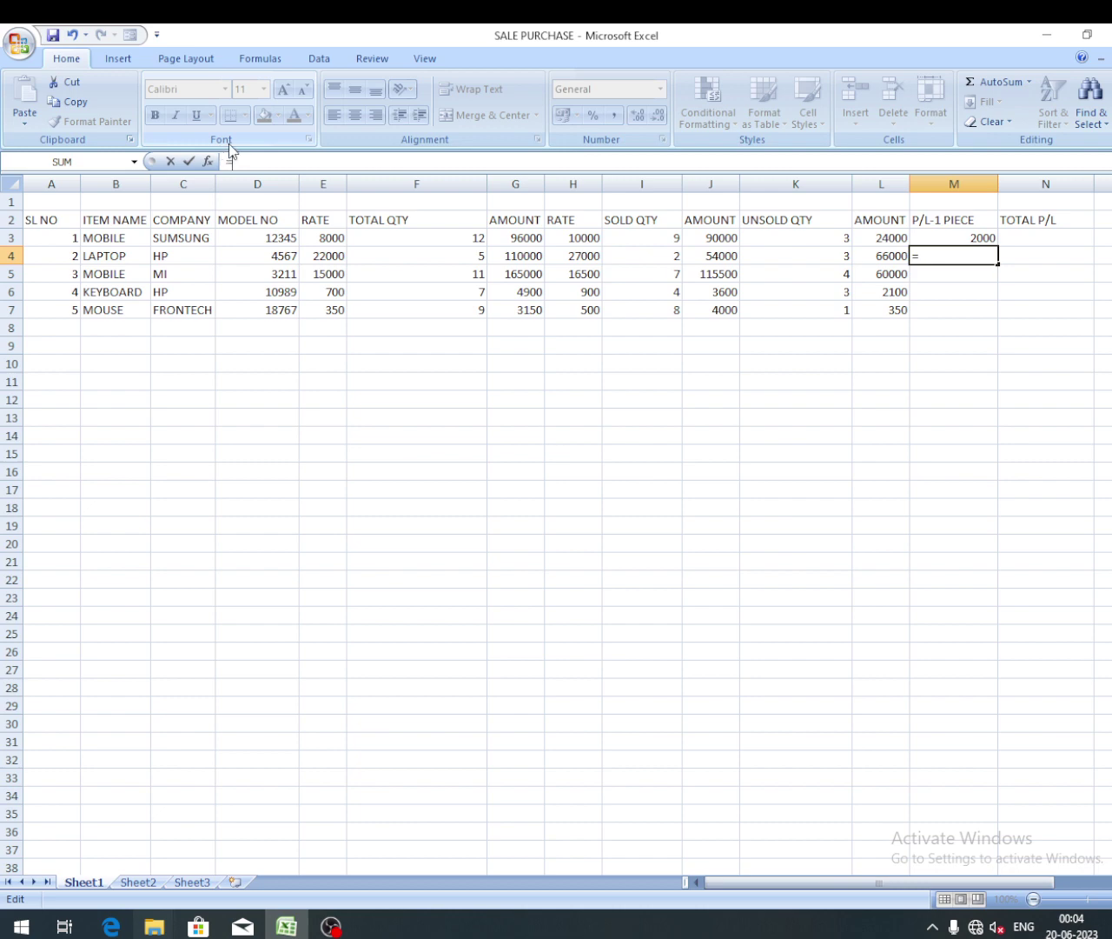
click(333, 257)
text(-)
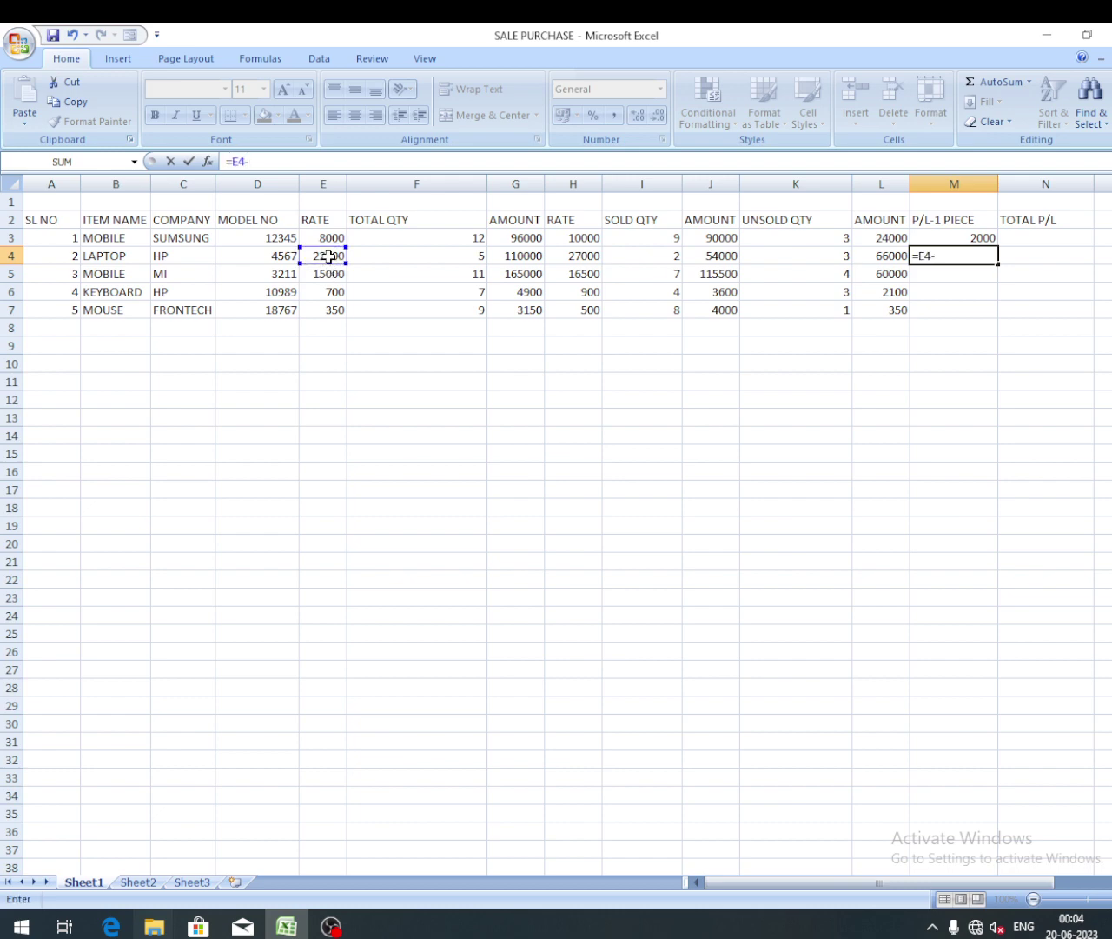
click(590, 257)
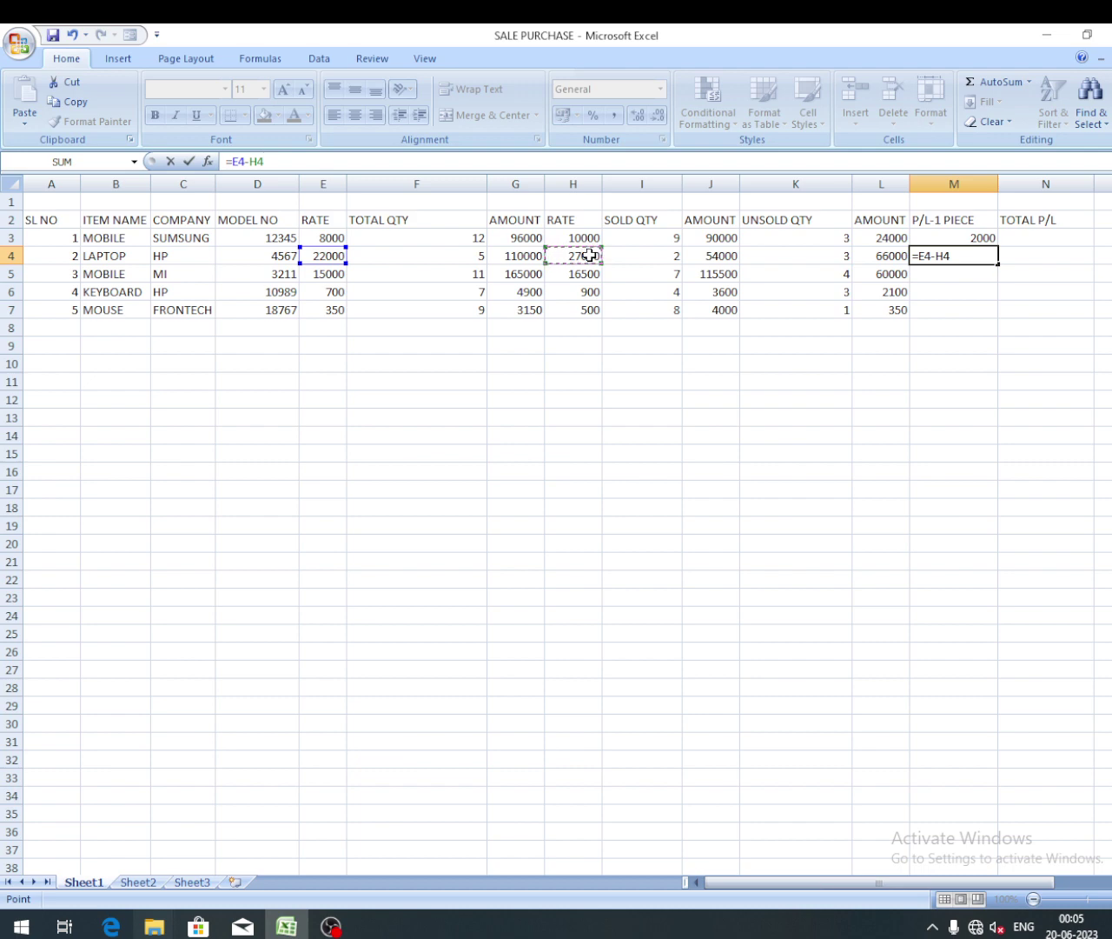
key(Return)
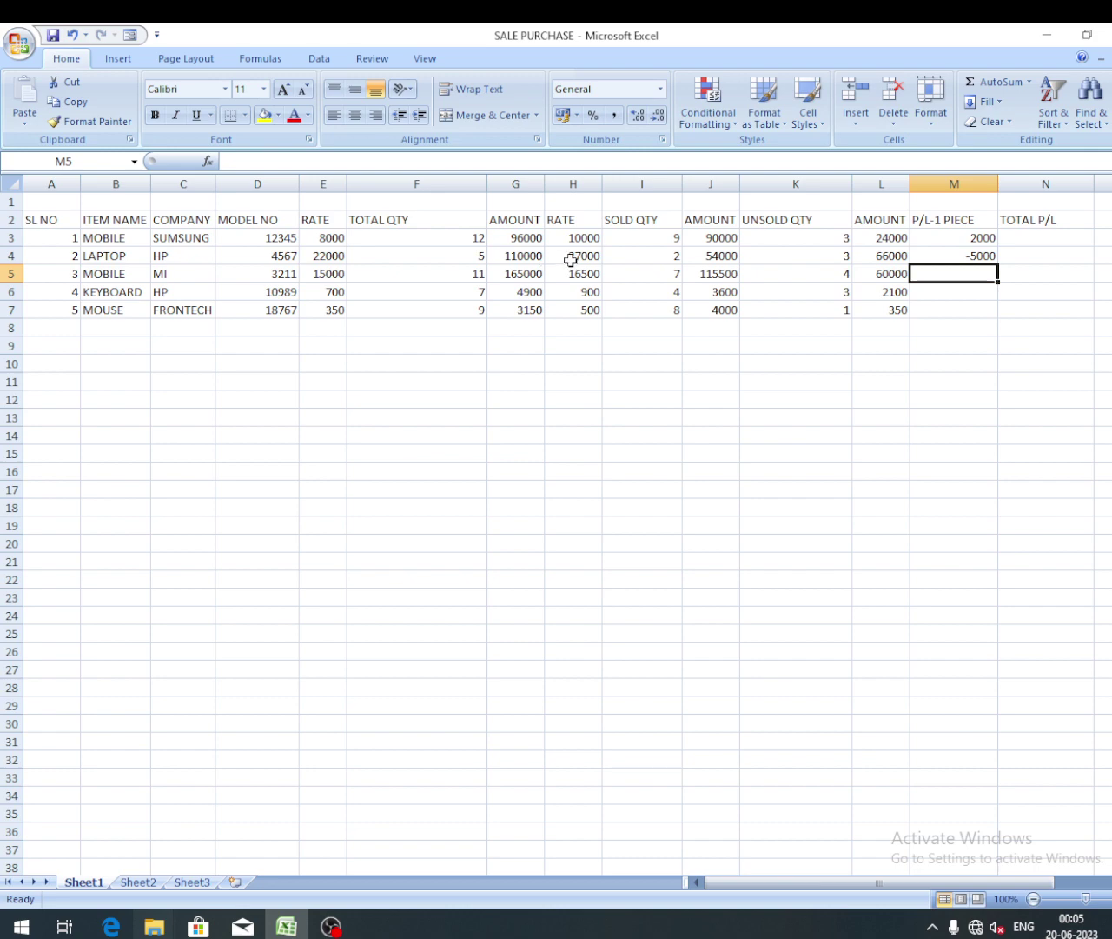
Step: Clear the laptop's P/L-1 PIECE cell M4 and try the formula =L4-E4 instead
click(978, 254)
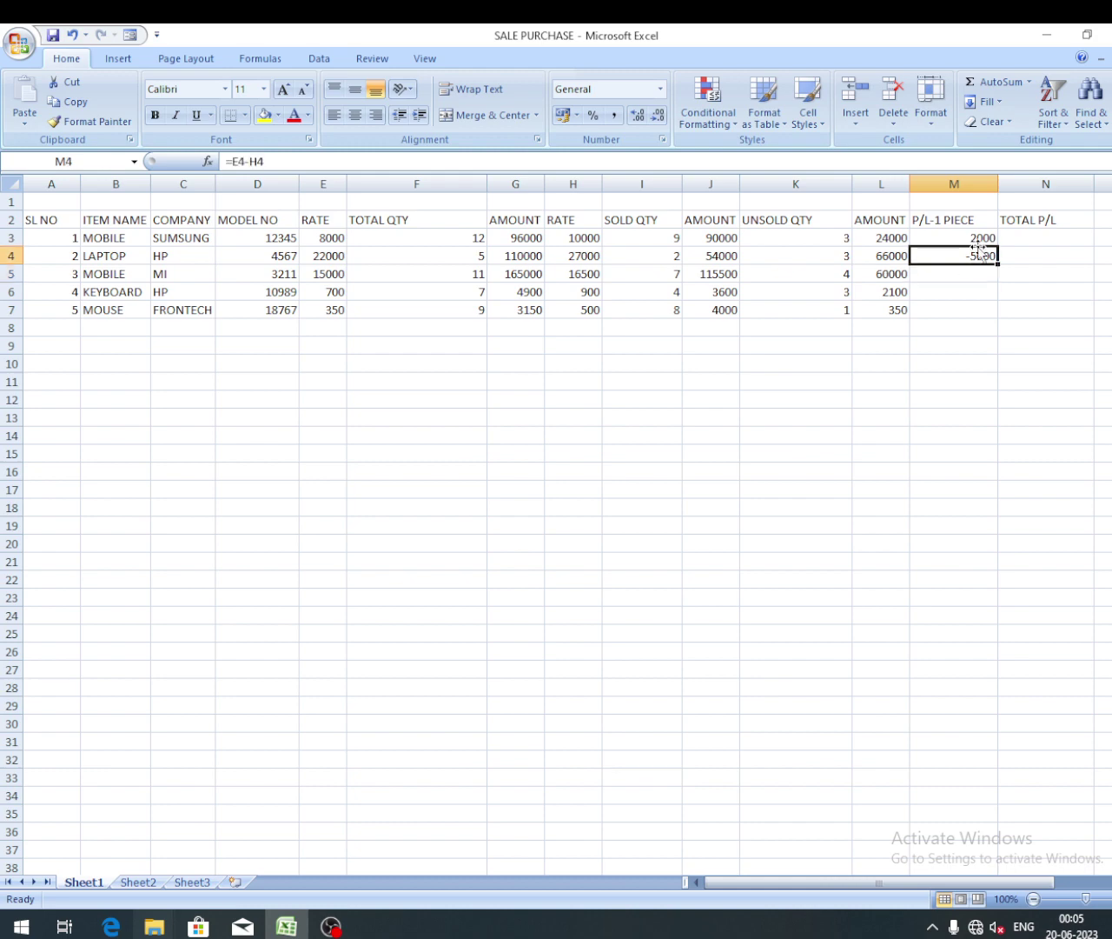
key(Delete)
text(=)
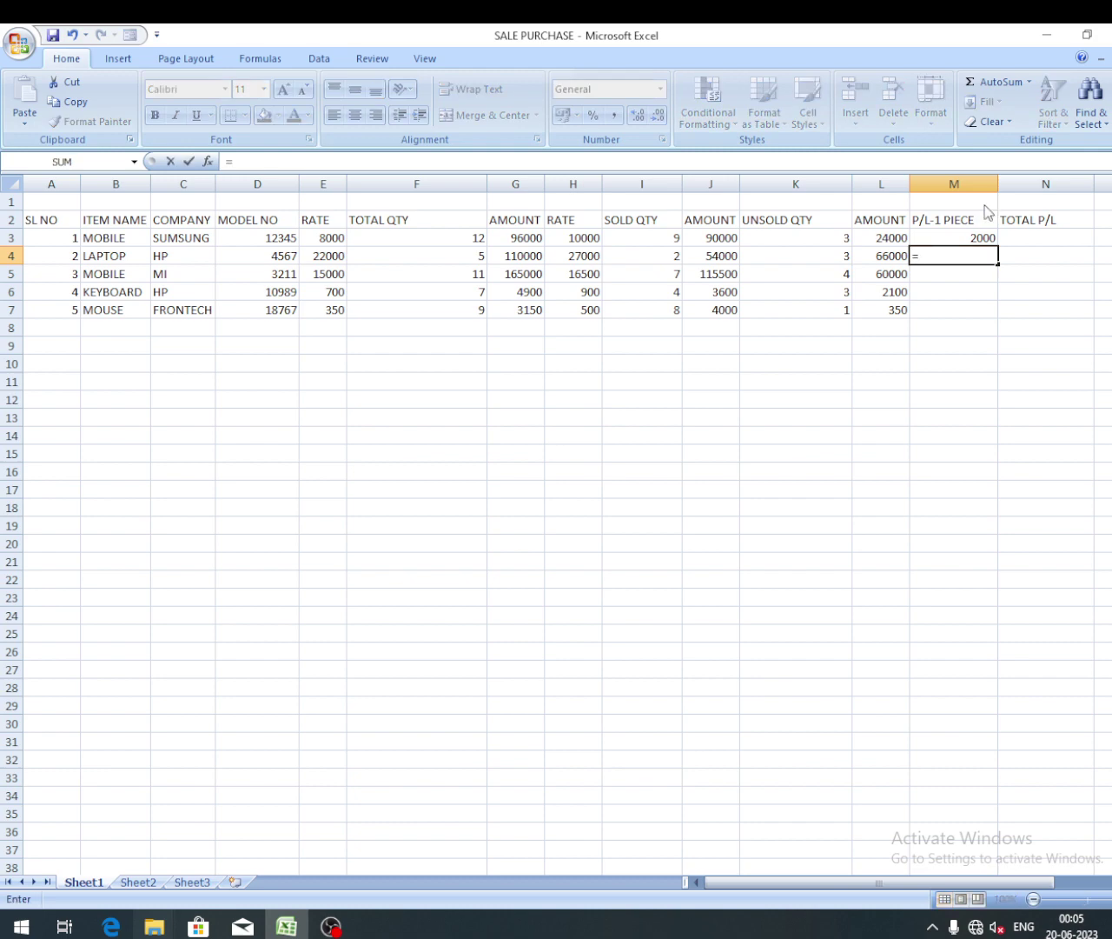
click(895, 255)
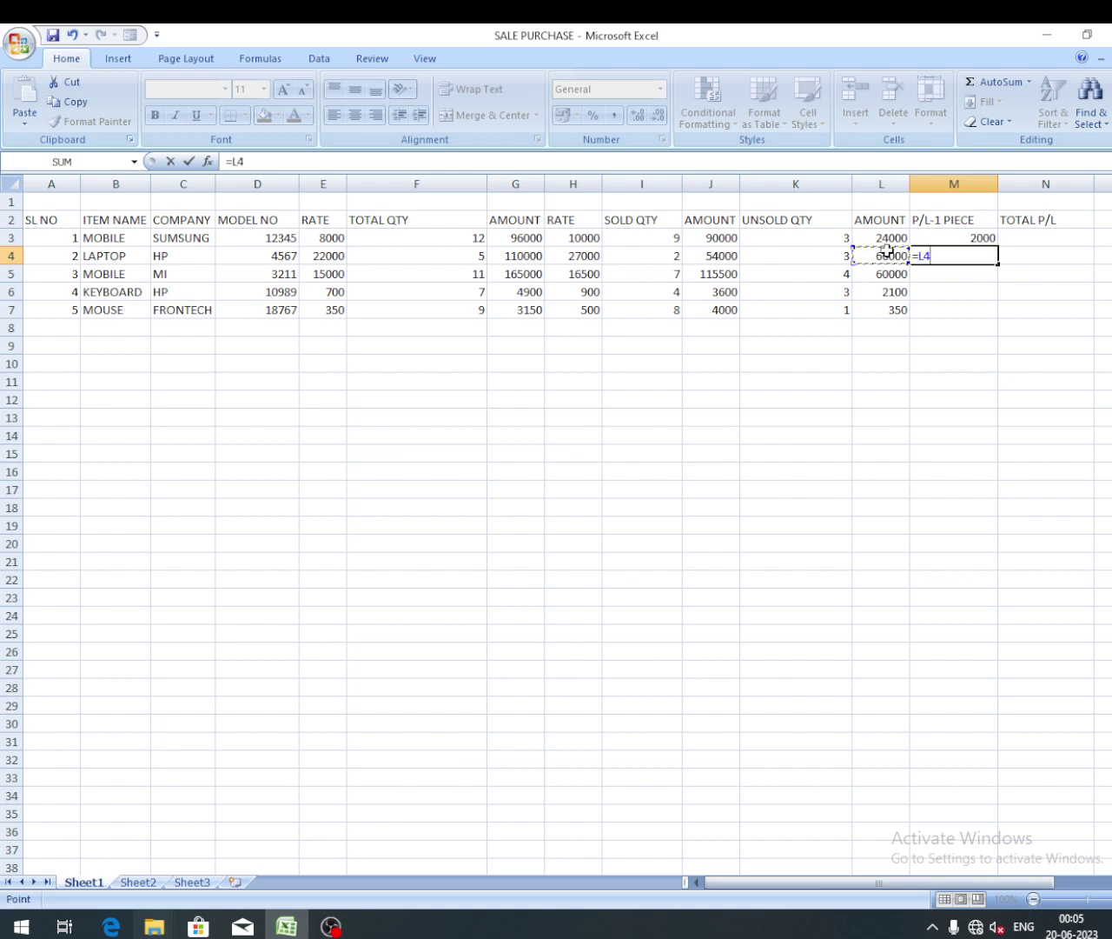
text(-)
click(337, 254)
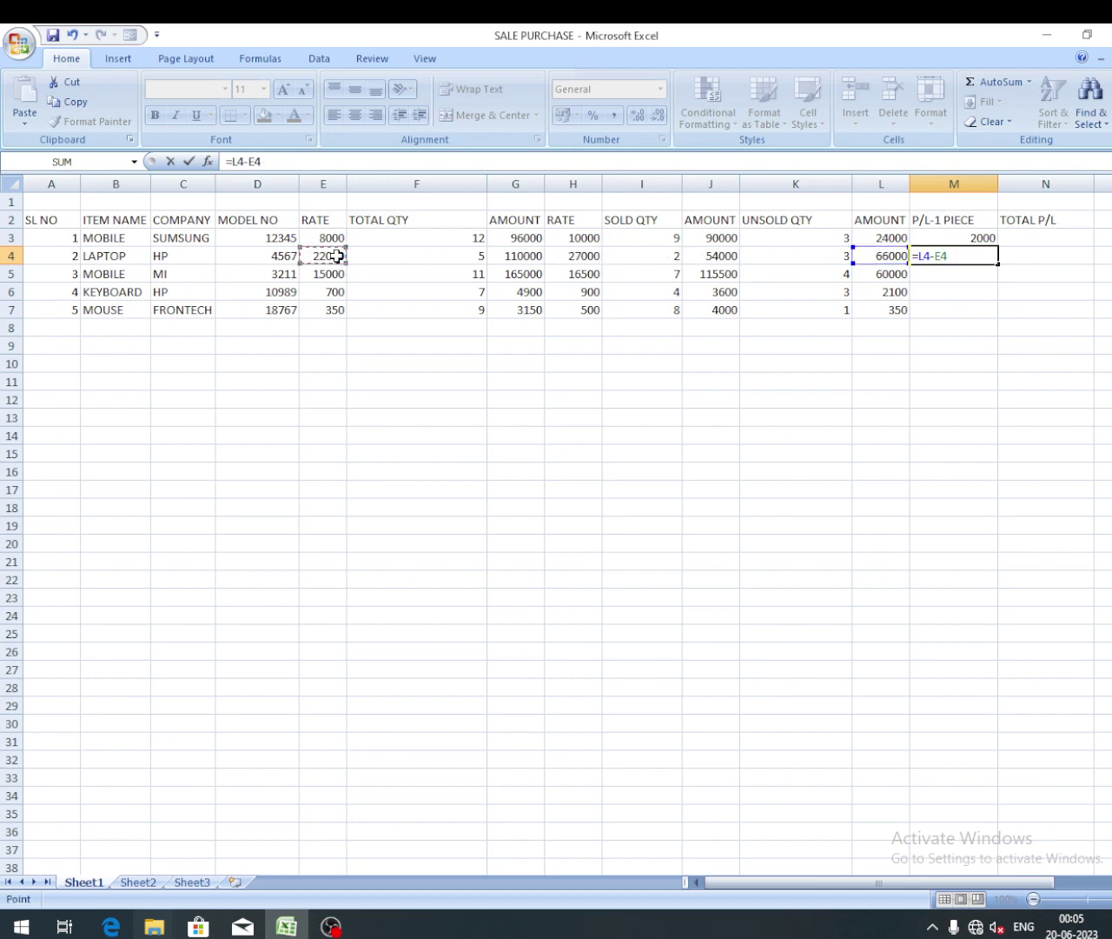
key(Return)
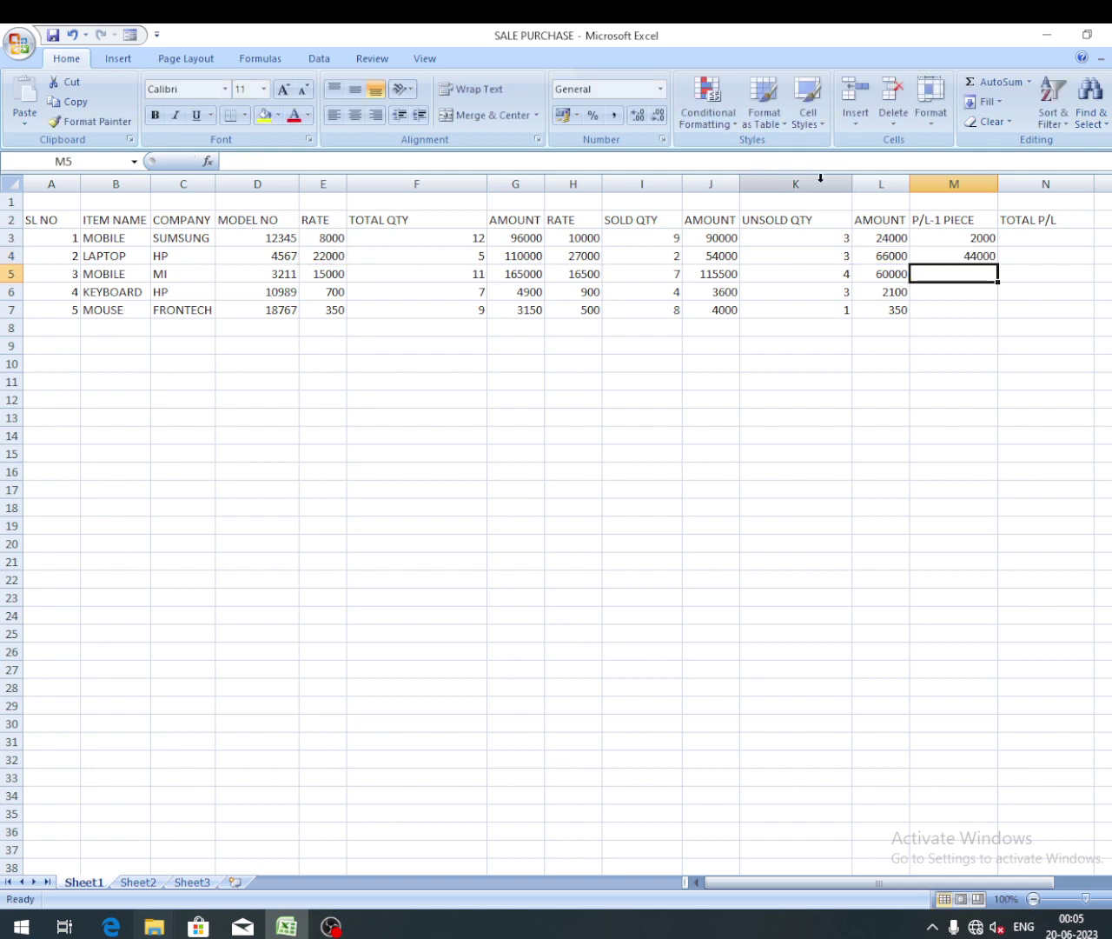
Step: Clear the formula in M4 and extend the P/L-1 PIECE formula from M3 down to M7
click(985, 256)
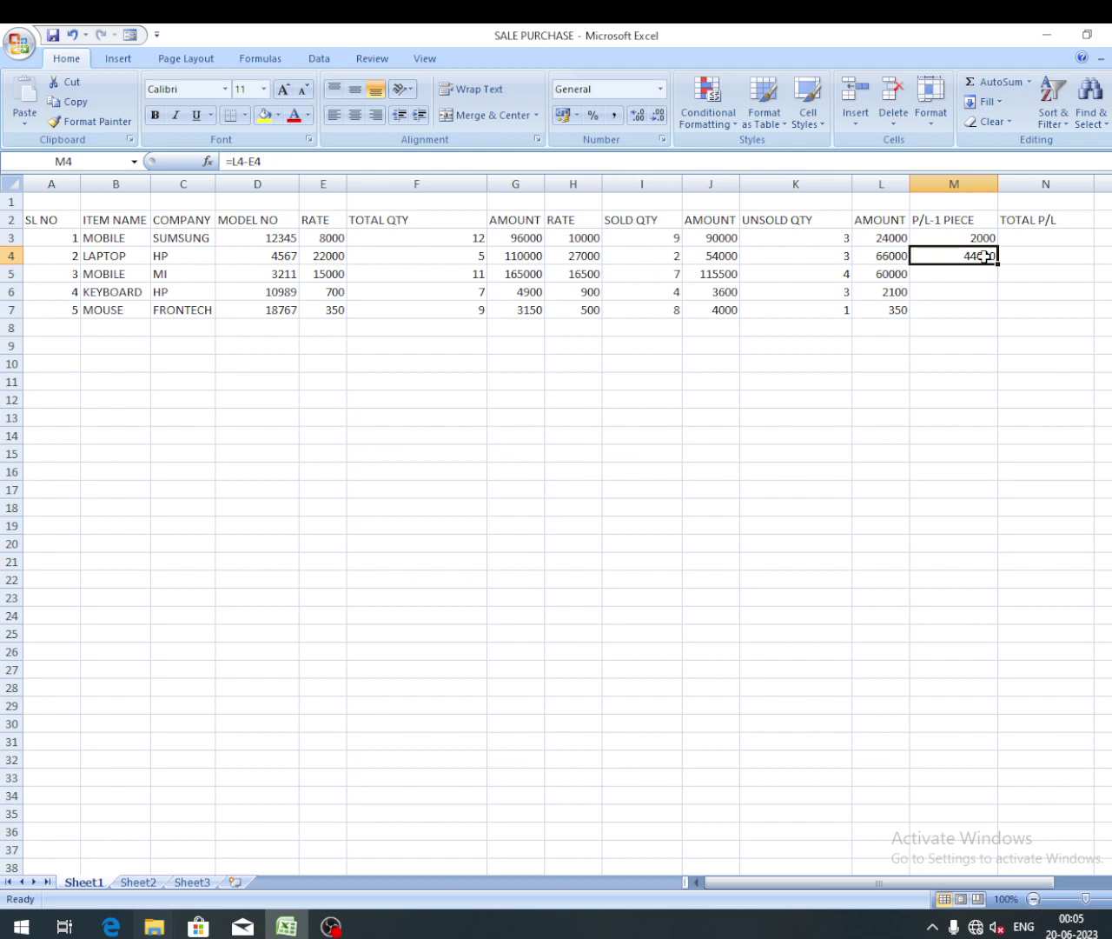
double_click(985, 255)
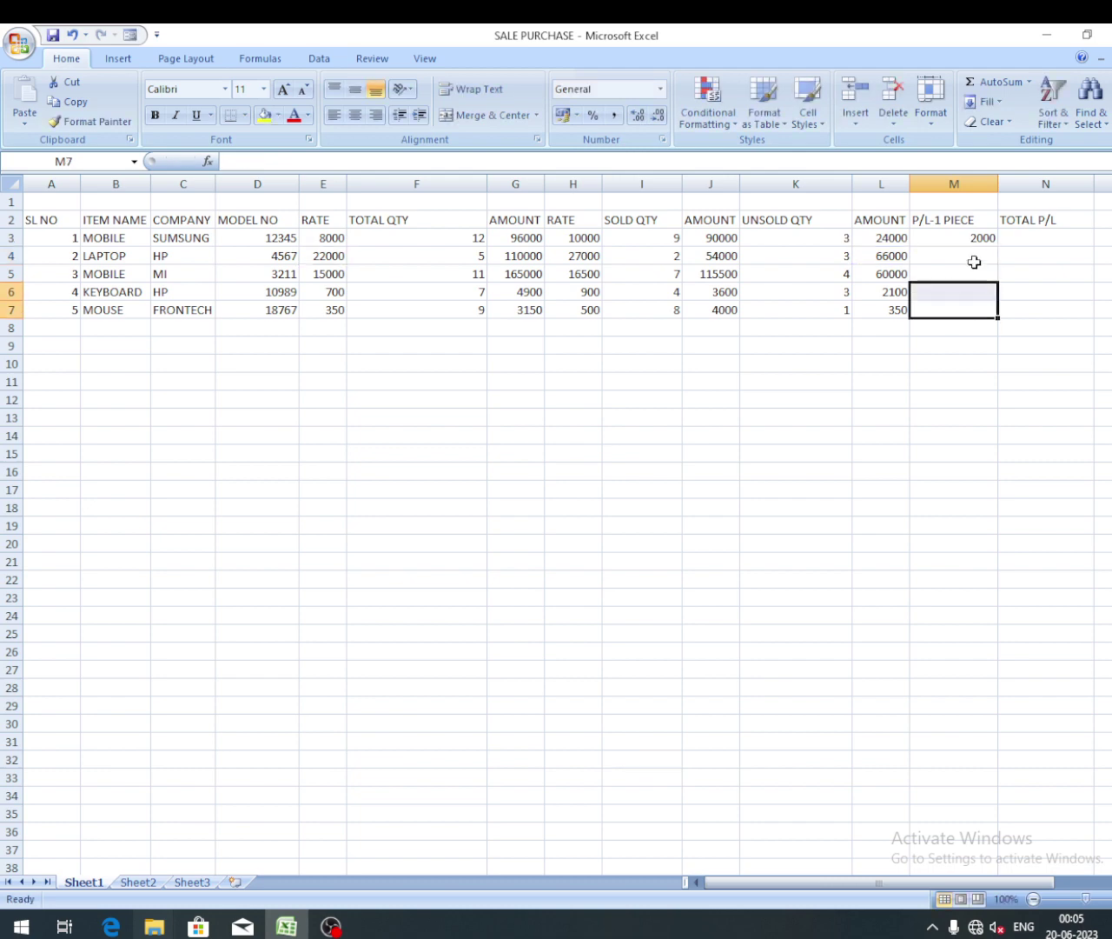
click(987, 236)
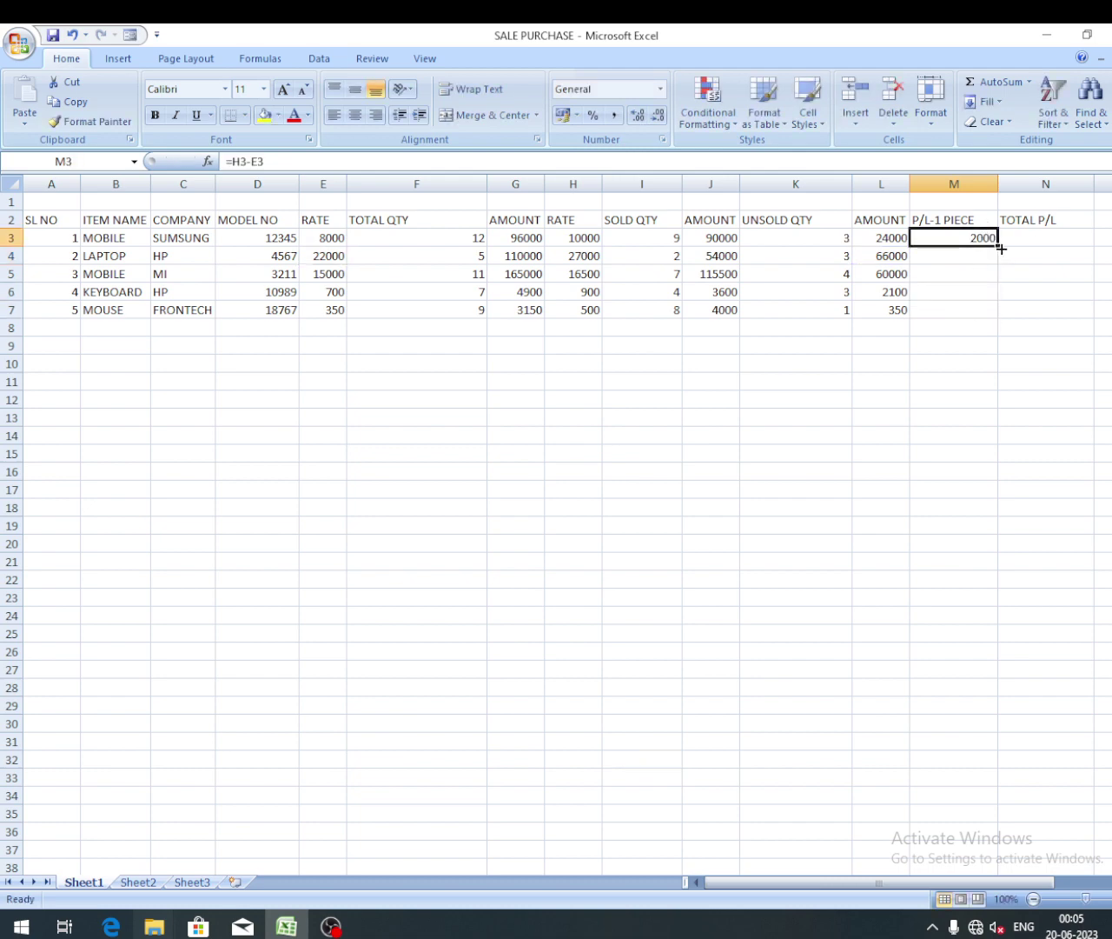
drag(1000, 244, 988, 313)
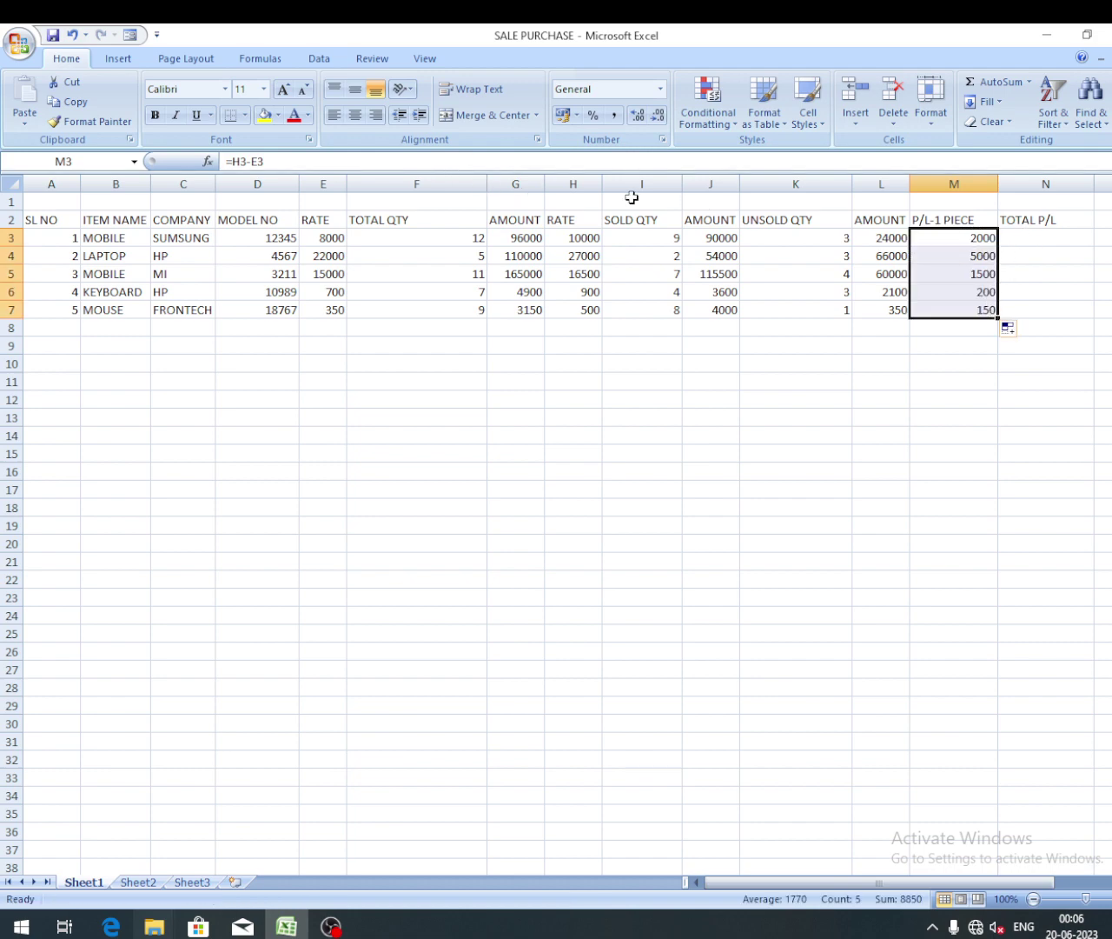
click(945, 237)
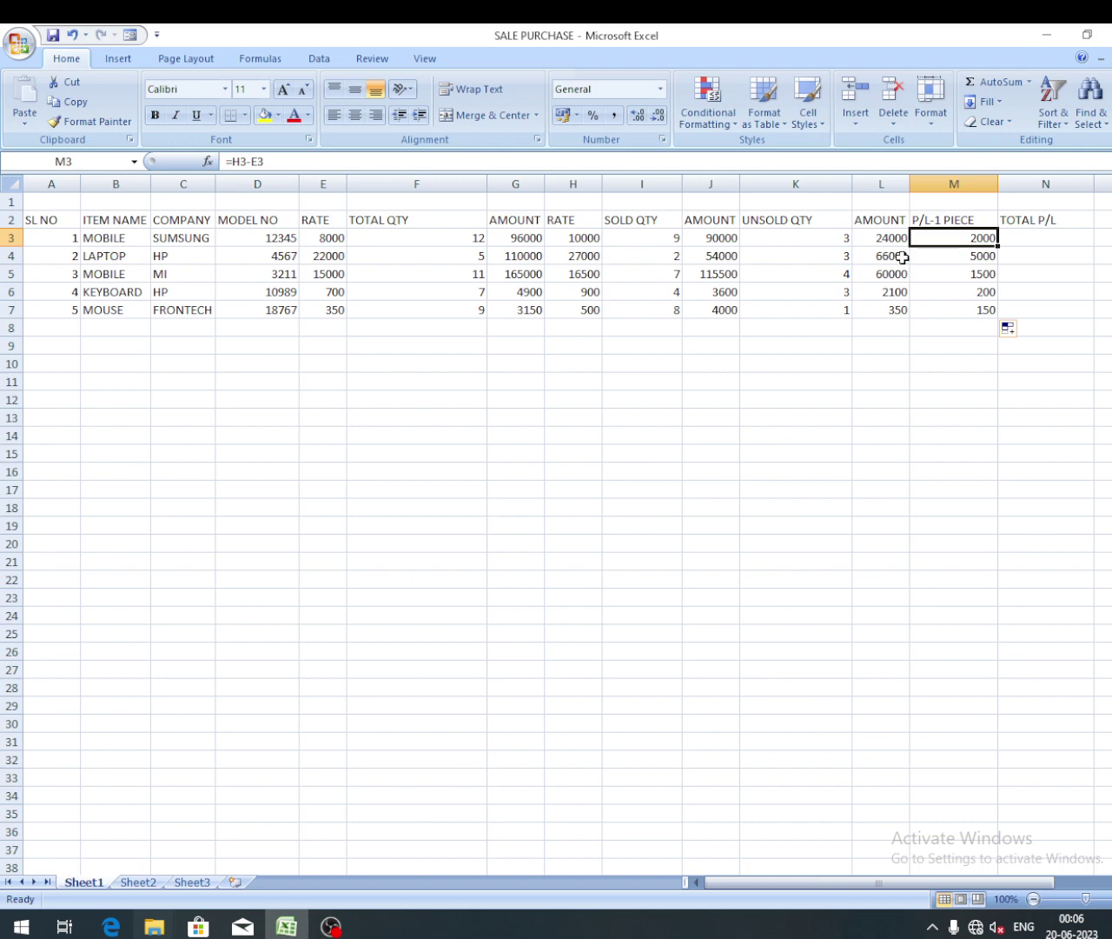
Step: Calculate the first mobile's TOTAL P/L in N3 with the formula =M3*I3
click(1052, 232)
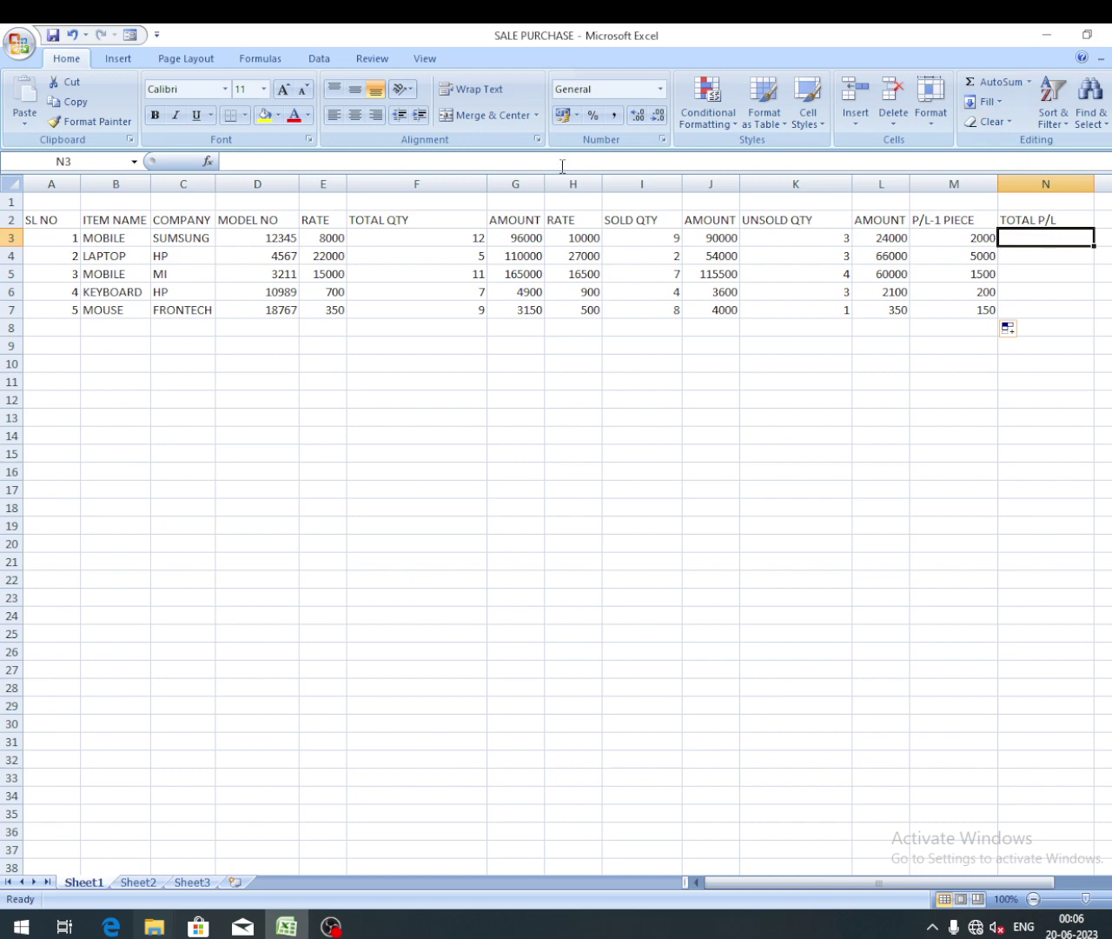
click(262, 160)
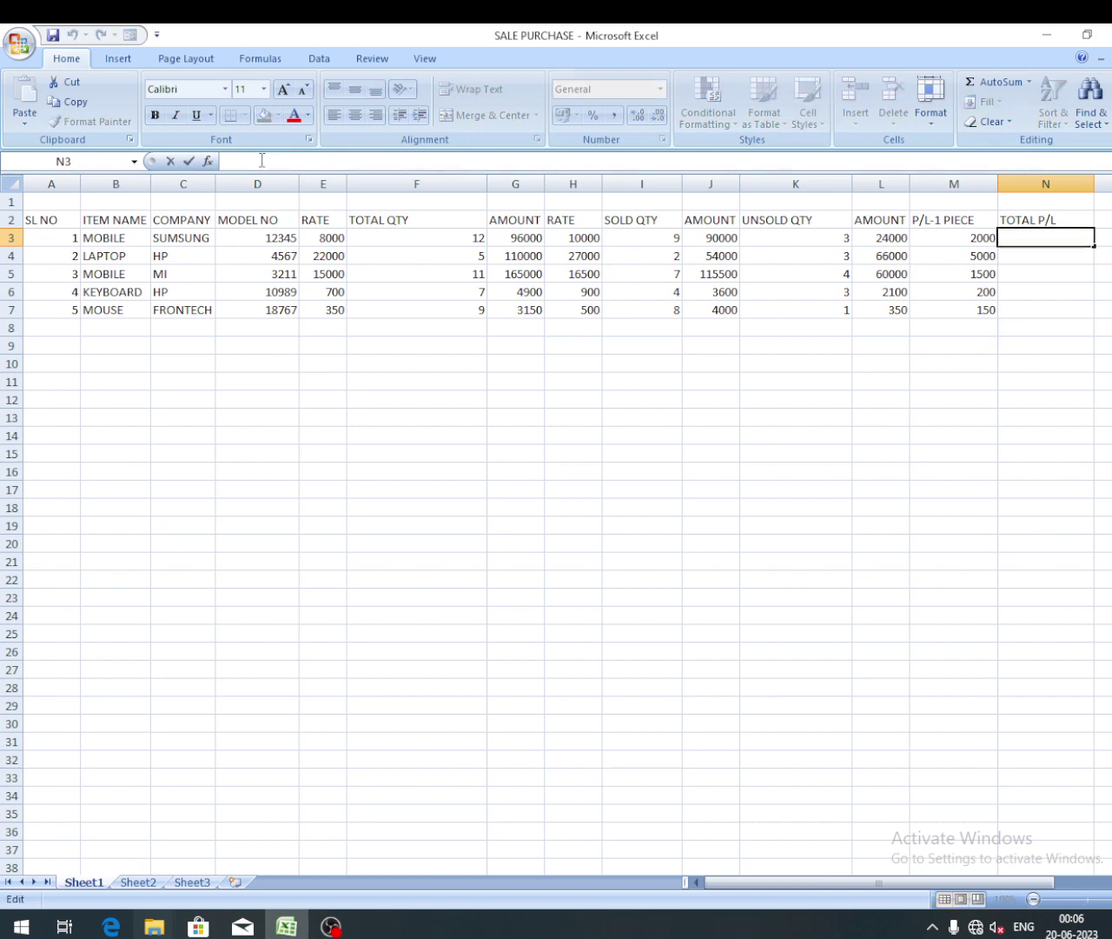
text(=)
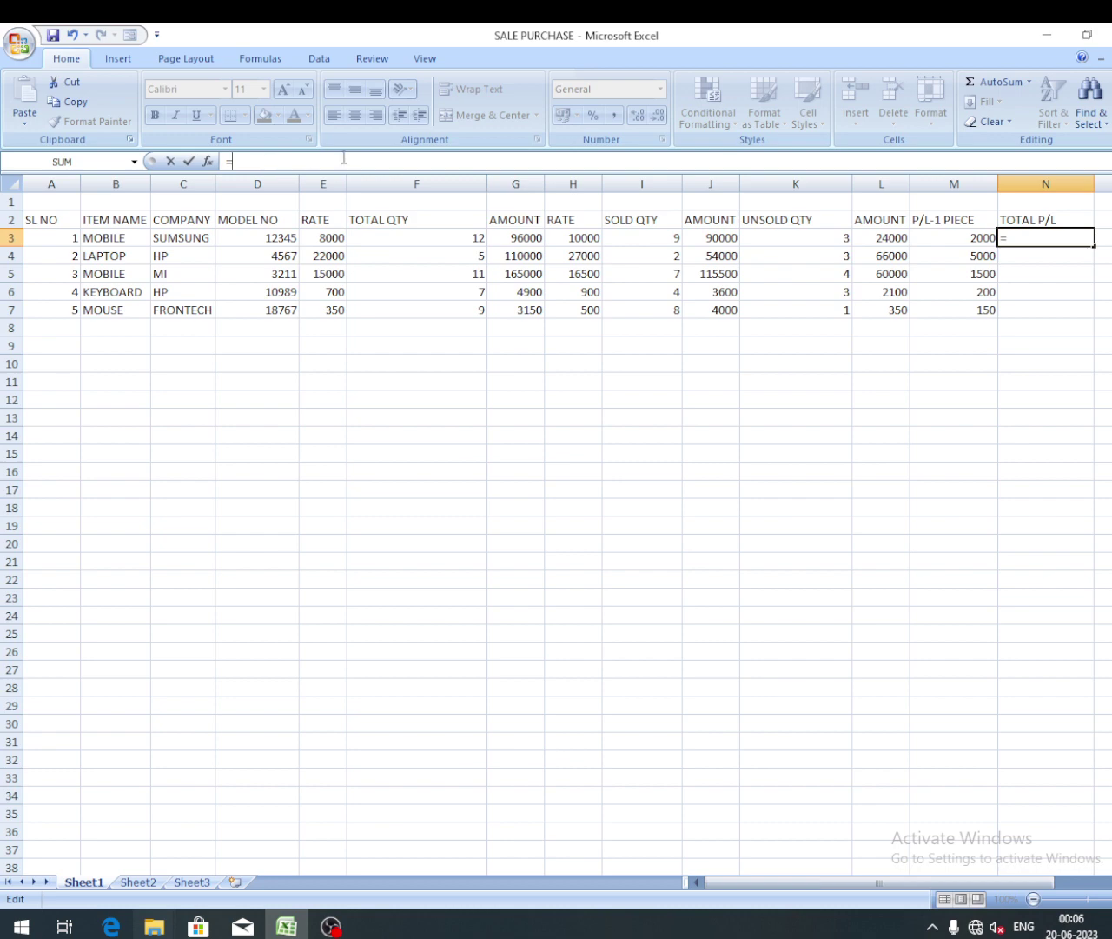
click(970, 237)
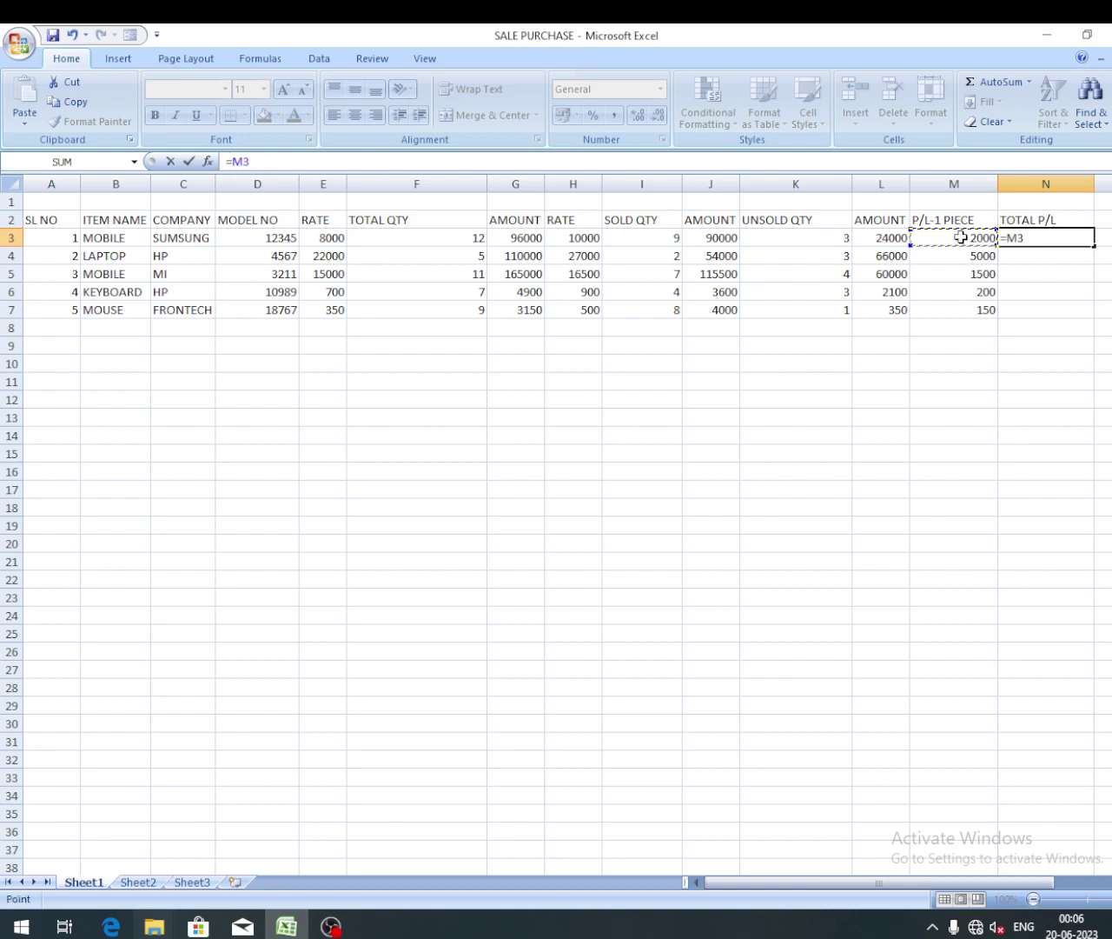
text(*)
click(643, 238)
key(Return)
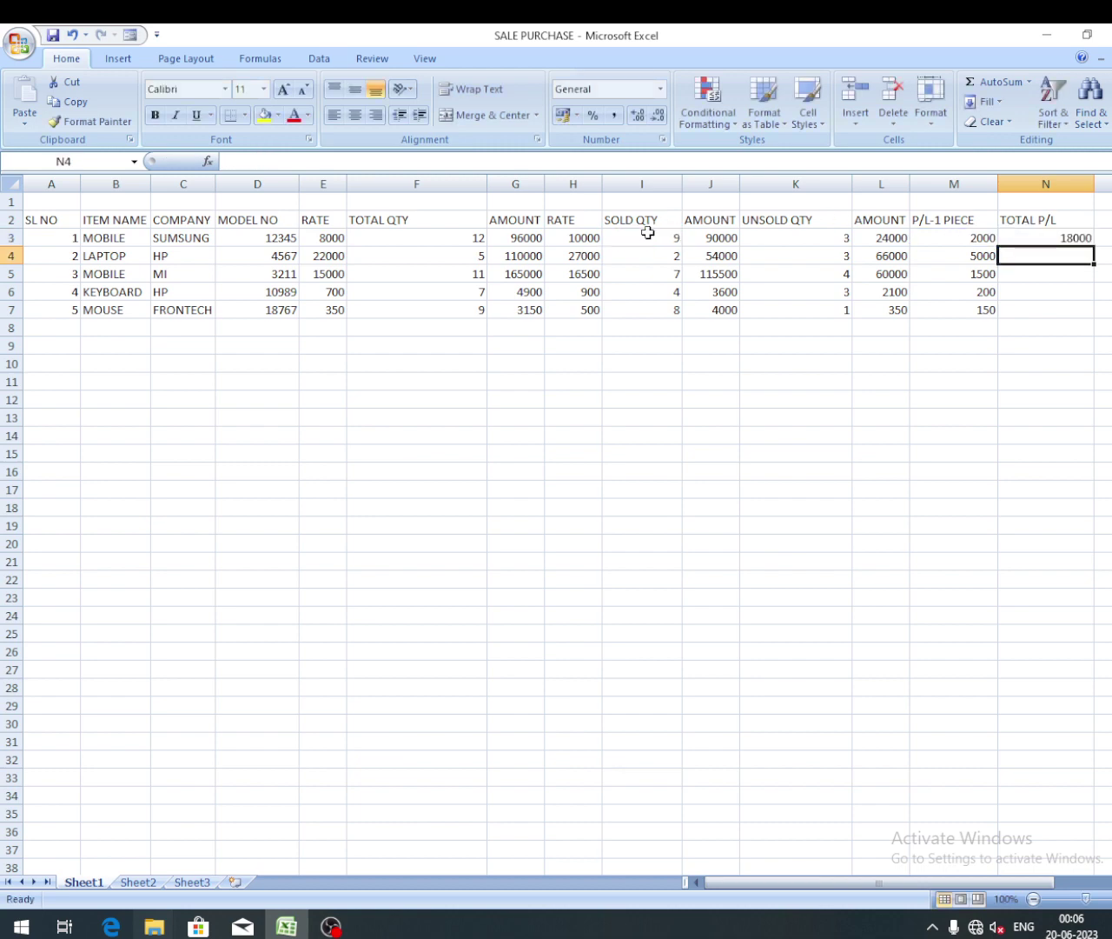
Step: Calculate the laptop's TOTAL P/L in N4 with the formula =M4*I4
text(=)
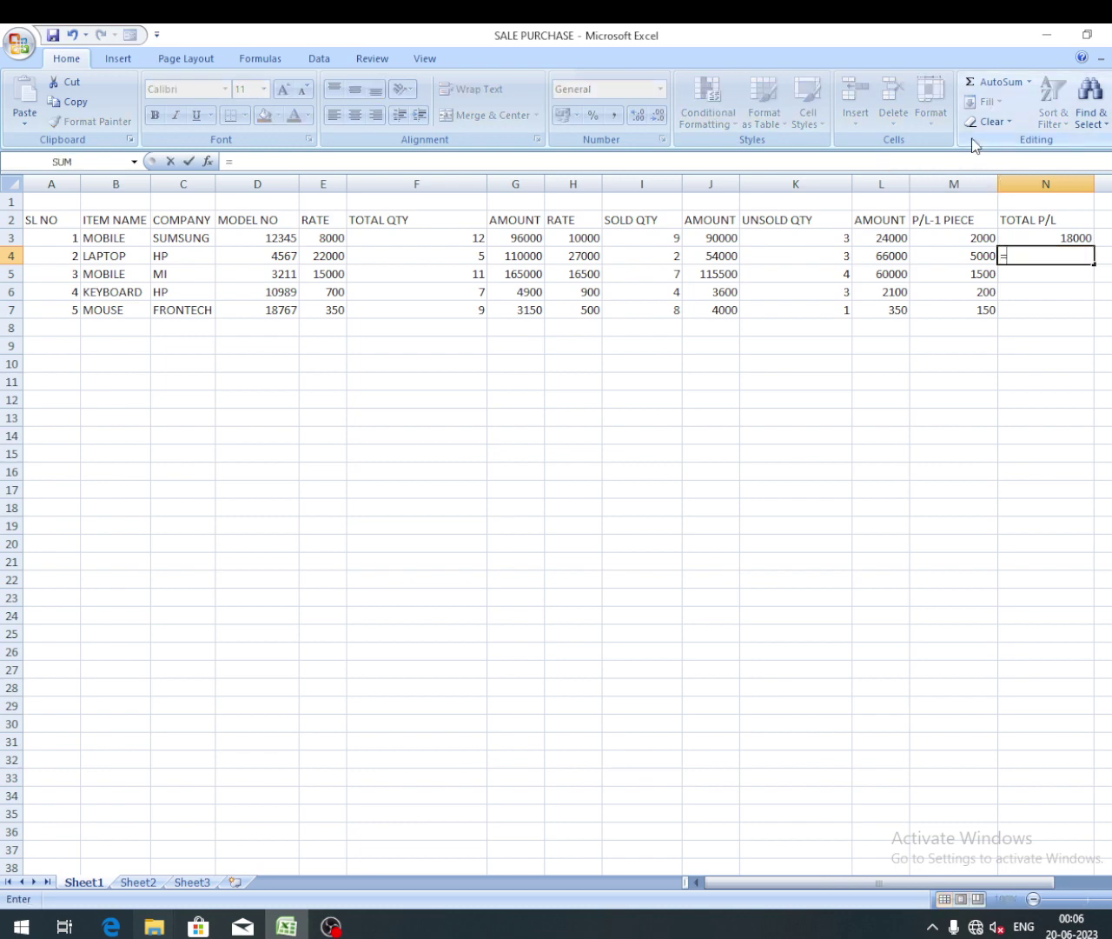
click(983, 255)
text(*)
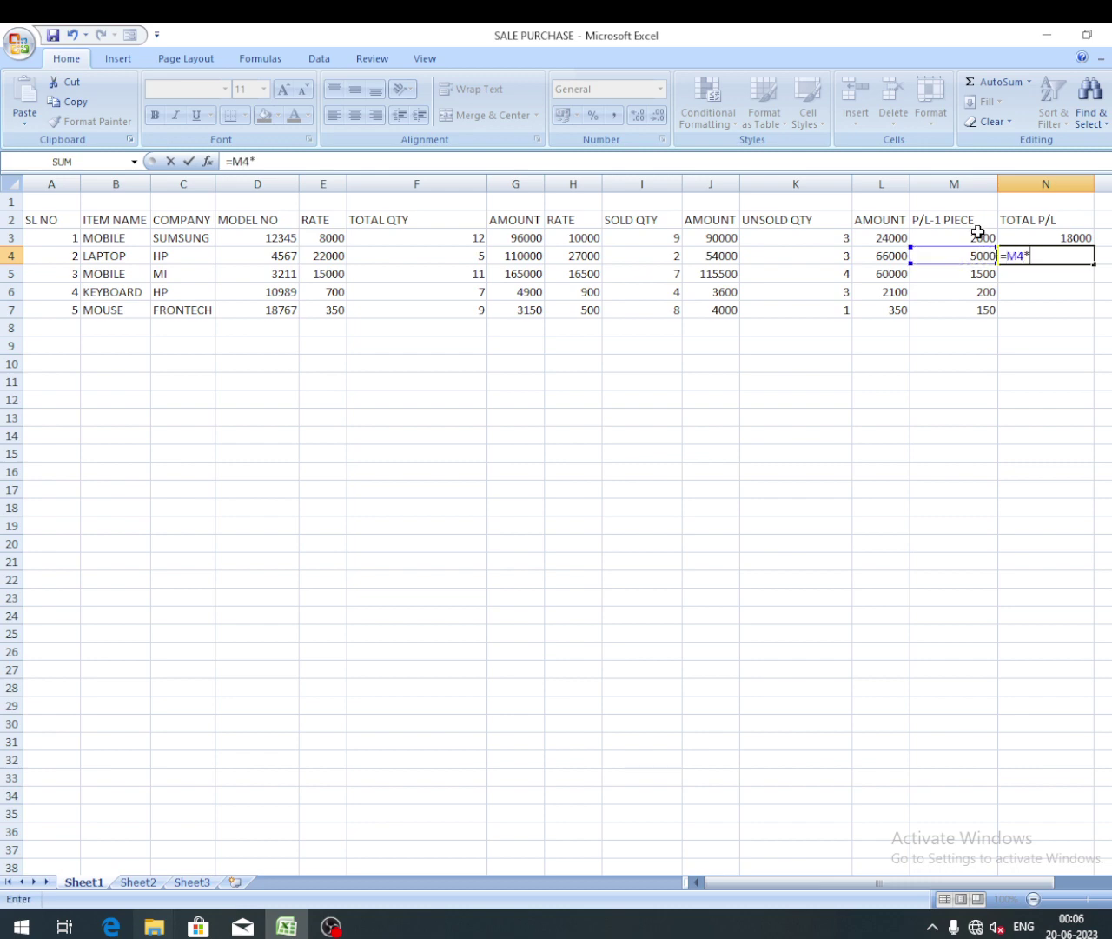
click(662, 253)
key(Return)
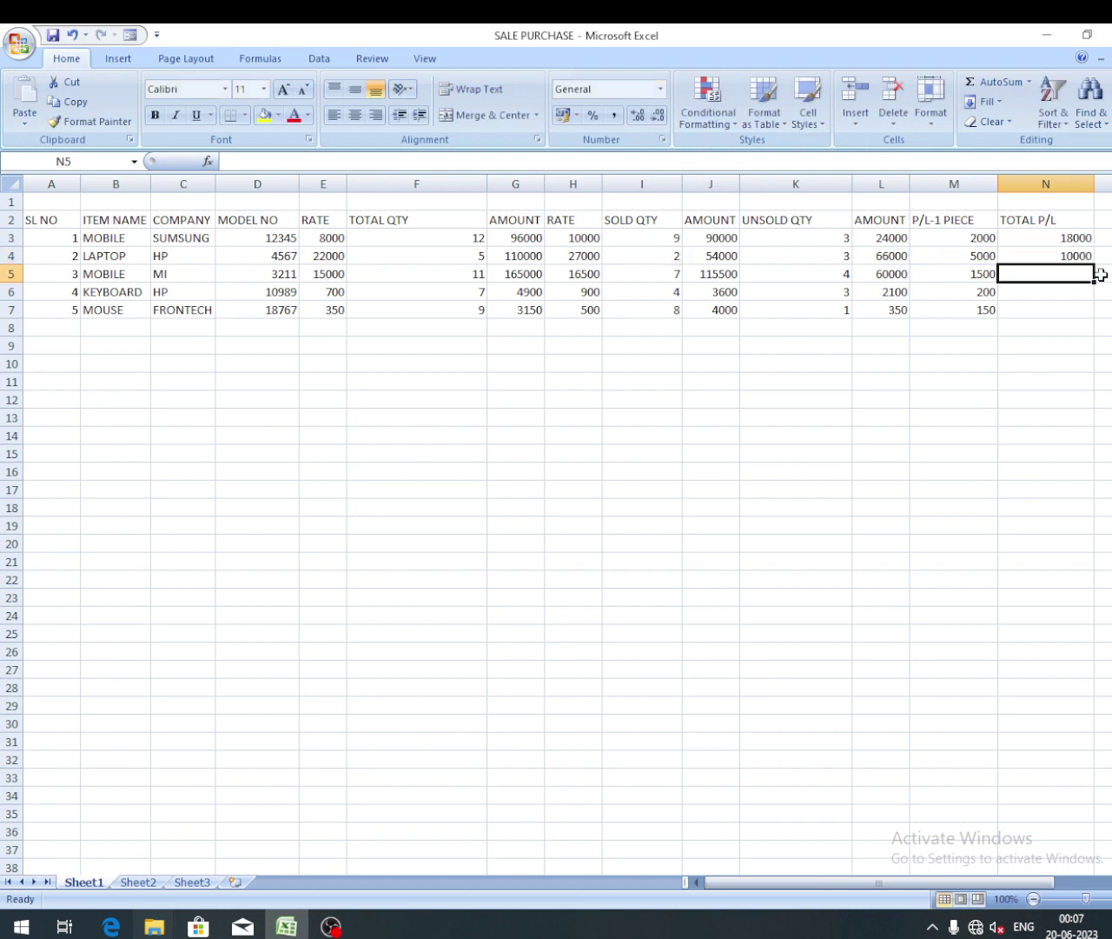
Step: Extend the TOTAL P/L formula from N3 down to N7
drag(1068, 243, 1098, 322)
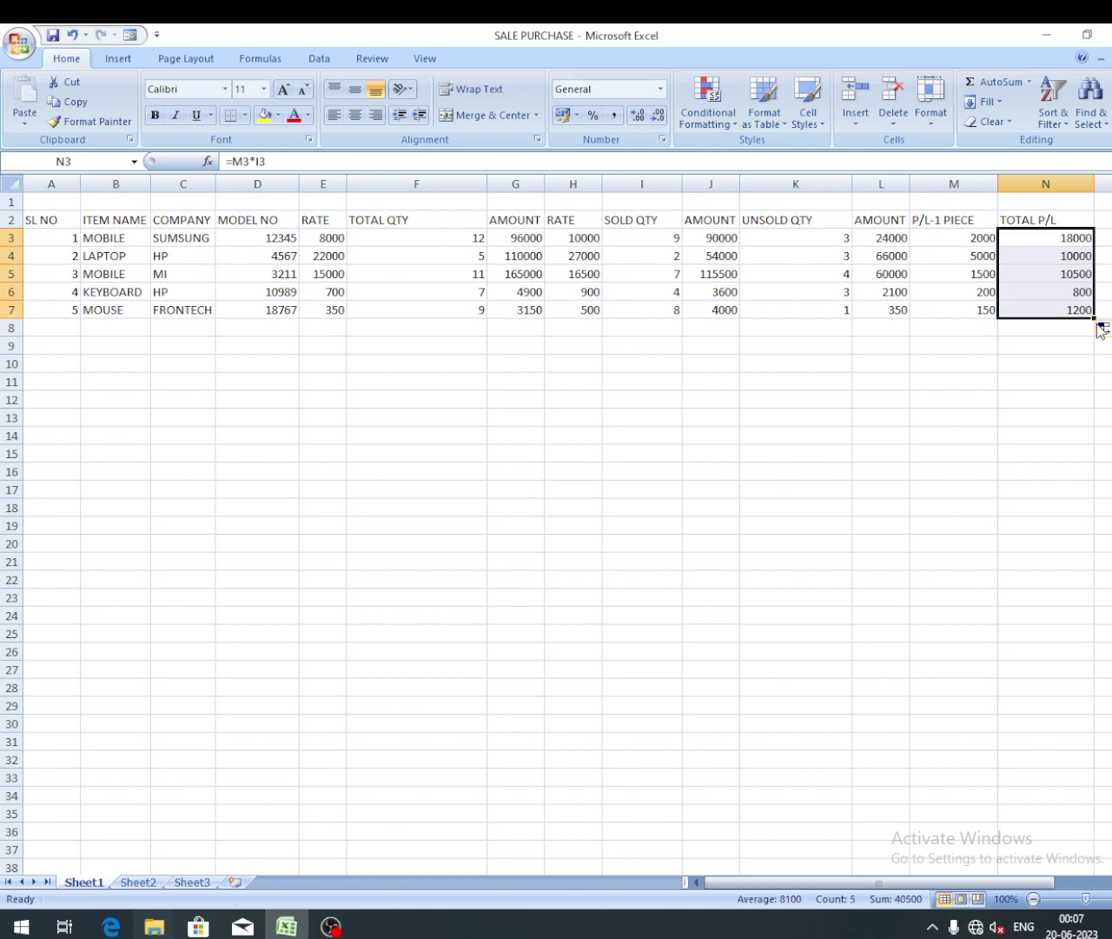
click(646, 415)
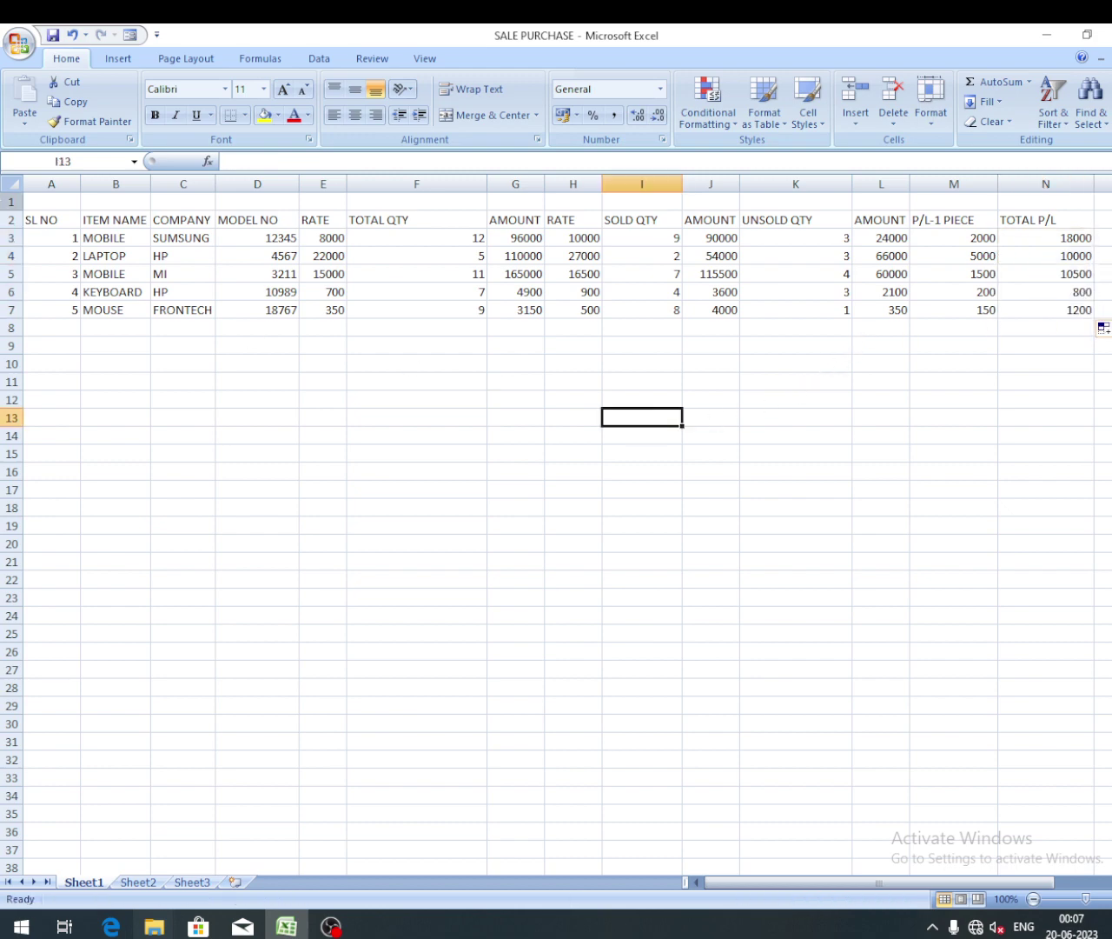
Step: Apply all borders to the table range A2:N7
drag(26, 218, 1095, 316)
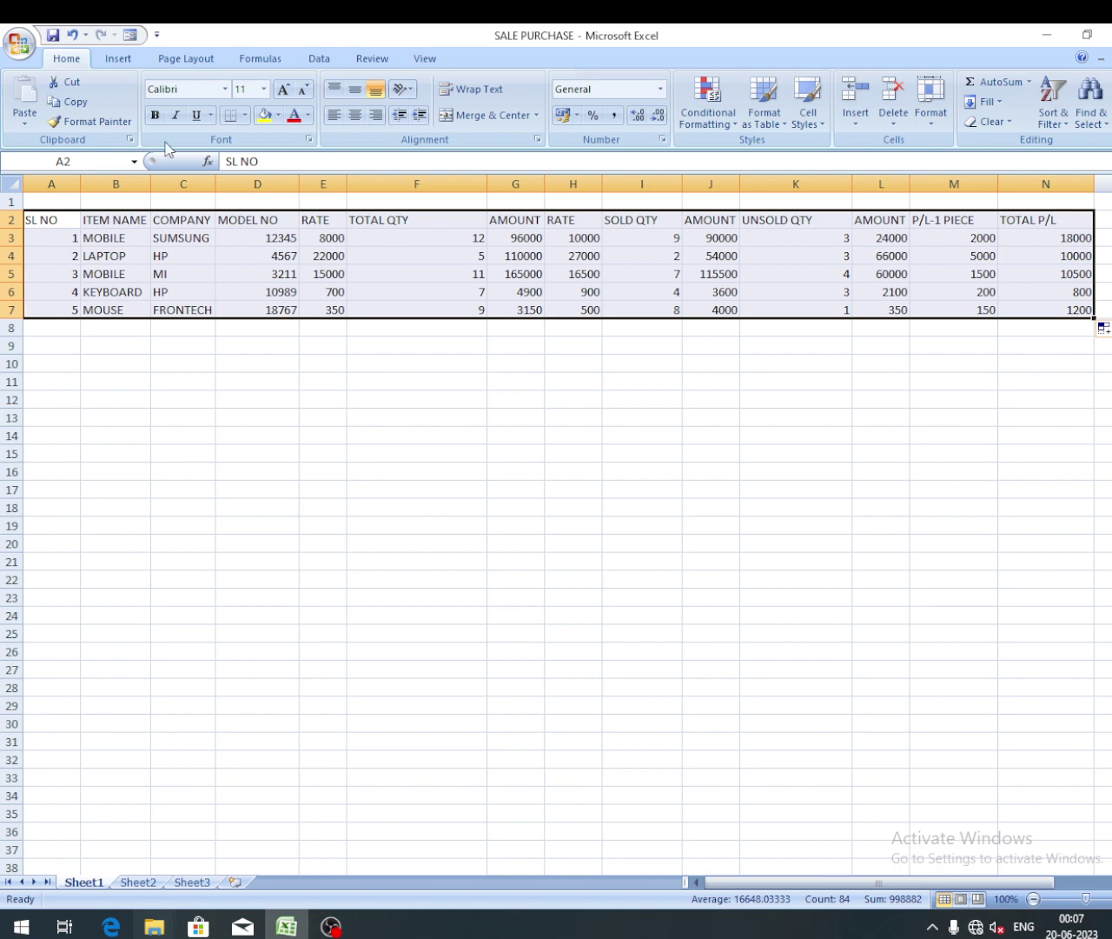
click(245, 116)
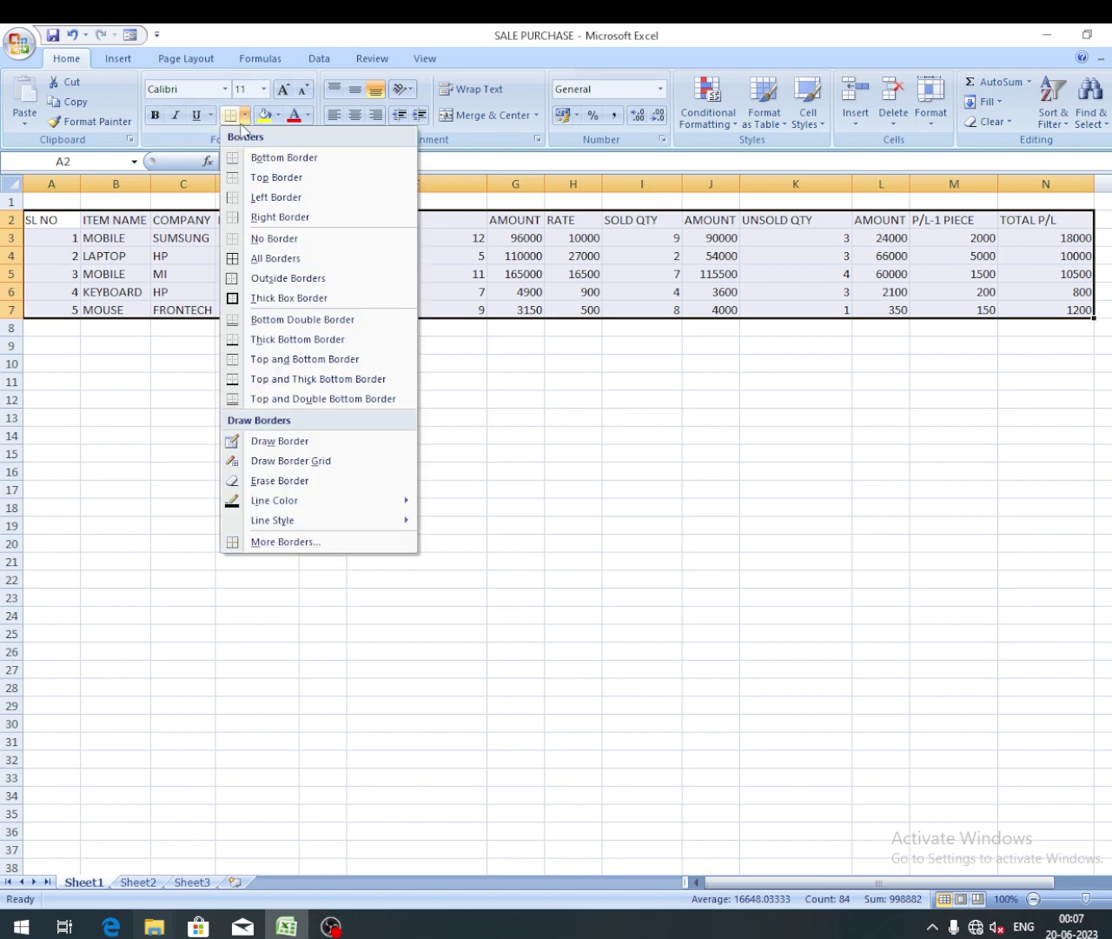
click(257, 259)
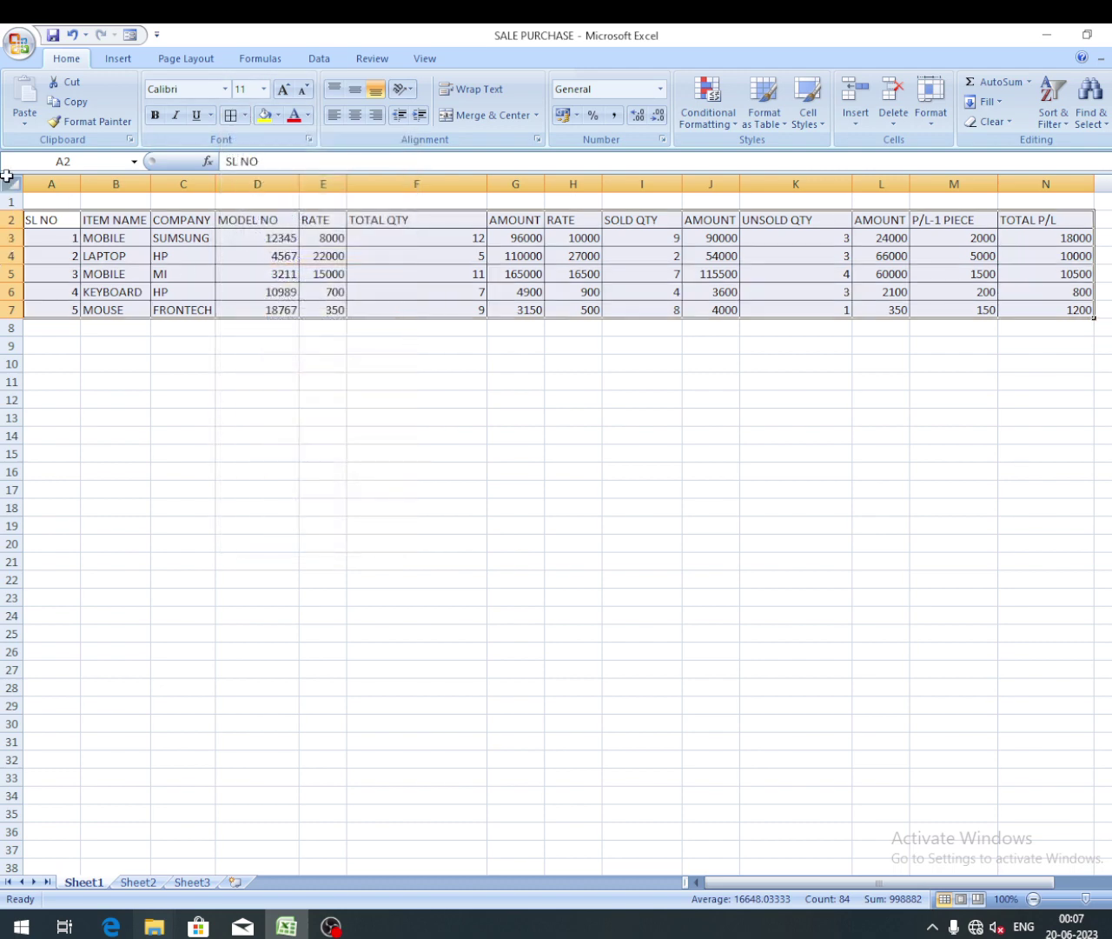
Step: Increase the height of all rows in the sheet evenly to nearly three times their size
click(9, 184)
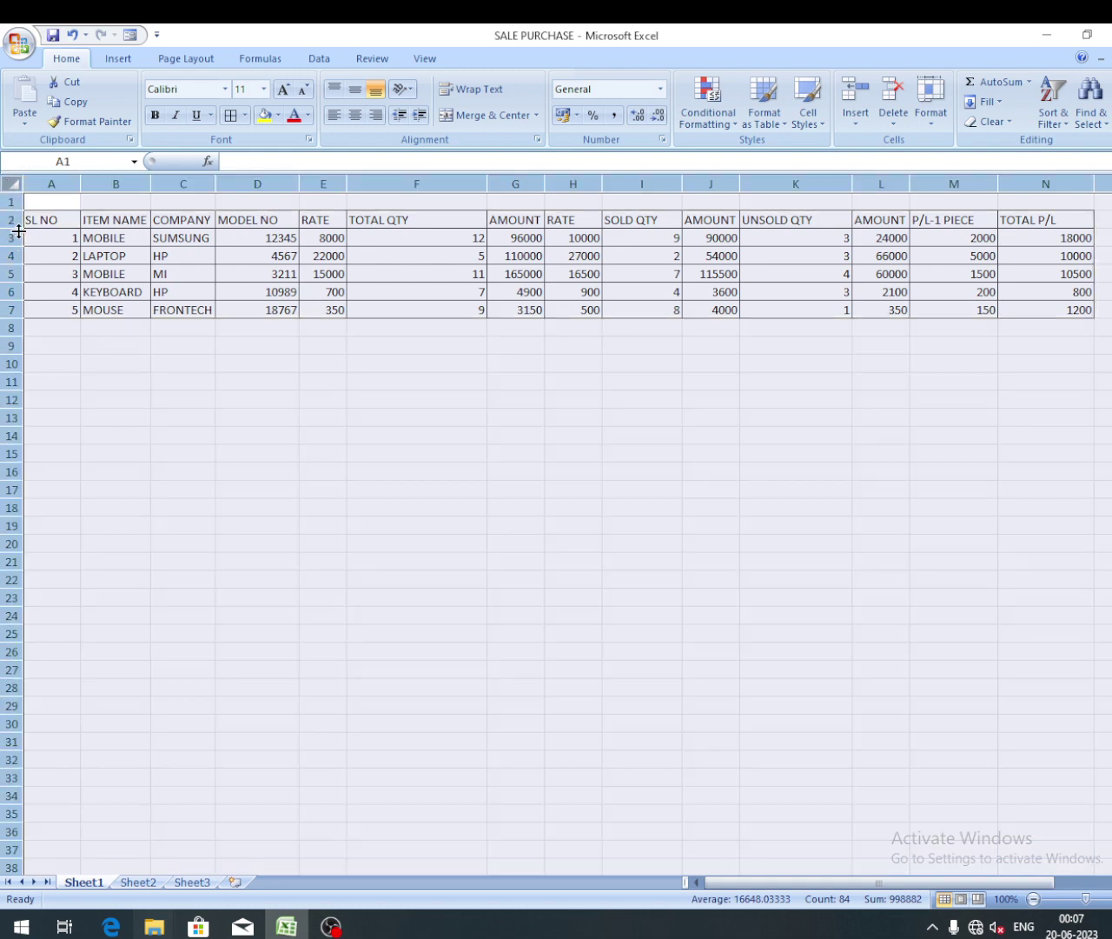
drag(19, 231, 1030, 526)
click(295, 608)
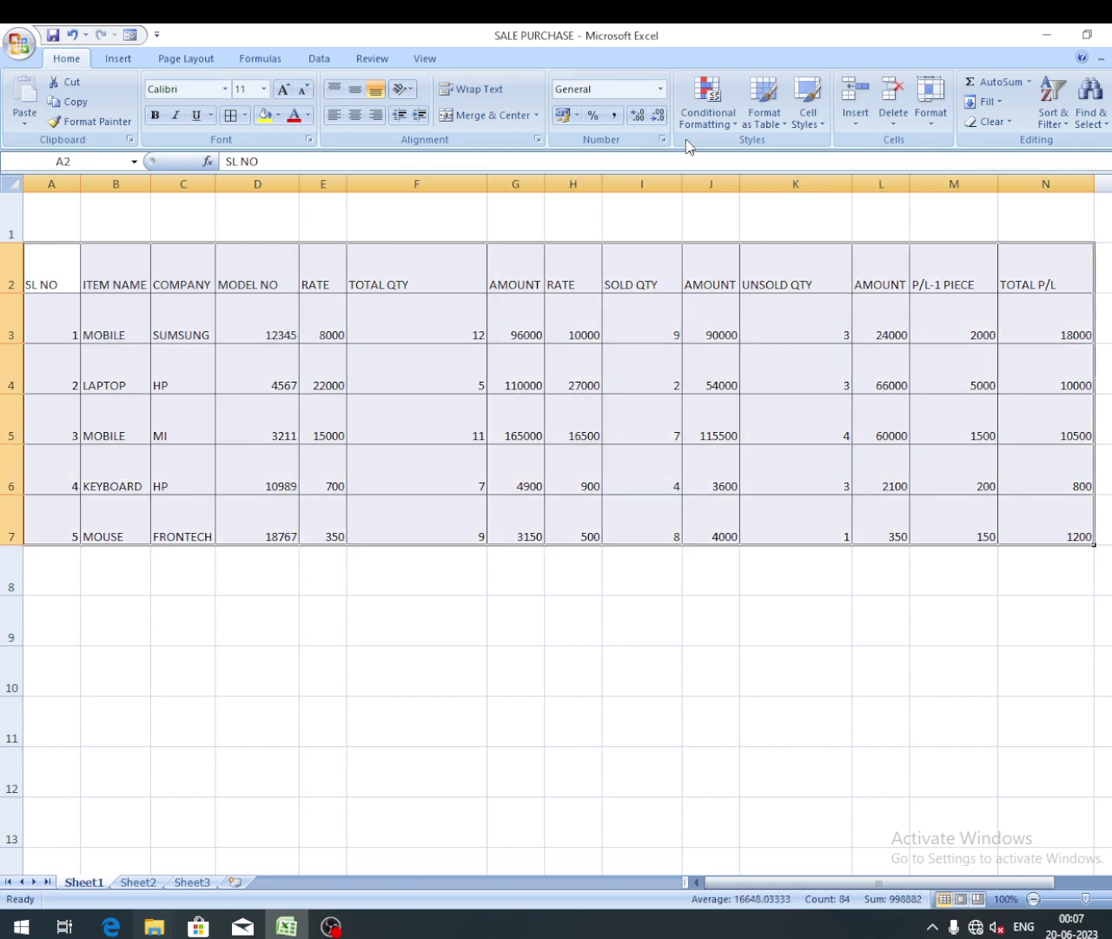
Step: Center the contents of the table A2:N7 both horizontally and vertically
click(355, 124)
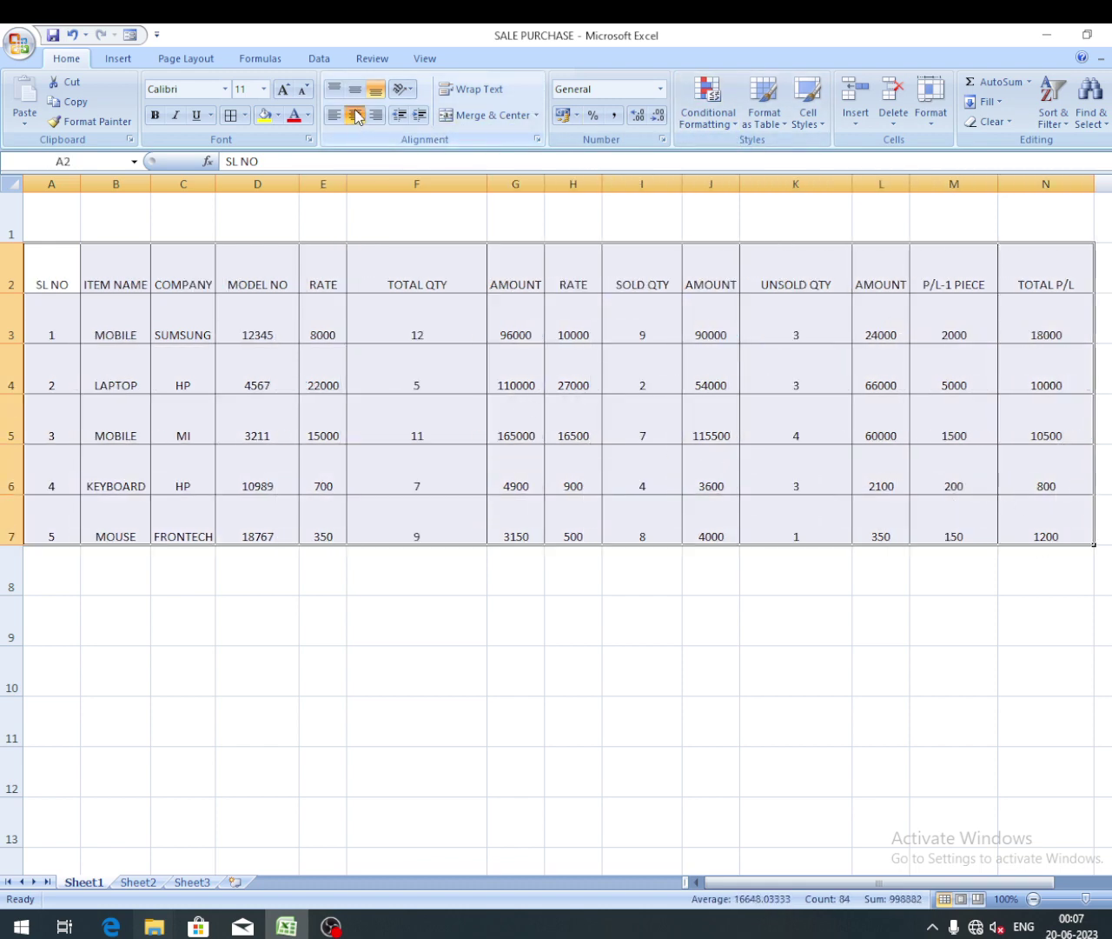
click(355, 90)
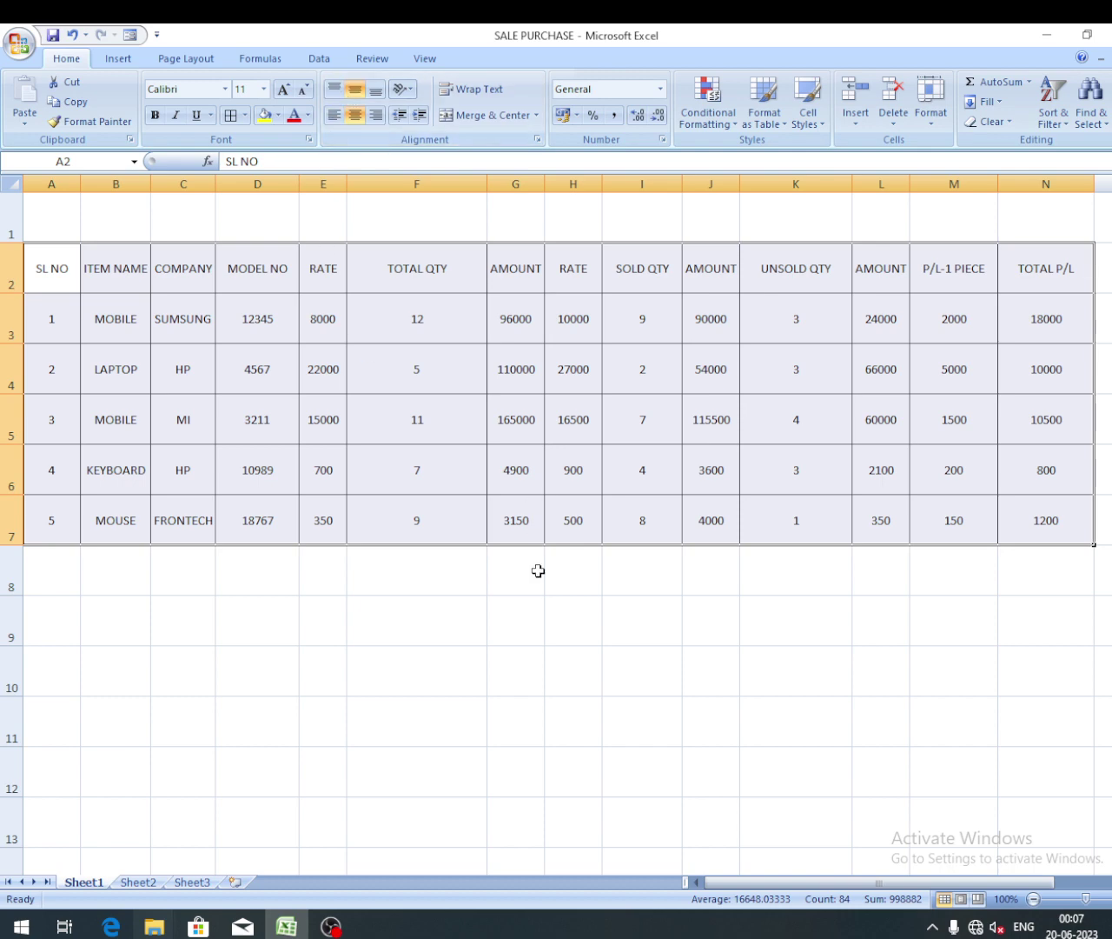
drag(539, 571, 435, 571)
Step: Fill the header row A2:N2 with light green and set its font color to red
drag(55, 263, 1047, 271)
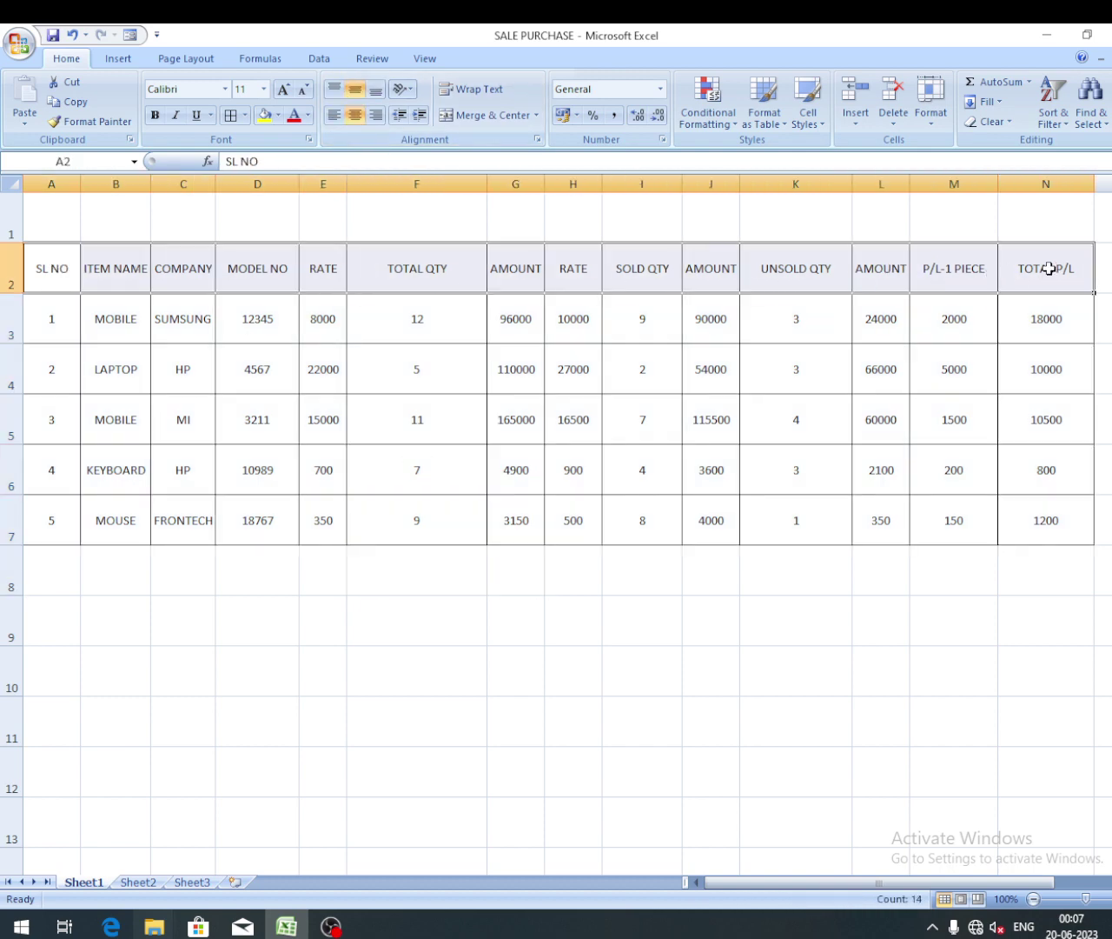
click(278, 116)
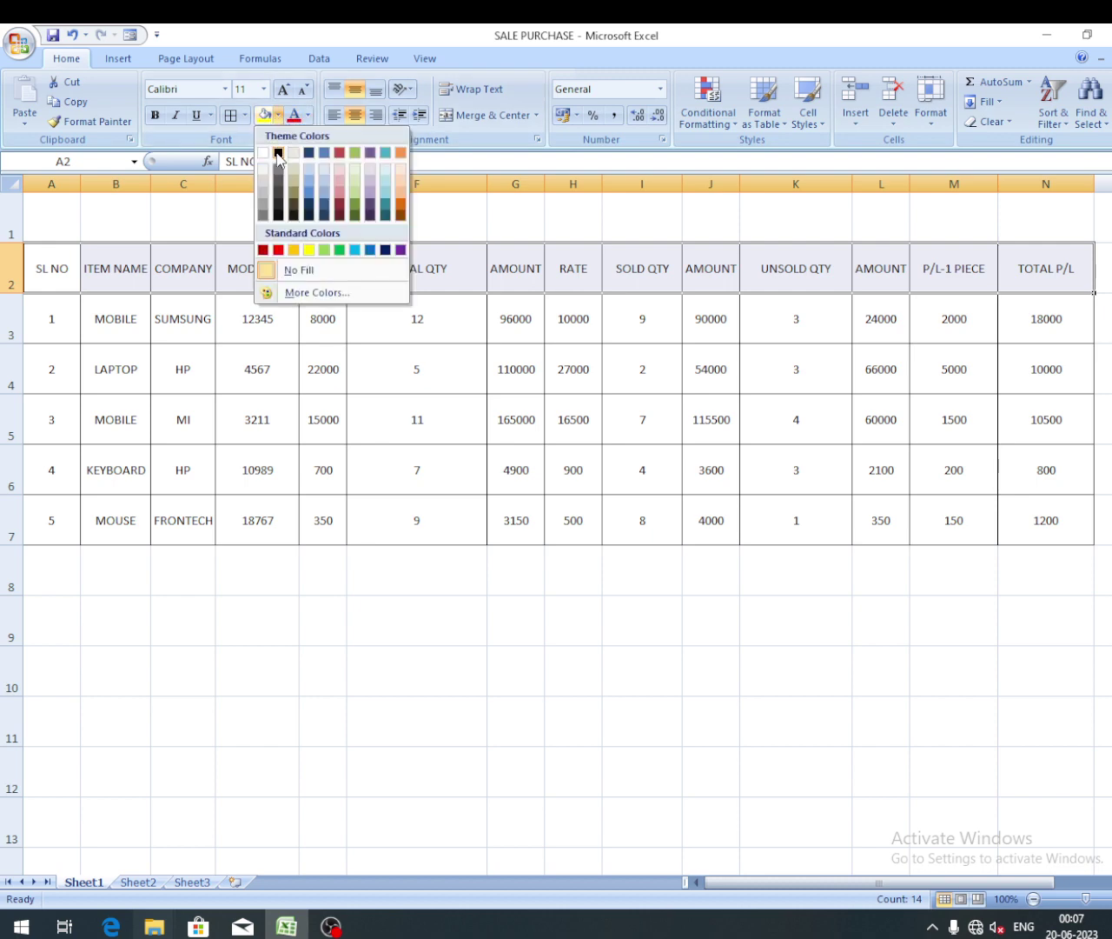
click(360, 176)
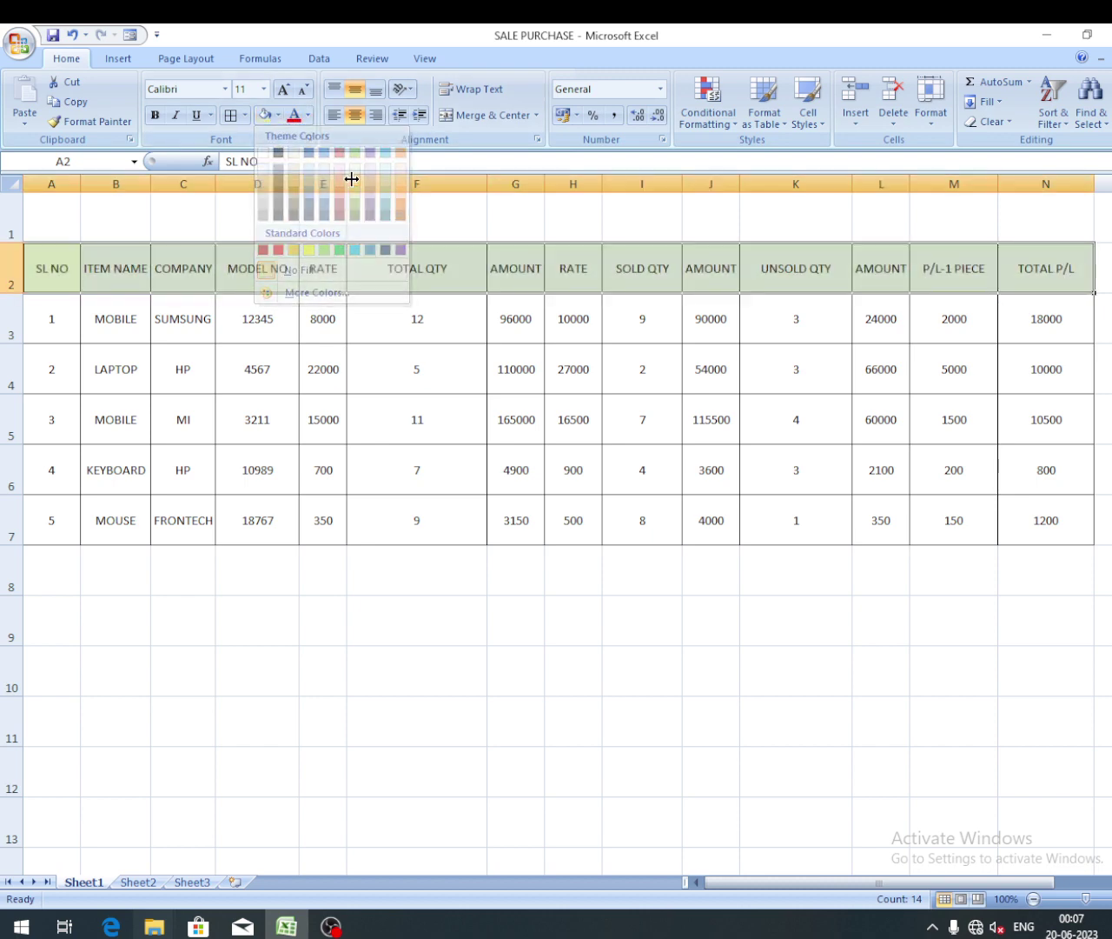
click(308, 116)
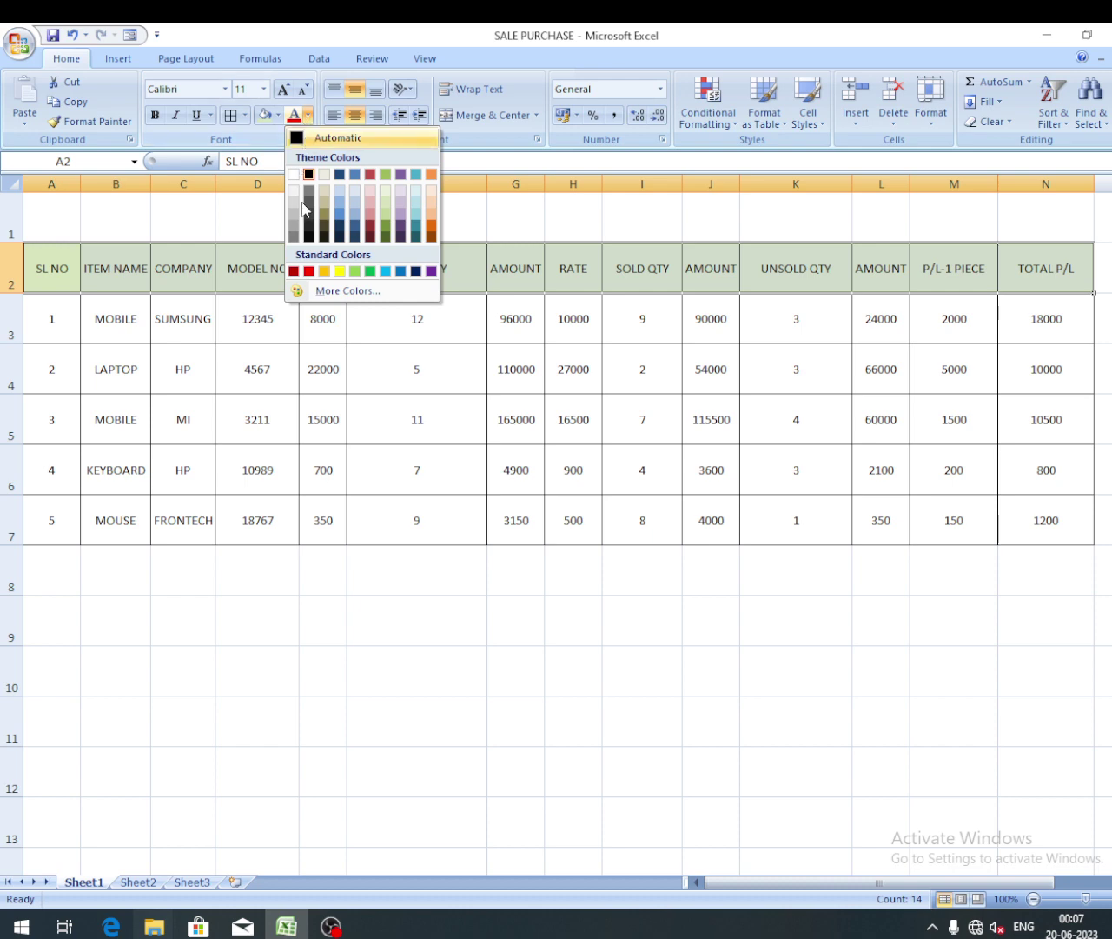
click(308, 272)
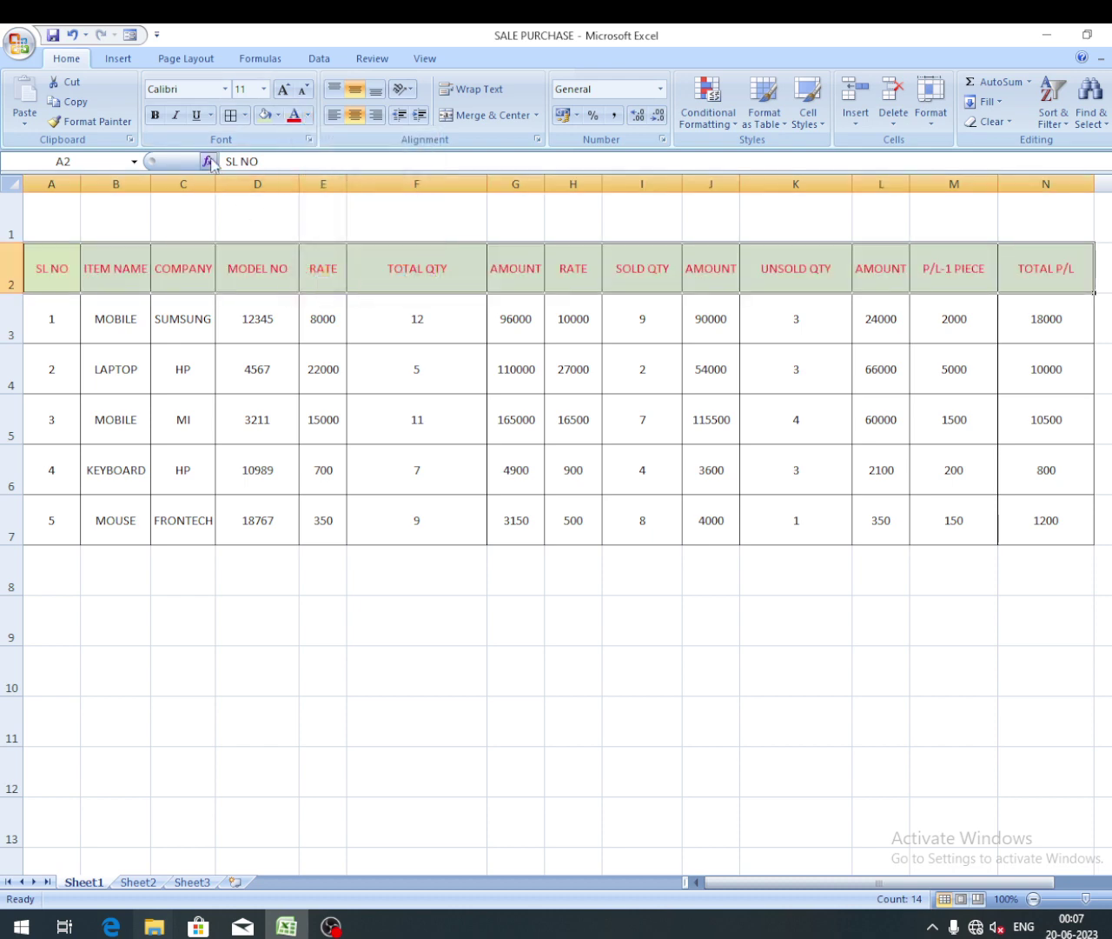
Step: Make the header row text bold and enlarge it to size 16
click(155, 116)
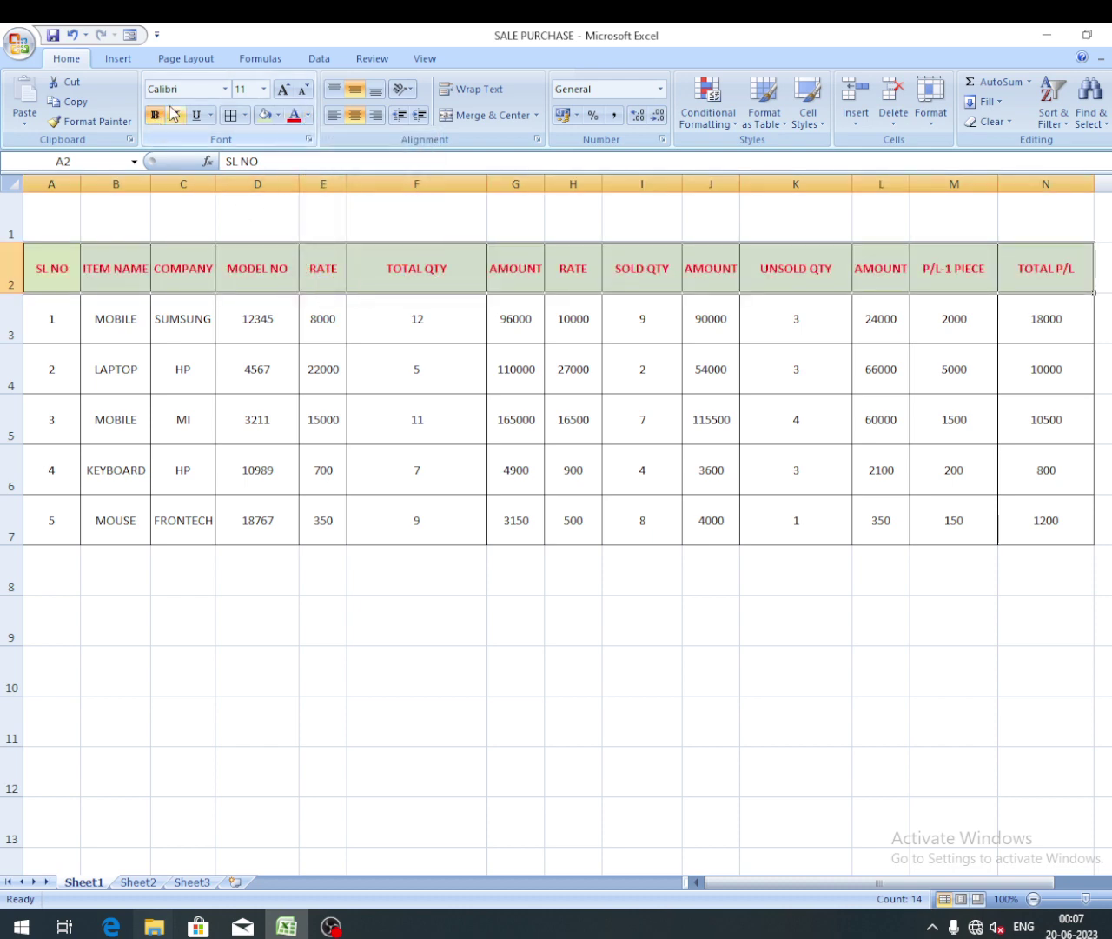
click(284, 90)
click(283, 91)
click(283, 90)
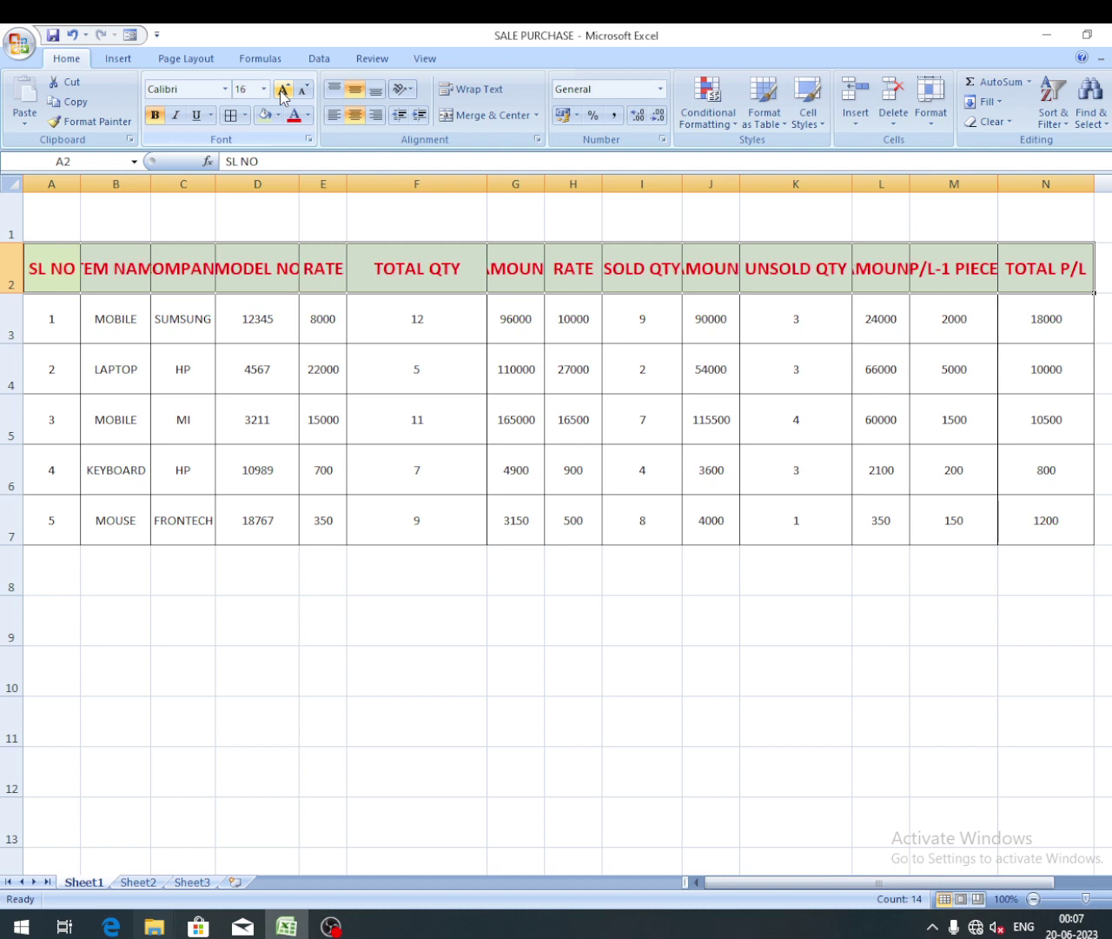
Step: Widen all columns of the sheet evenly so that every enlarged heading fits
click(12, 183)
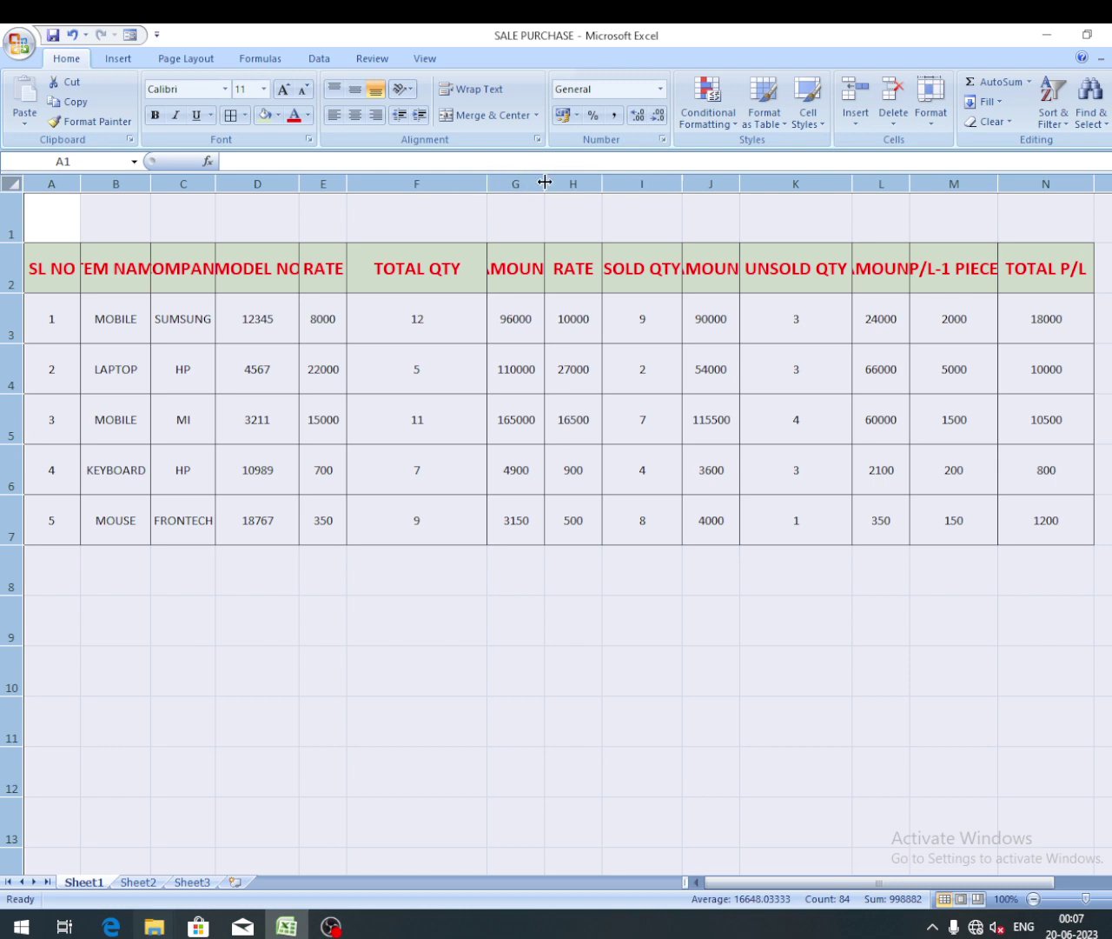
drag(544, 183, 634, 181)
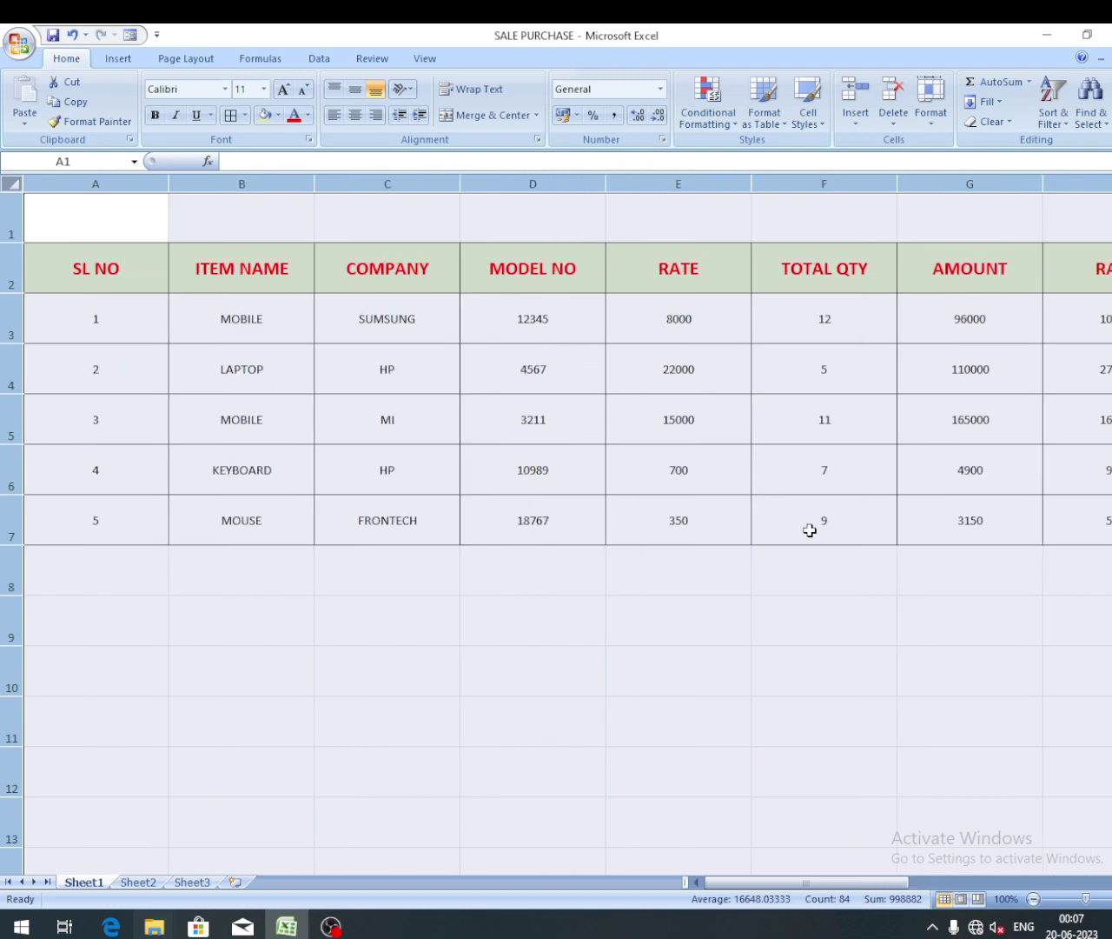
Step: Fill the item names in B3:B7 with light blue and set their font color to purple
drag(891, 888, 922, 869)
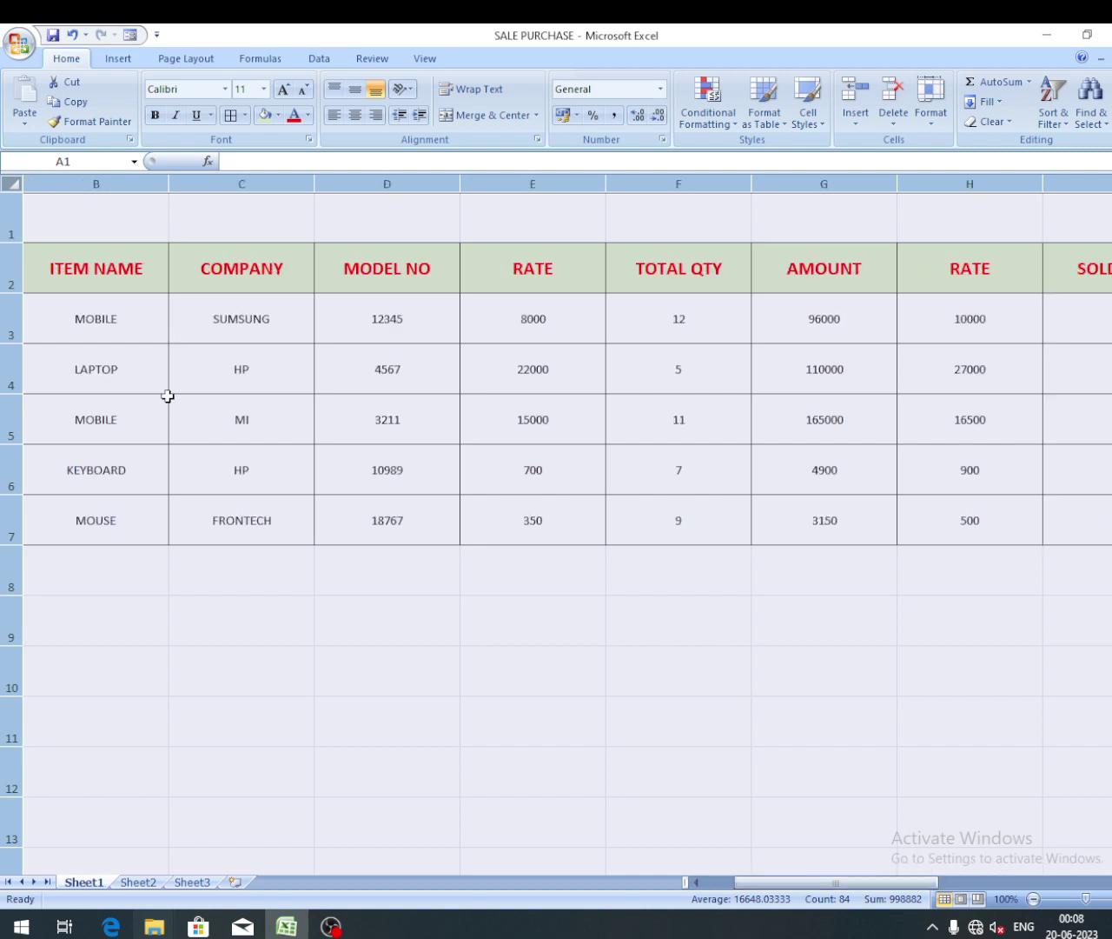
click(158, 515)
drag(113, 319, 105, 512)
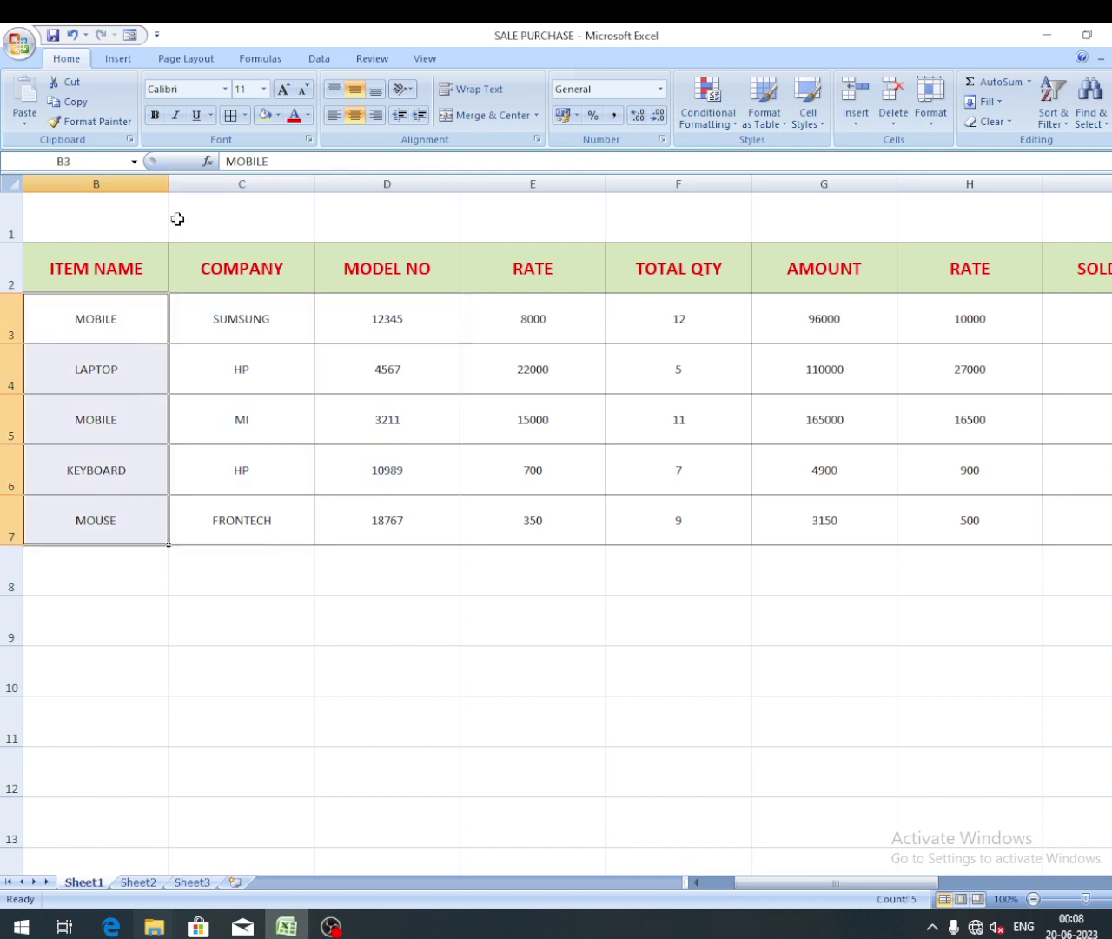
click(278, 115)
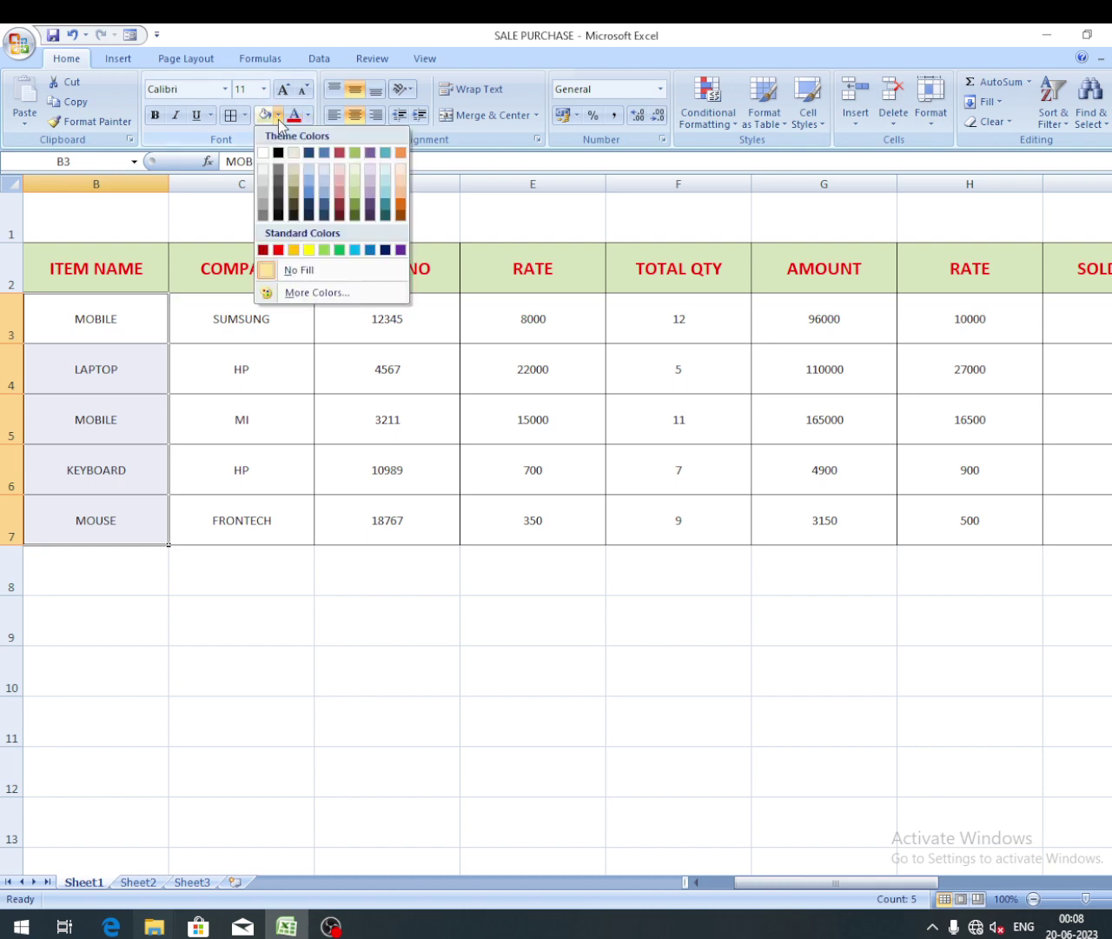
click(323, 181)
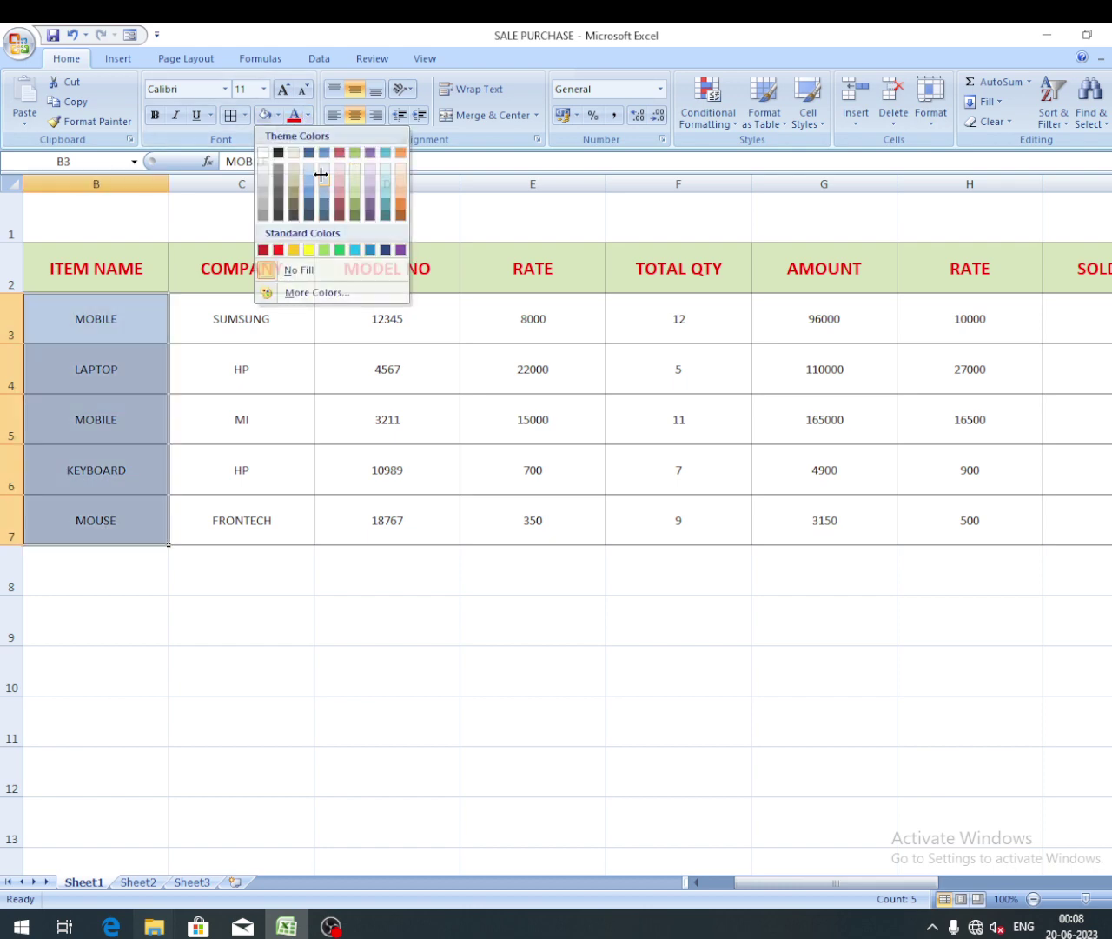
click(307, 115)
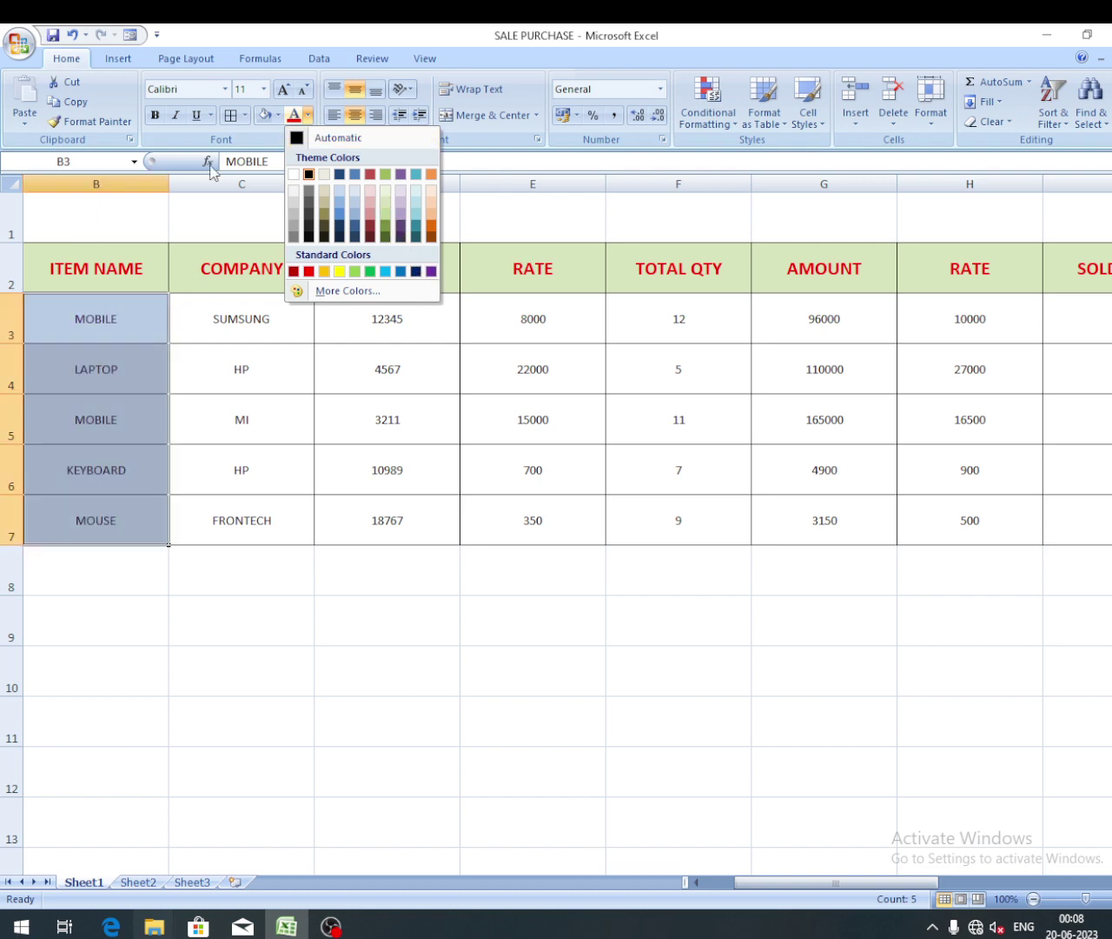
click(431, 271)
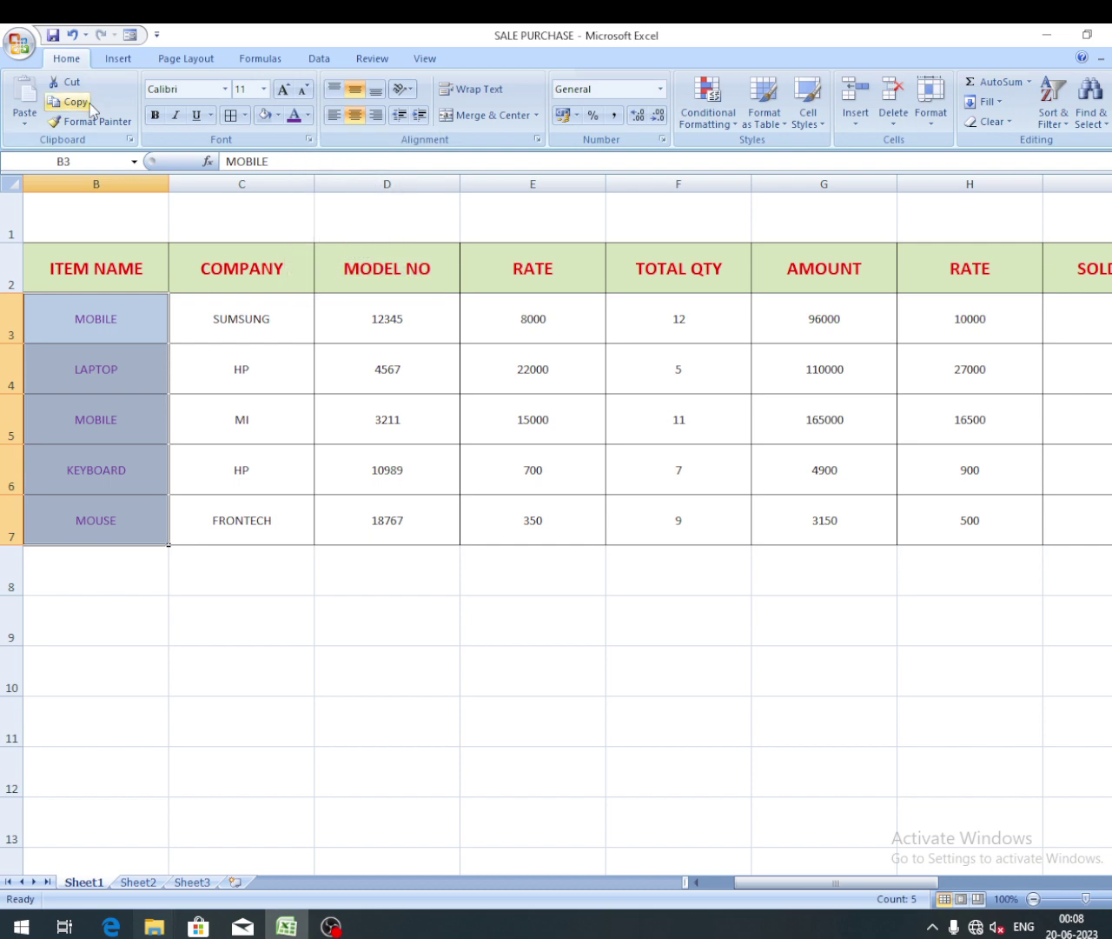
Step: Make the item names in B3:B7 bold and enlarge them to size 12
click(154, 114)
click(287, 92)
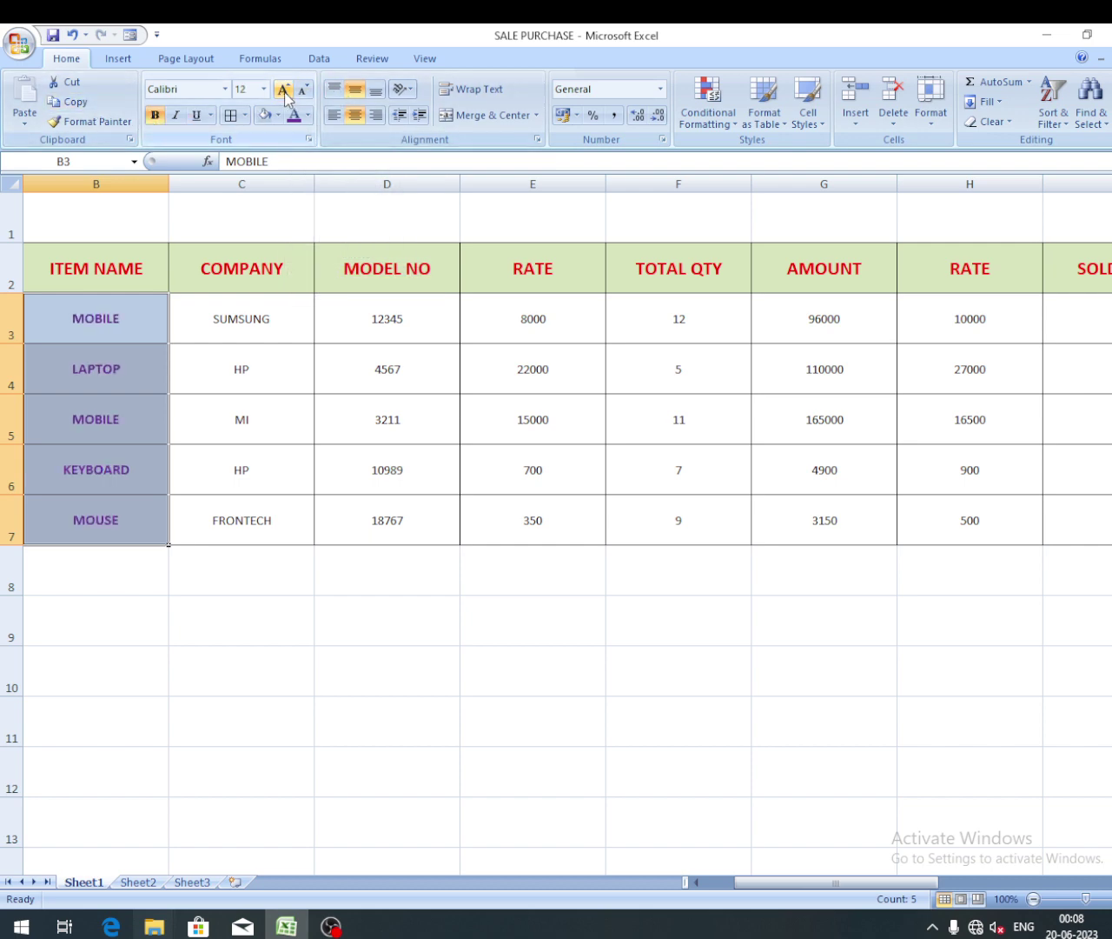
click(368, 621)
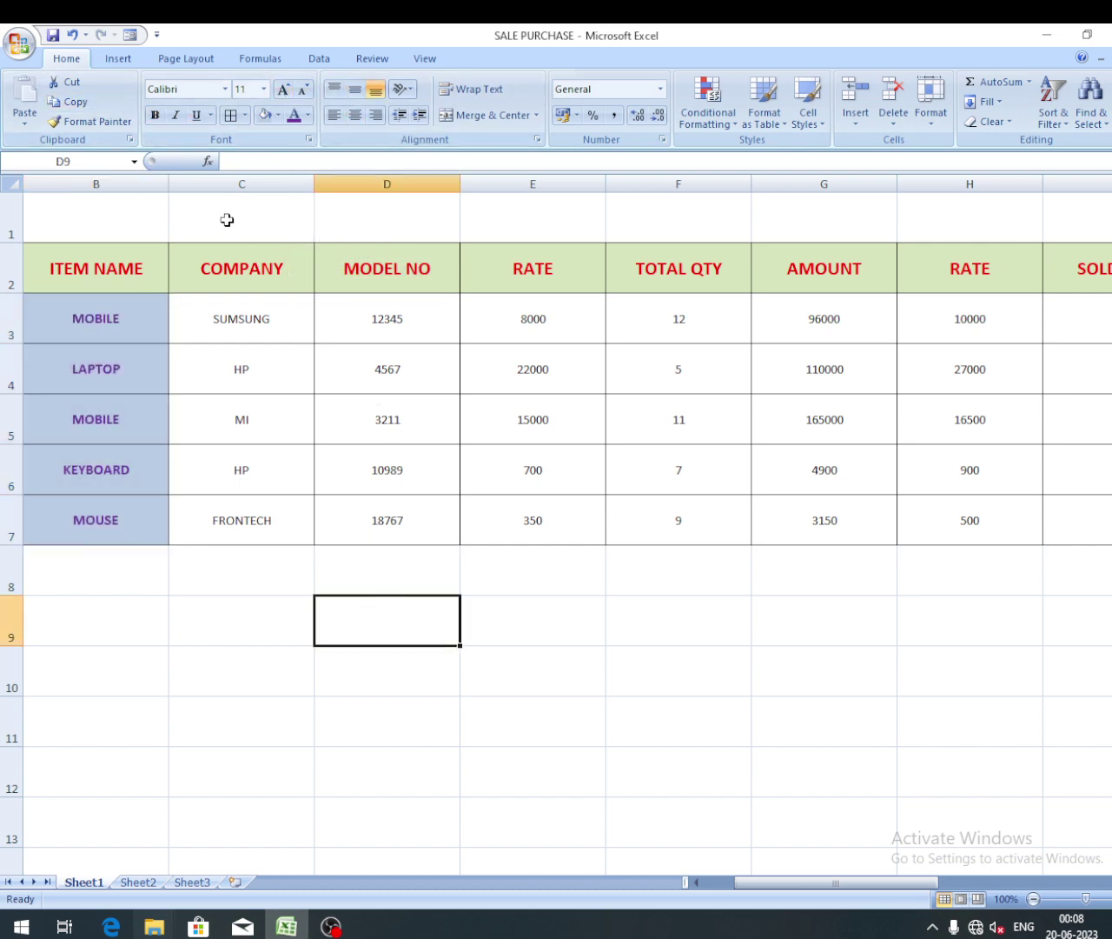
Step: Merge and center cells C1:H1 above the table and enter the title SALE PURCHASE
drag(227, 219, 927, 226)
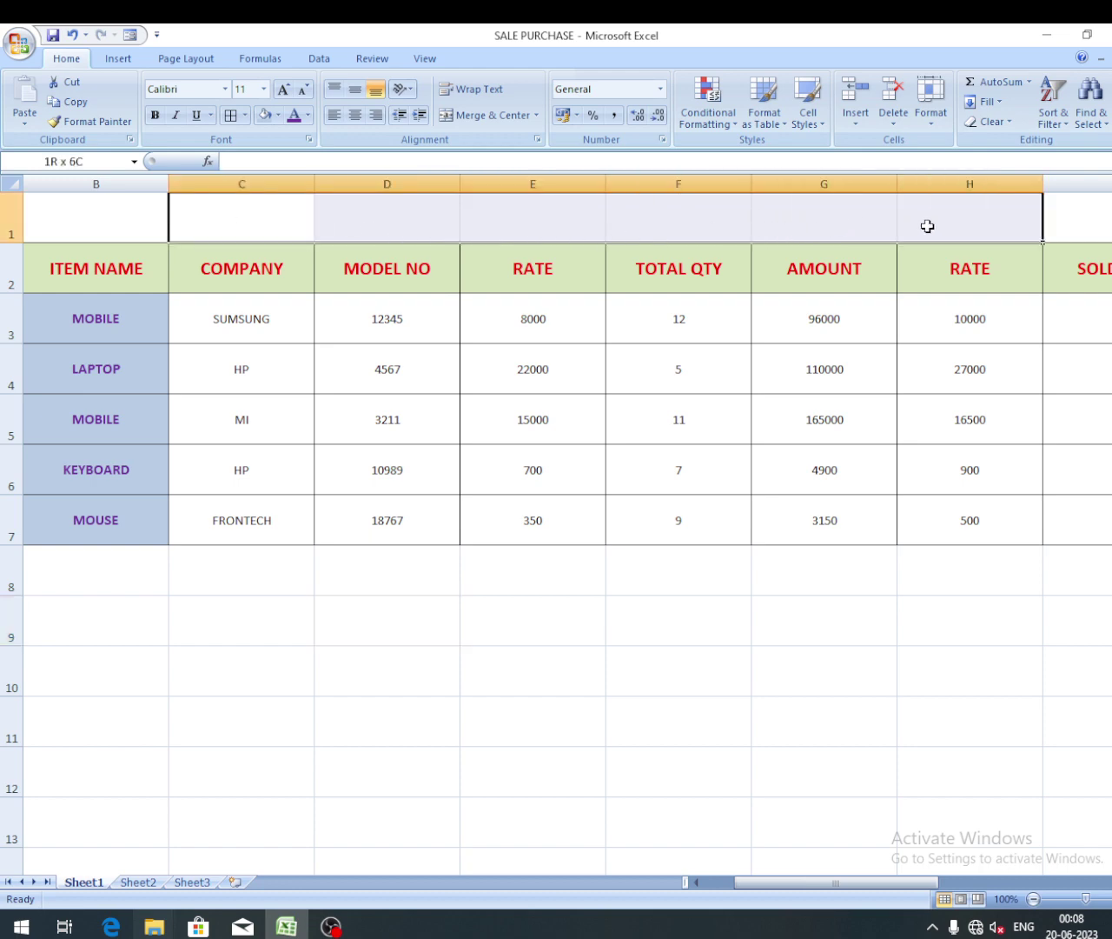
click(481, 116)
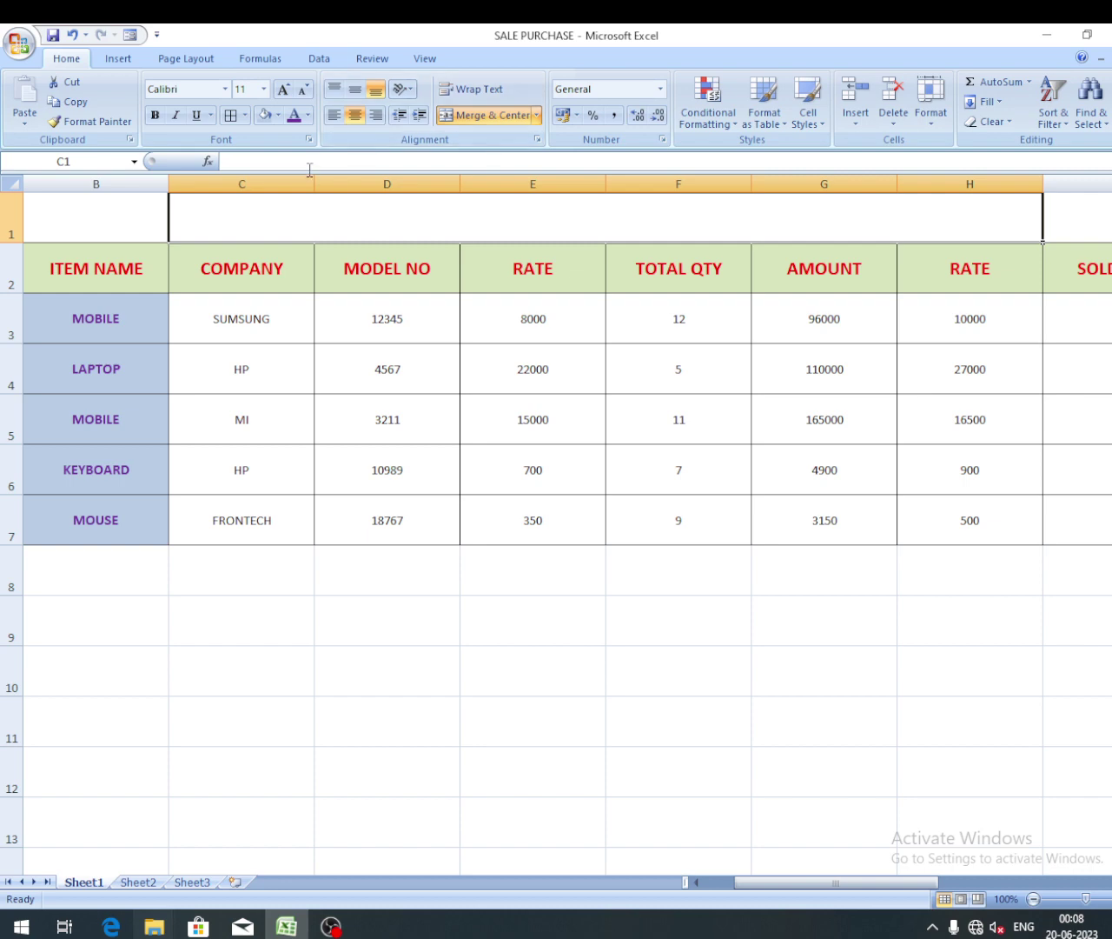
click(253, 165)
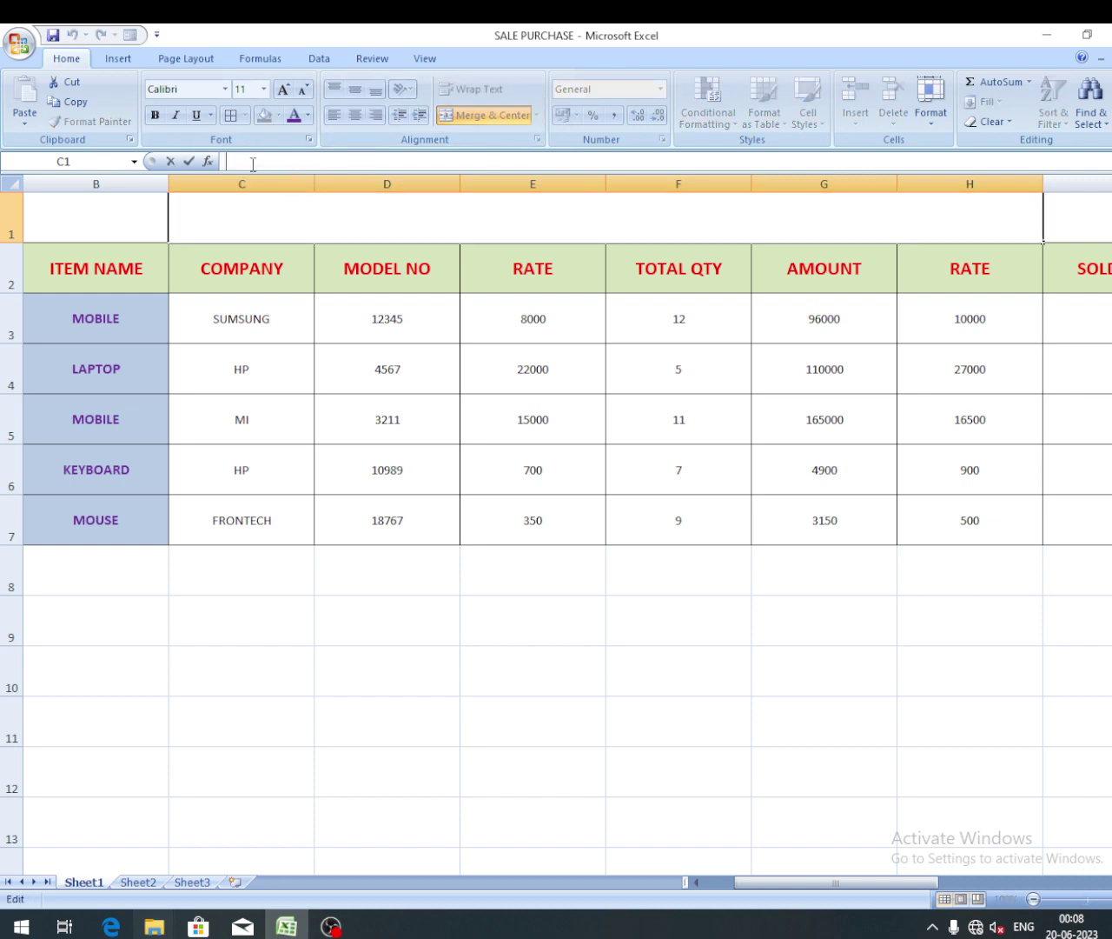
text(SALE PURC)
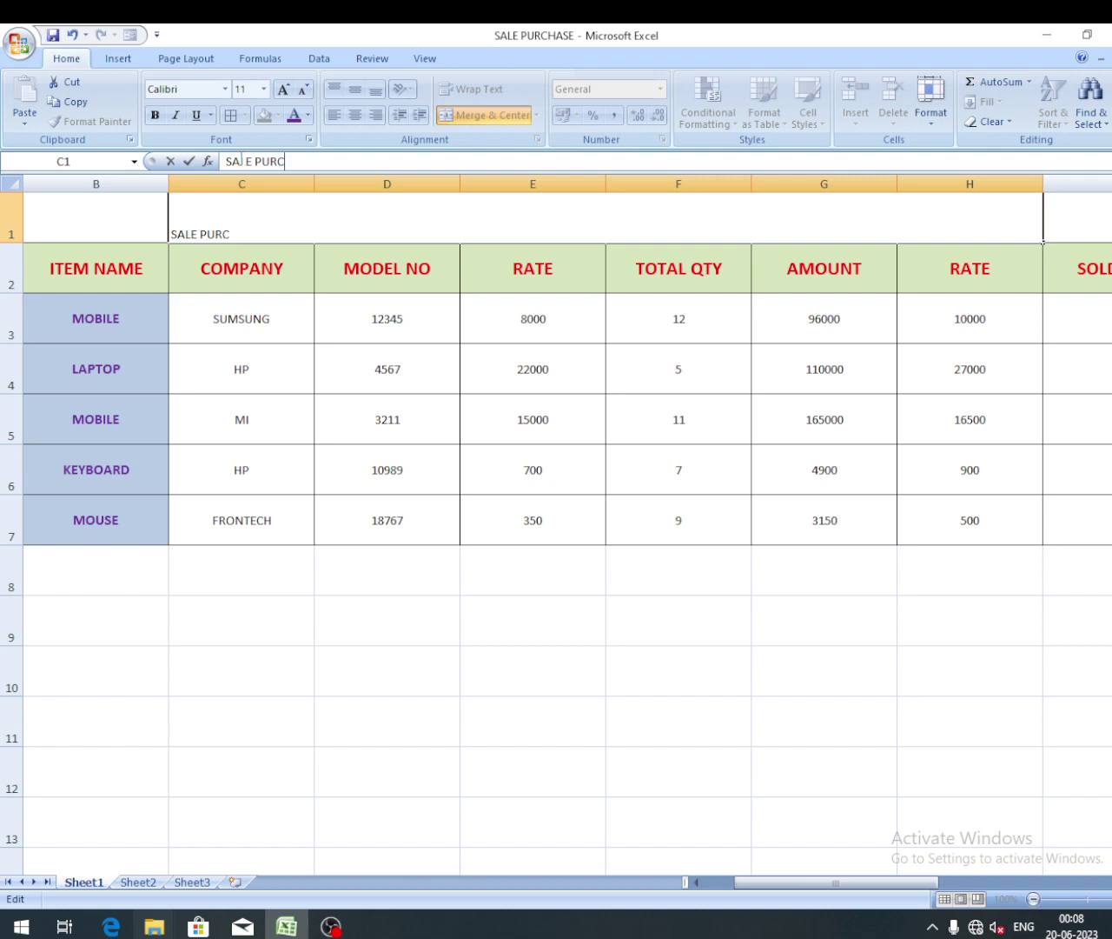
text(HASE)
click(403, 603)
Step: Center the SALE PURCHASE title vertically in its merged cell
click(555, 219)
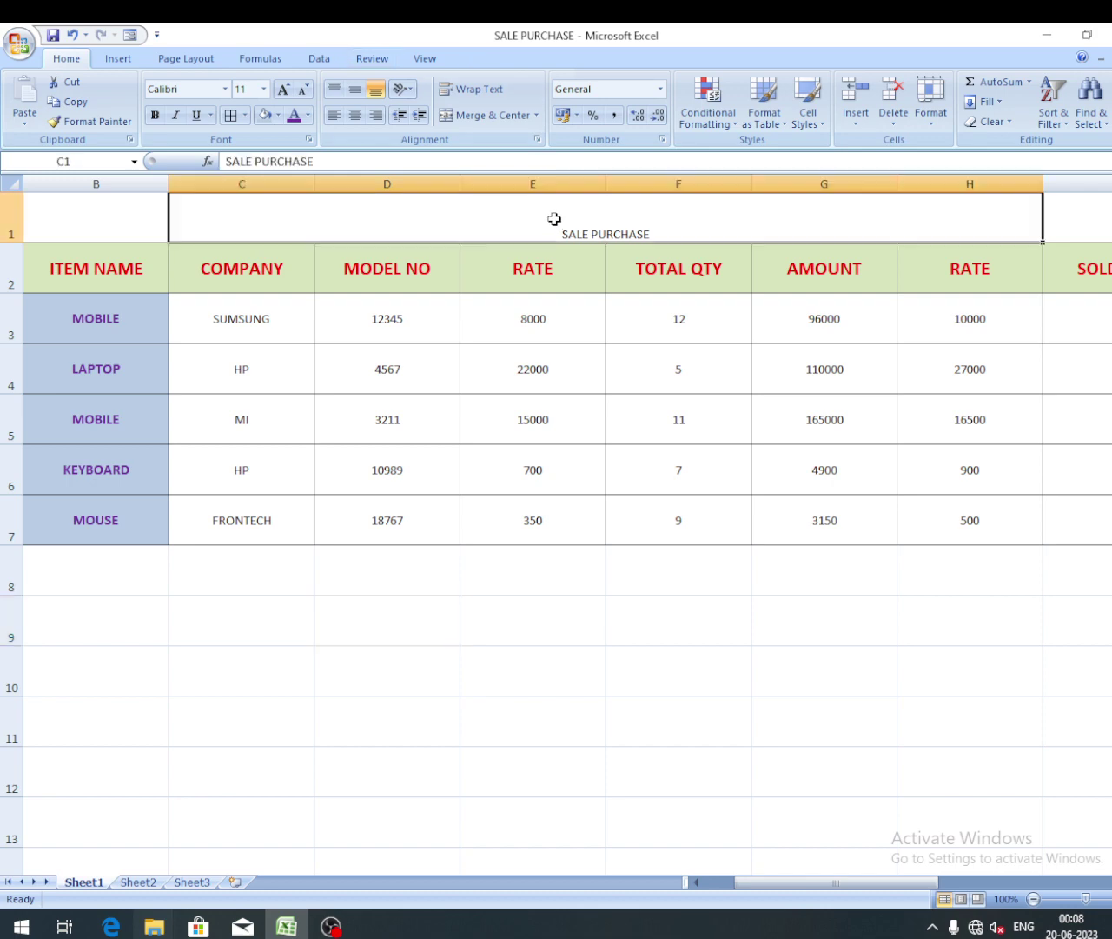
click(355, 88)
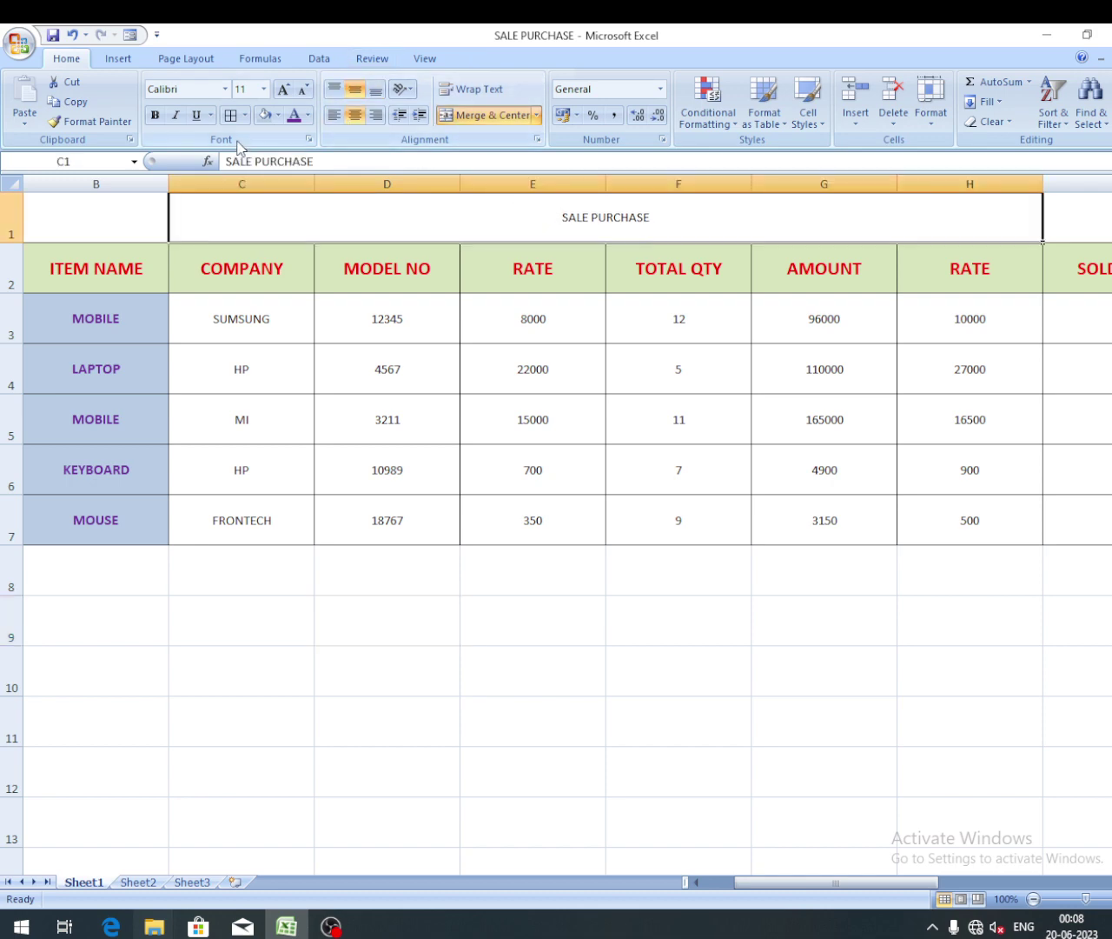
Step: Enlarge the SALE PURCHASE title to font size 72 and increase the height of row 1 to fit it
click(257, 88)
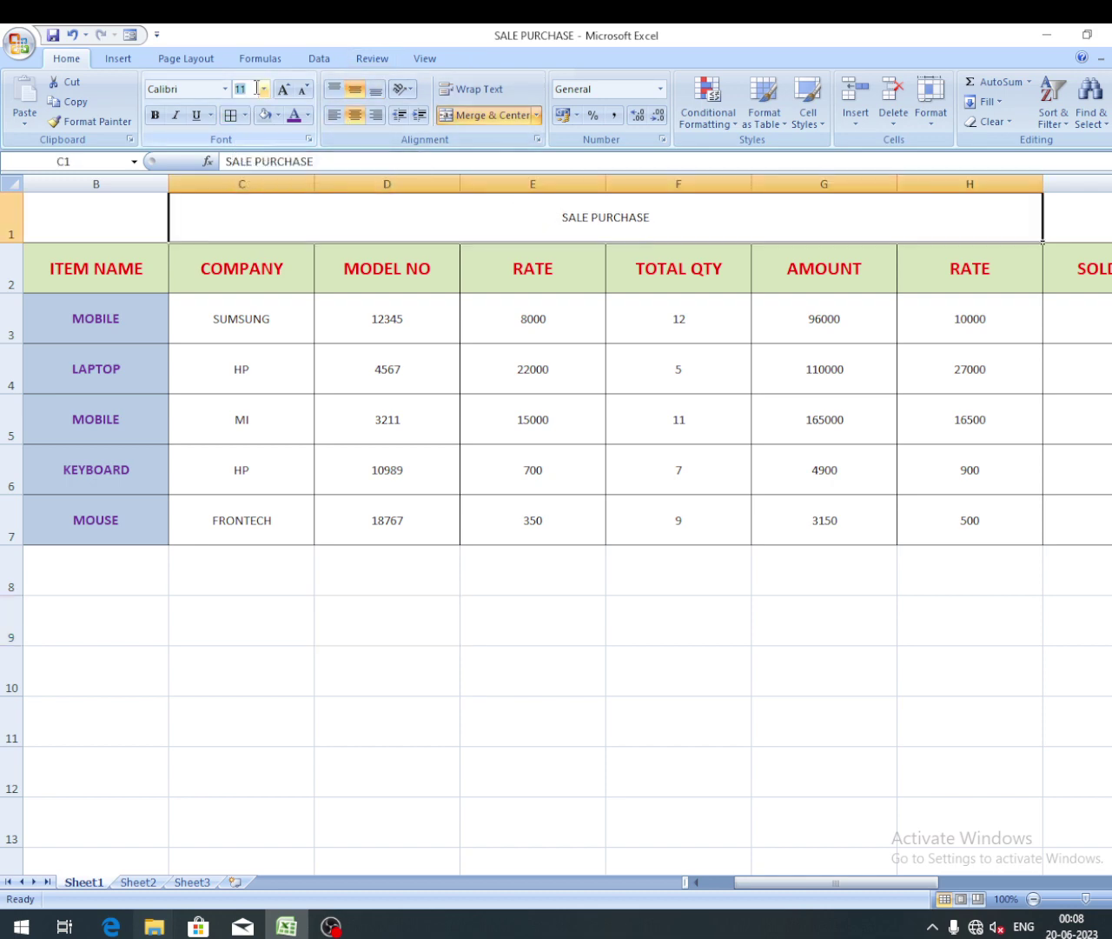
text(45)
key(Return)
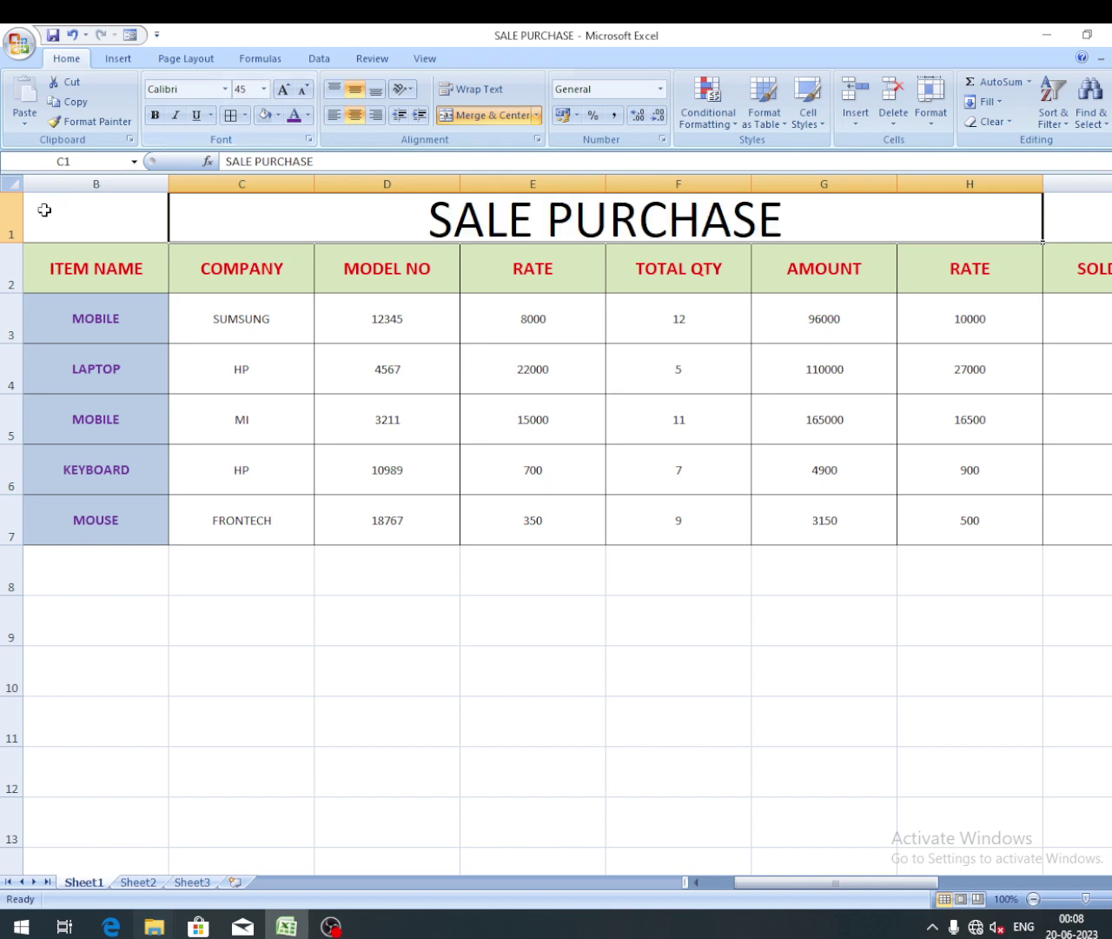
drag(17, 243, 21, 284)
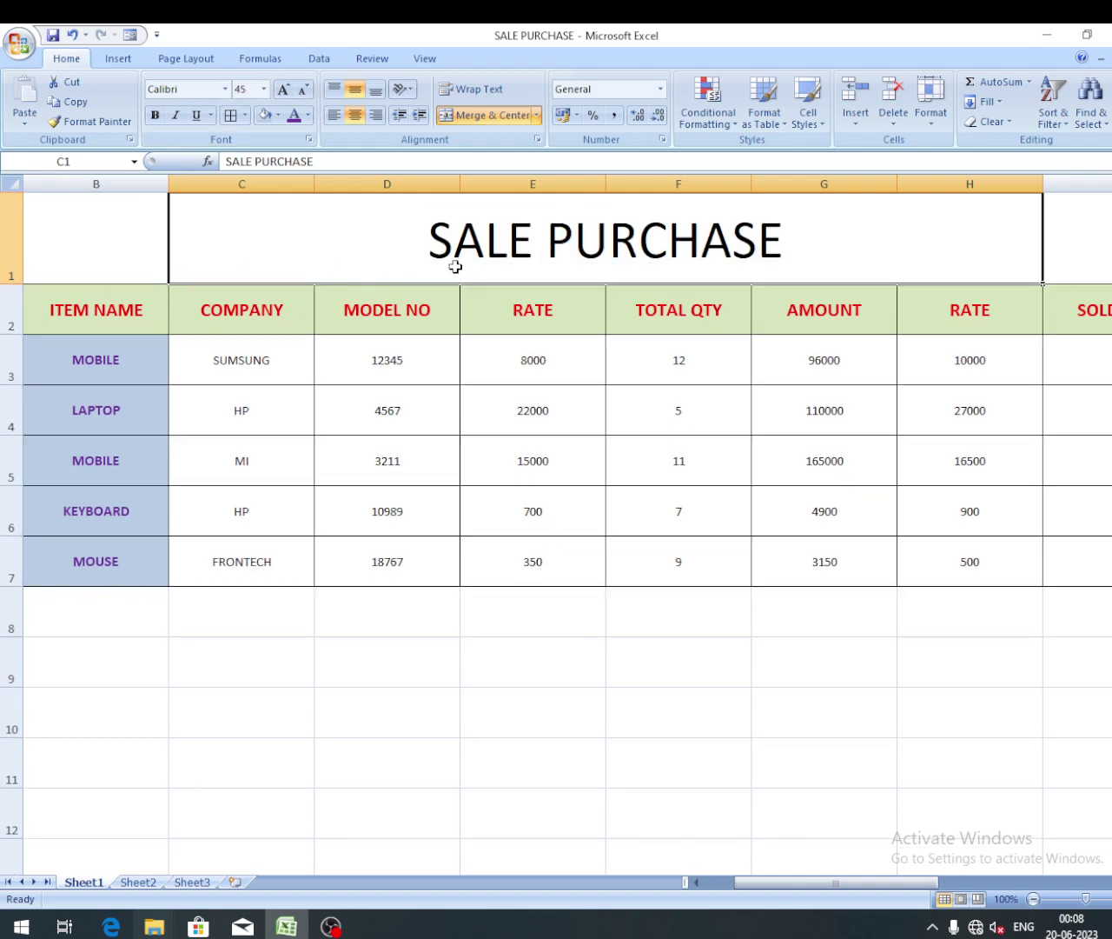
click(283, 90)
click(284, 90)
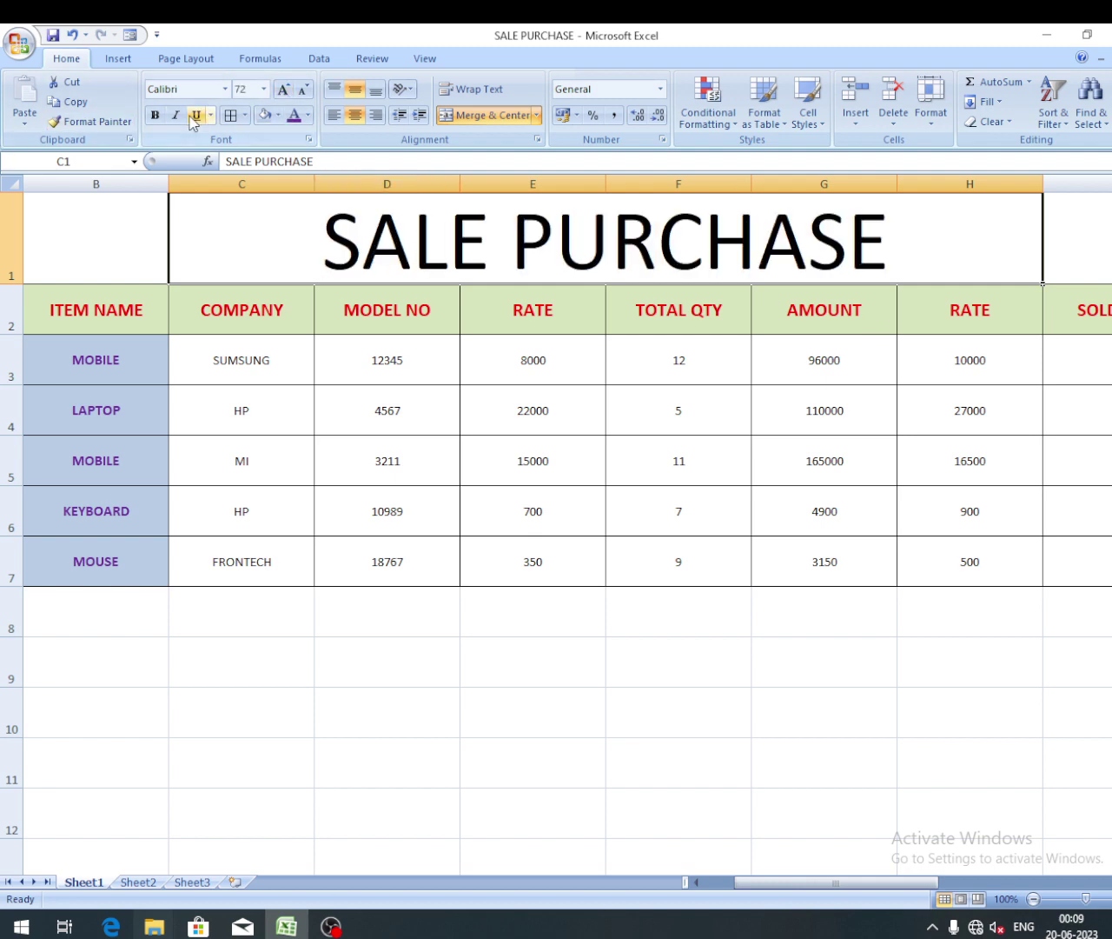
Step: Make the SALE PURCHASE title bold and set its font to Times New Roman
click(153, 116)
click(210, 90)
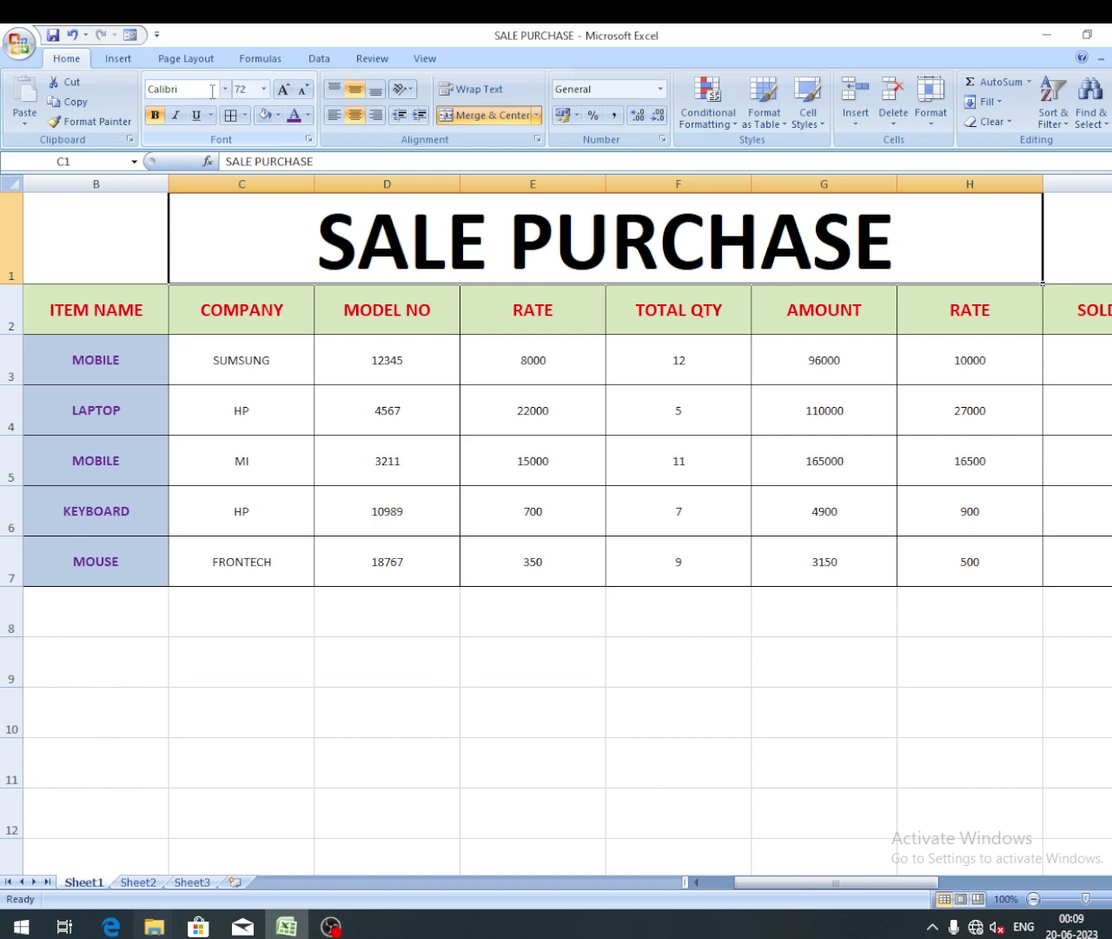
text(Times New Roman)
key(Return)
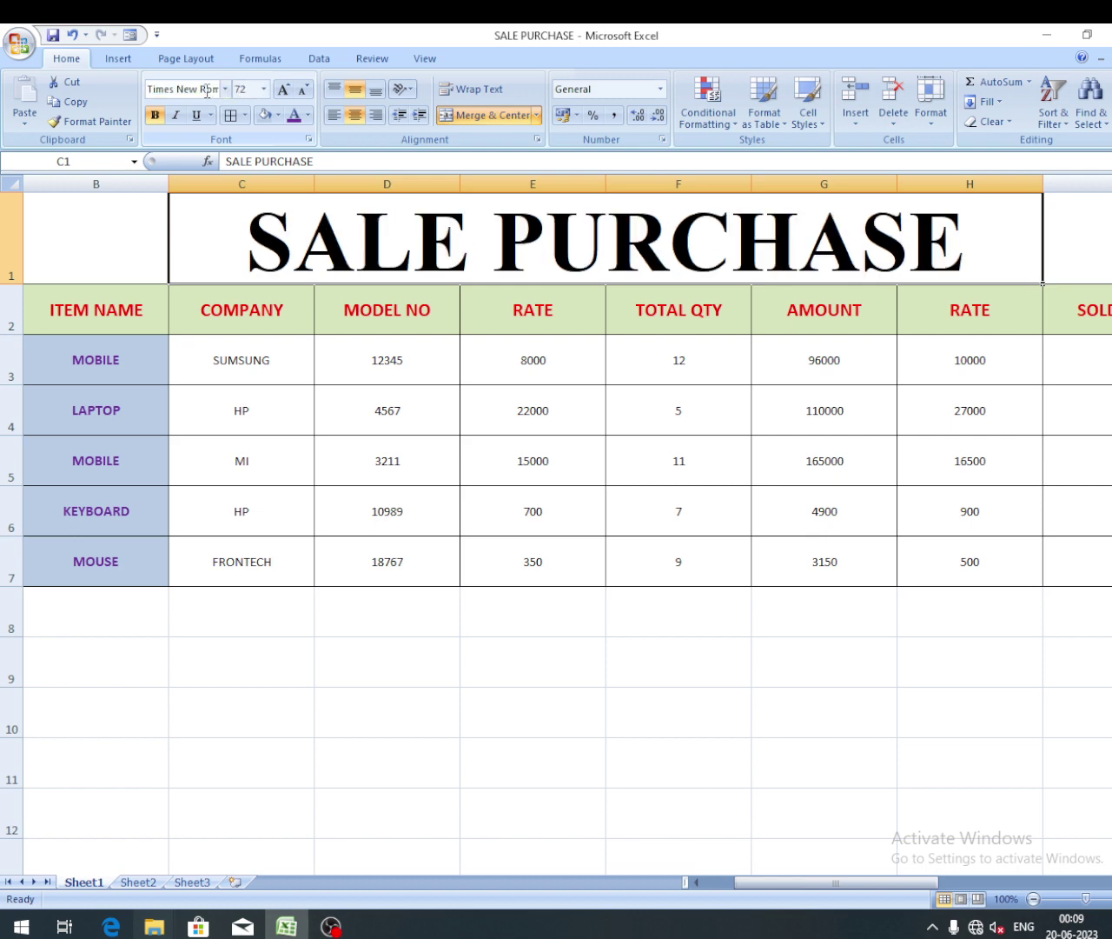
Step: Fill the merged SALE PURCHASE title cell with a light pink theme color
click(279, 117)
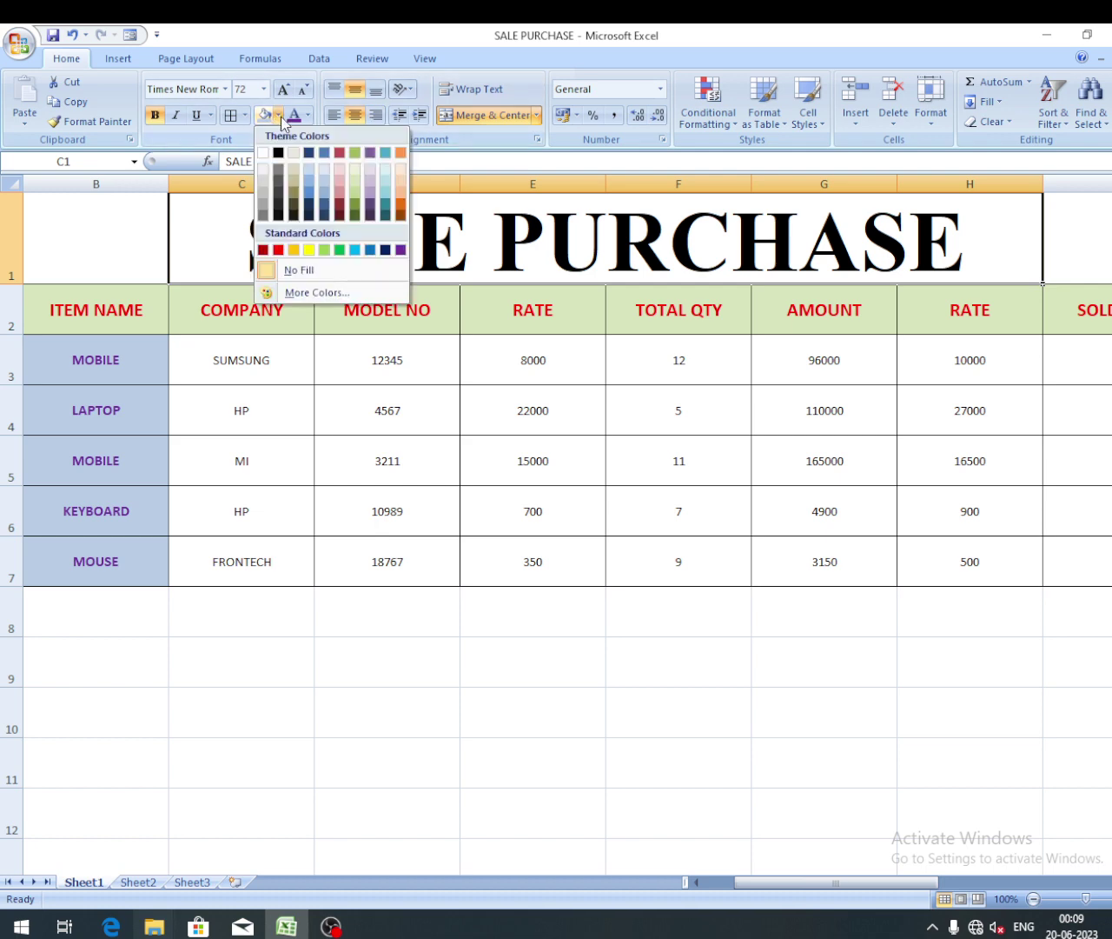
click(344, 181)
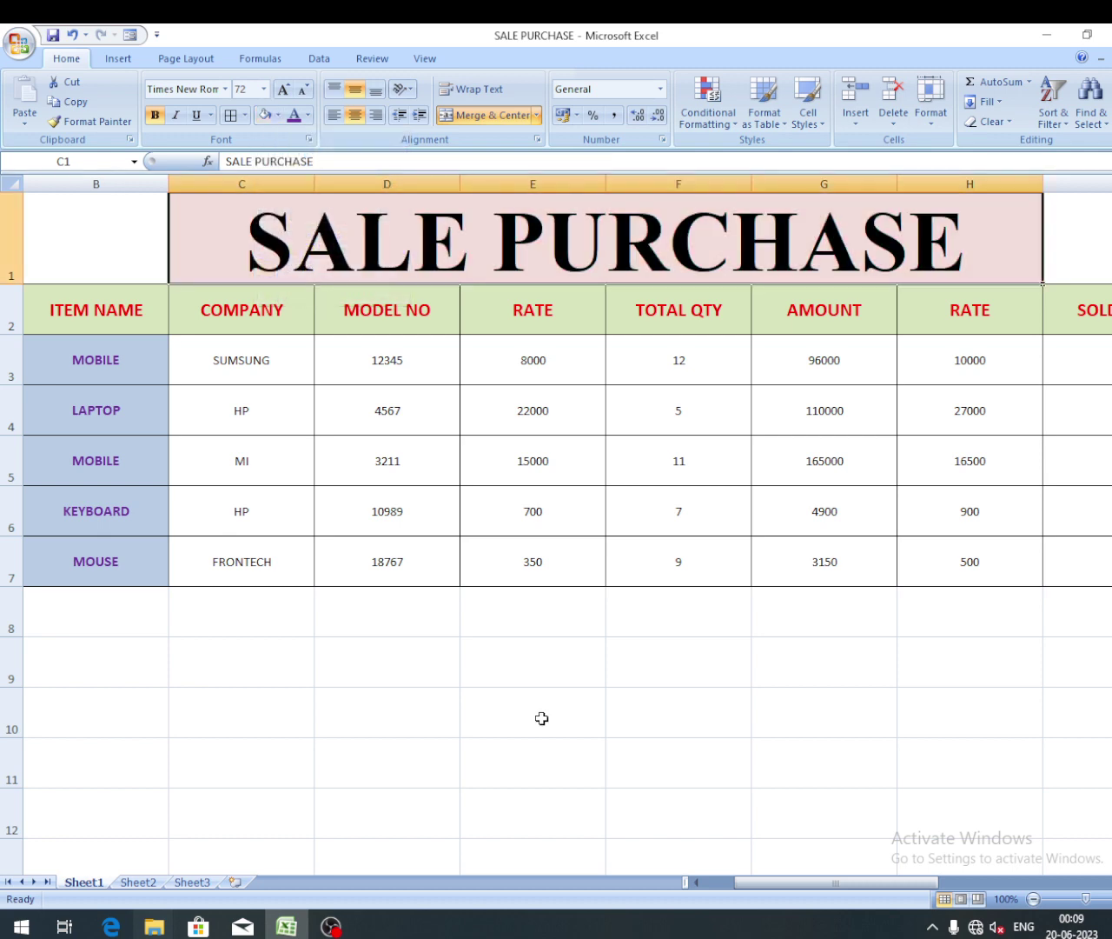
click(556, 827)
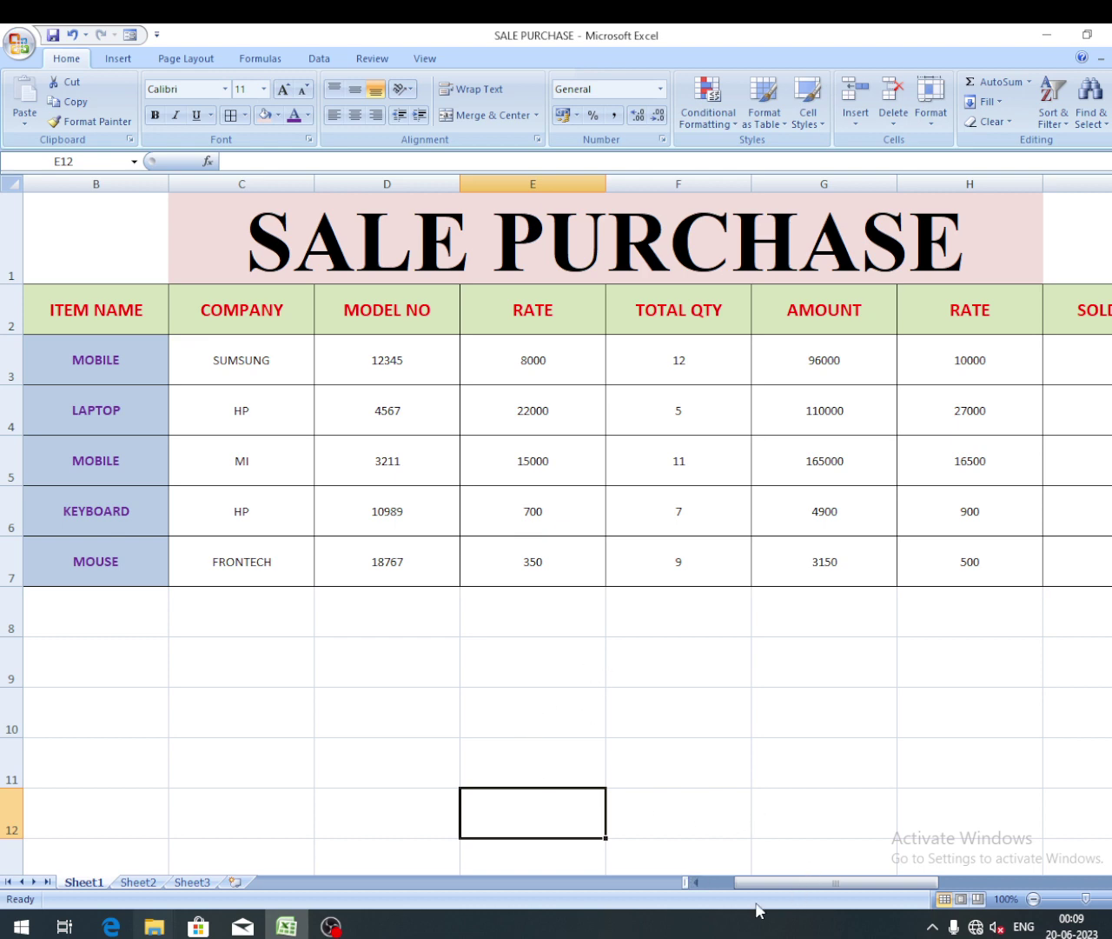
drag(761, 887, 705, 887)
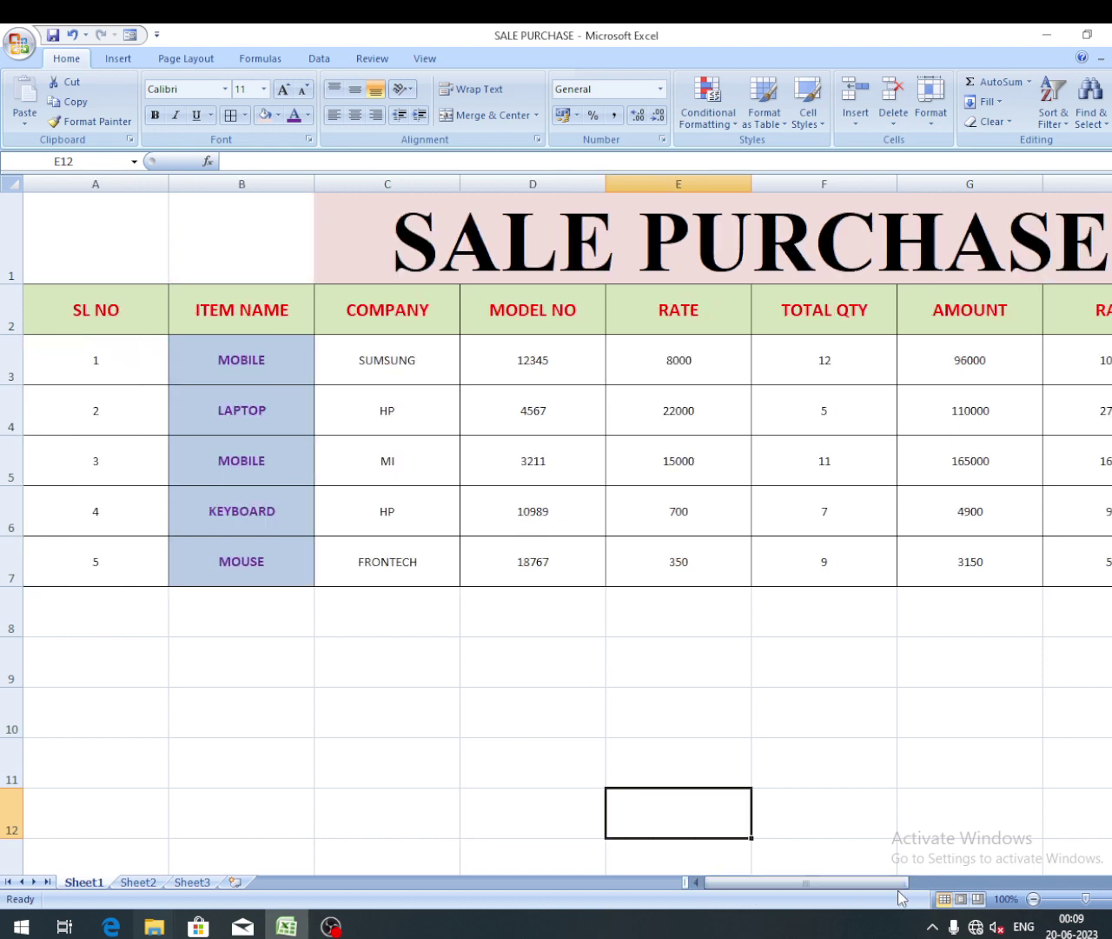
drag(886, 884, 843, 889)
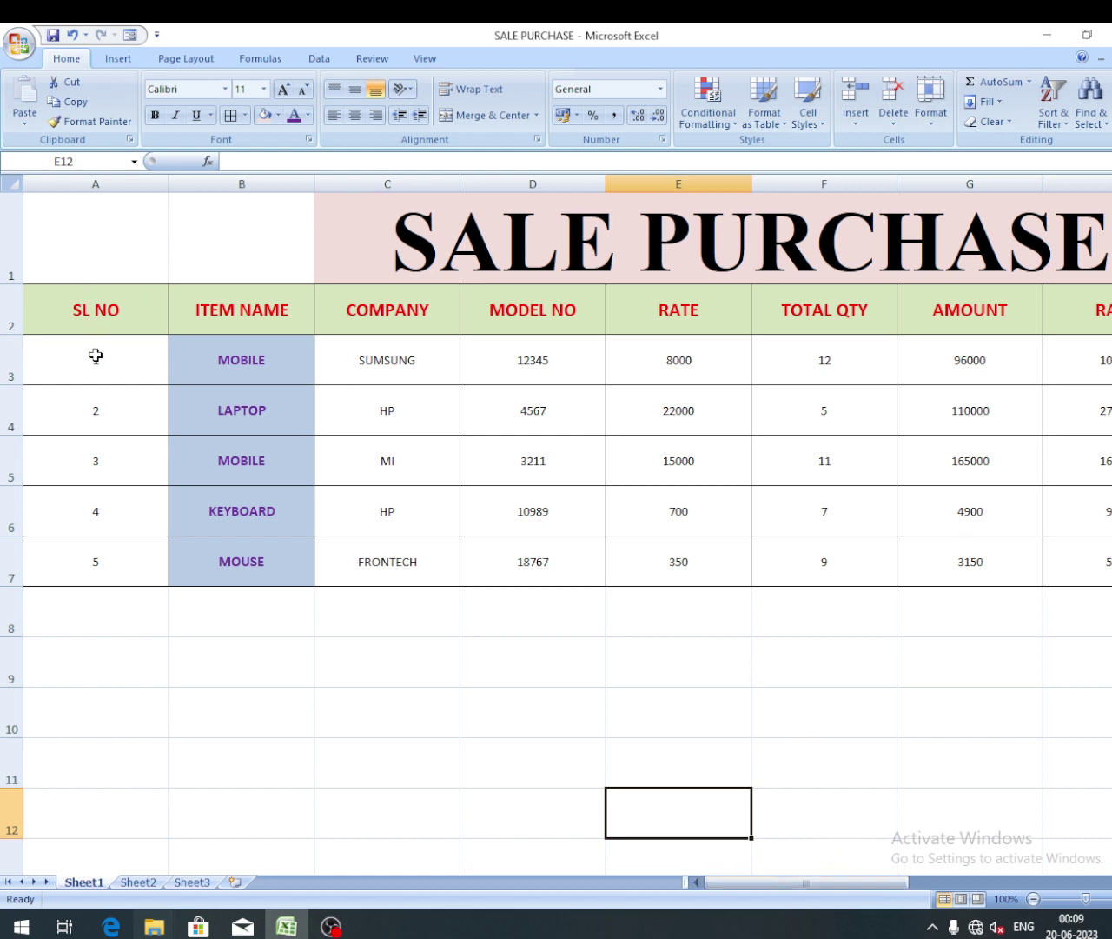
click(96, 356)
text(1)
click(92, 667)
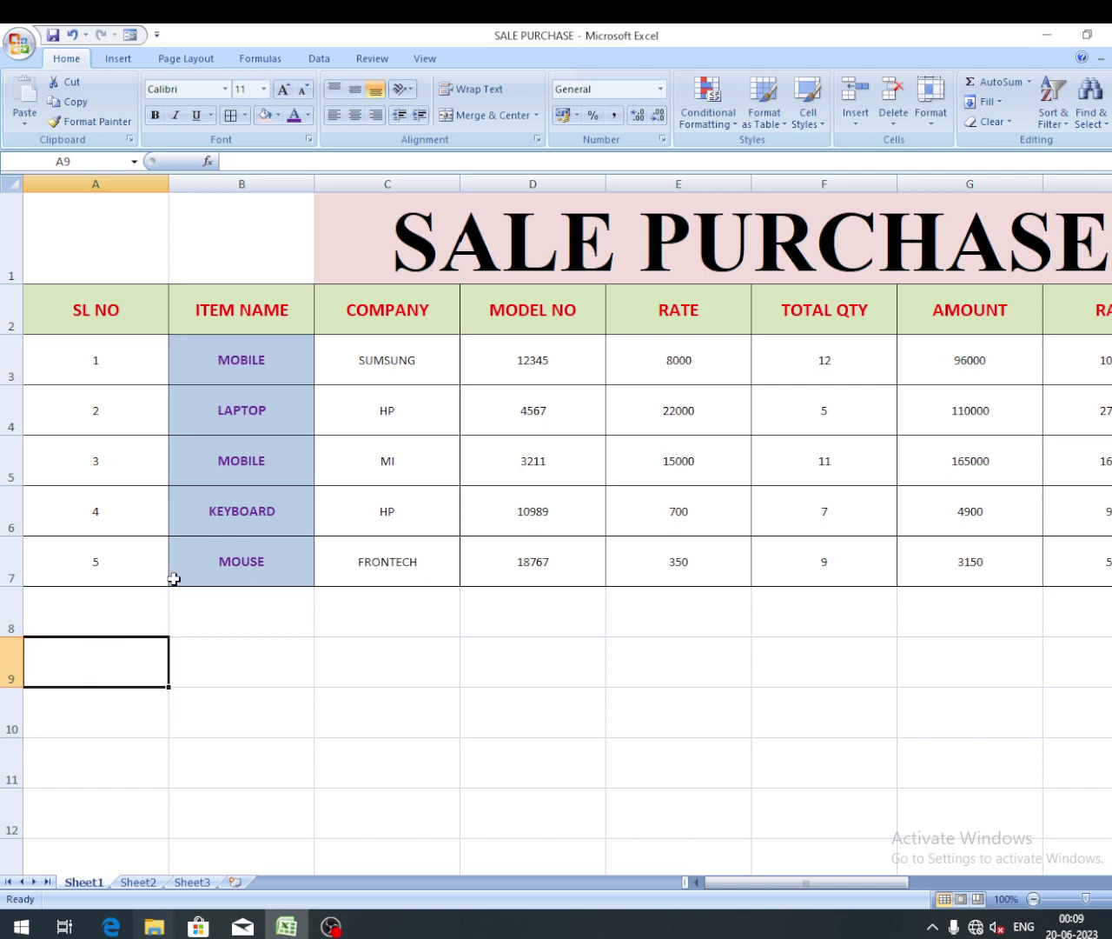